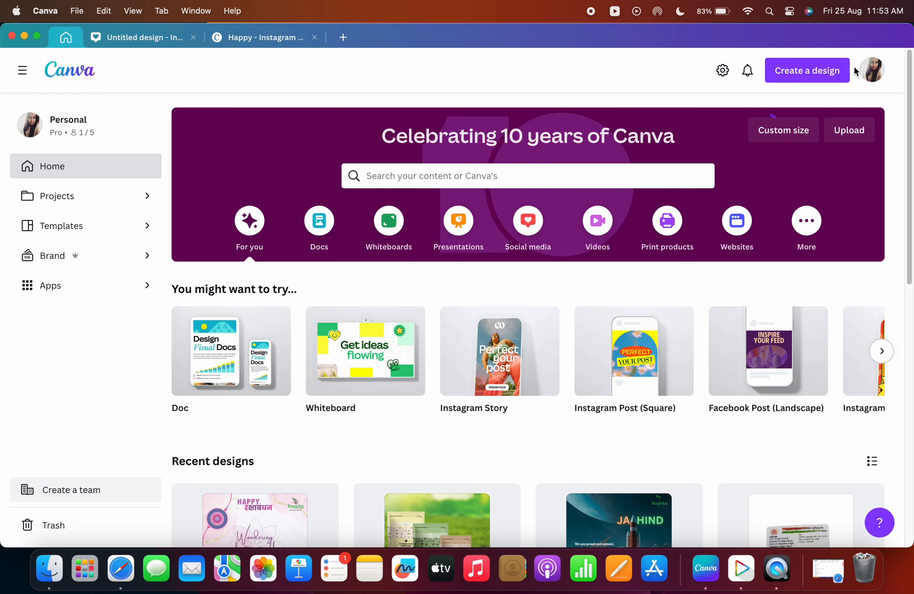
Open the account settings page from the profile menu, then return to the home page.
click(867, 74)
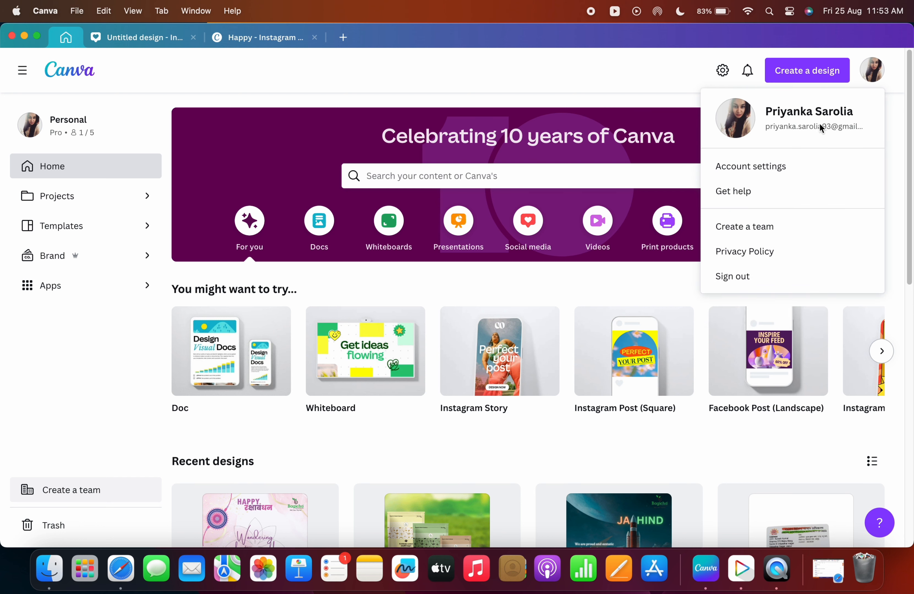
click(762, 166)
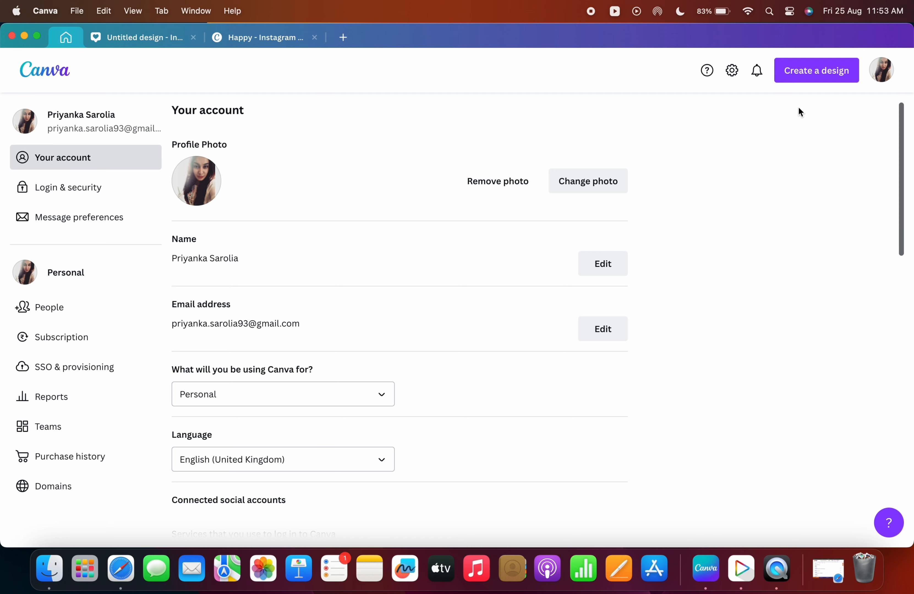
click(882, 74)
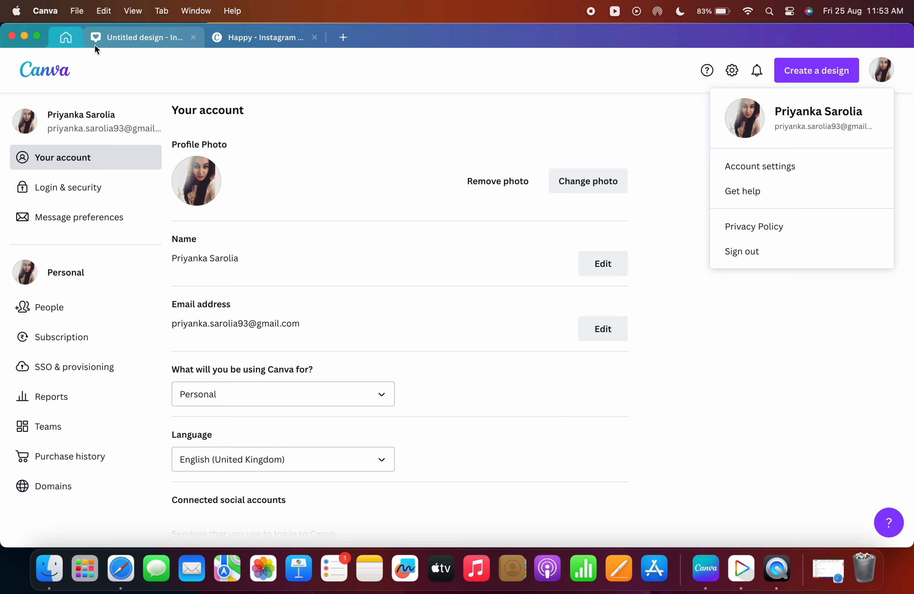
click(130, 37)
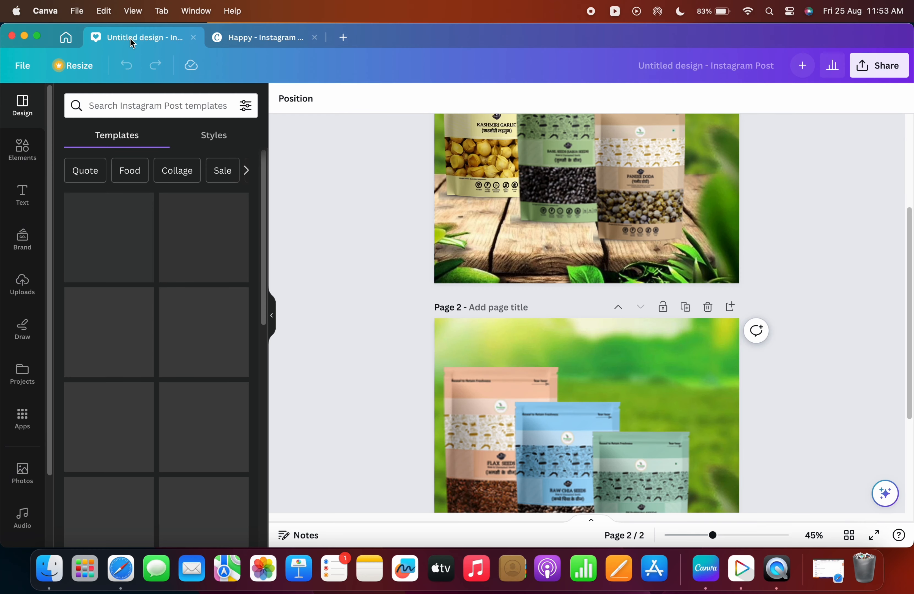
click(62, 43)
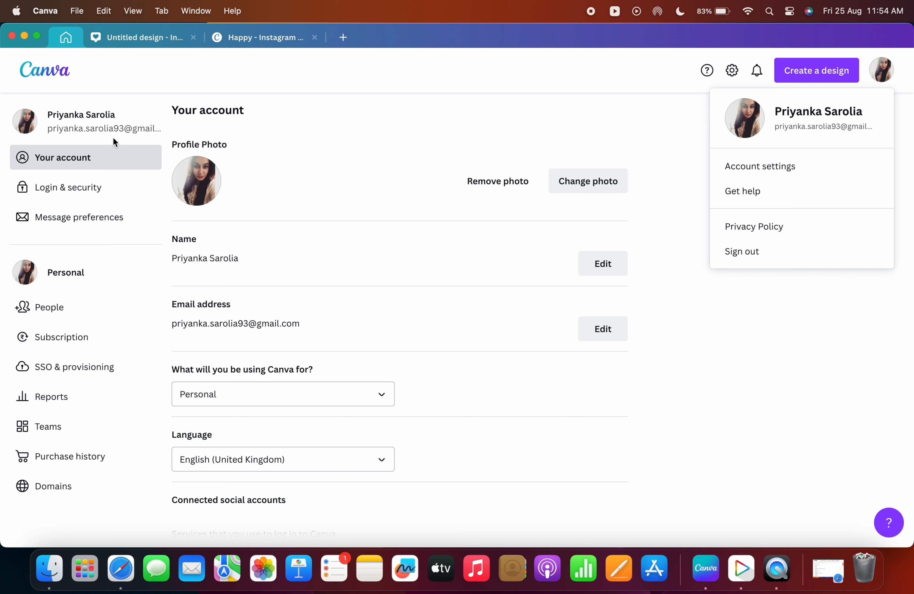
click(729, 332)
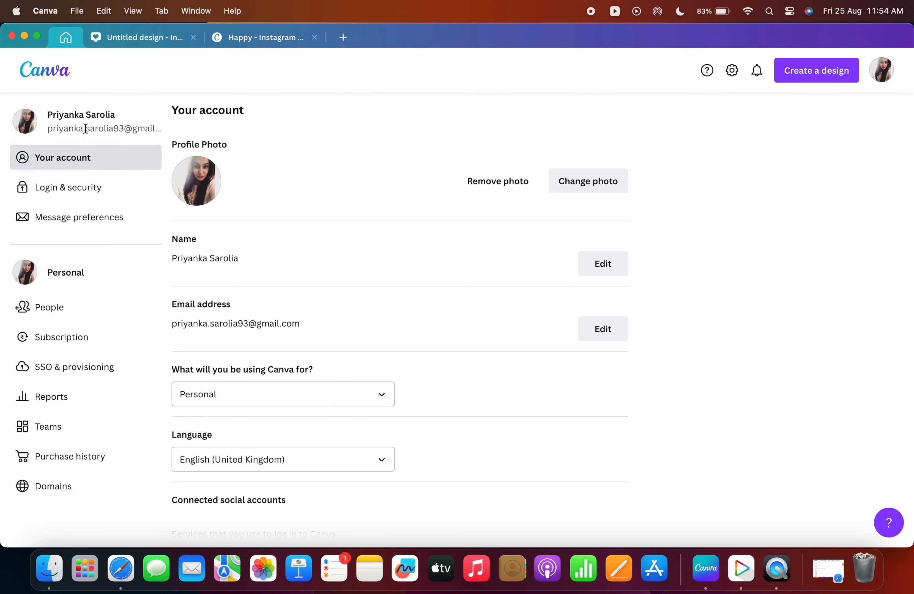
click(53, 77)
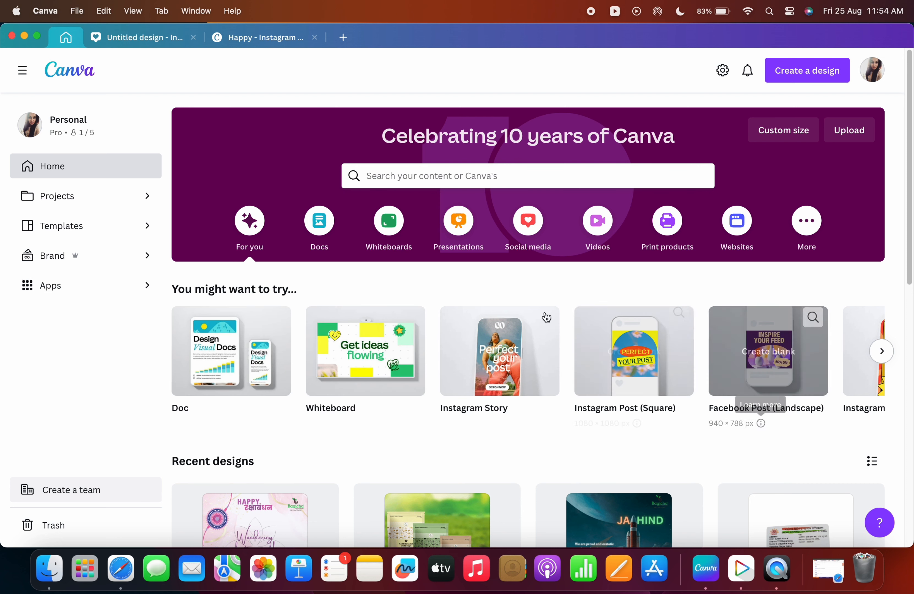
Search the templates for youtube shorts and open the YouTube Shorts template results.
click(415, 174)
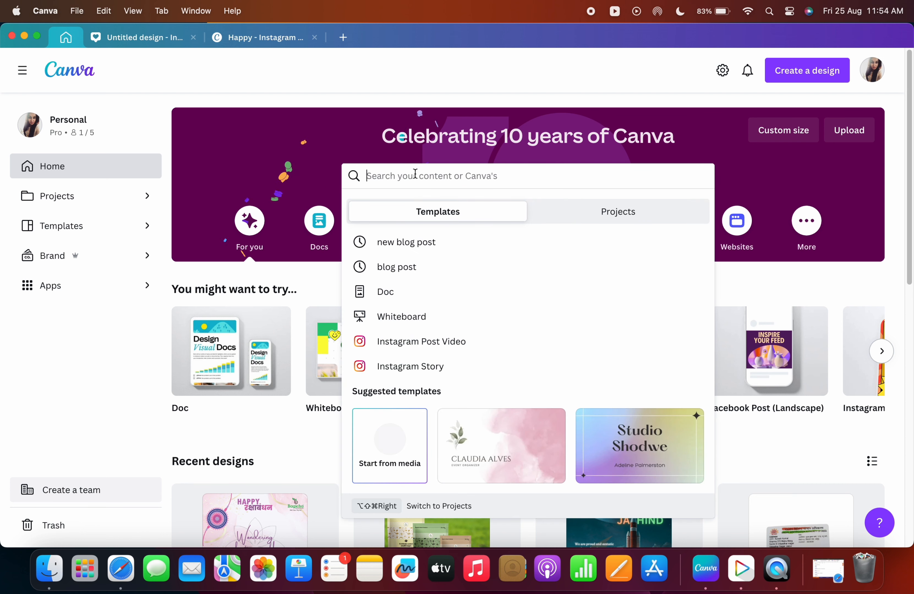
text(y)
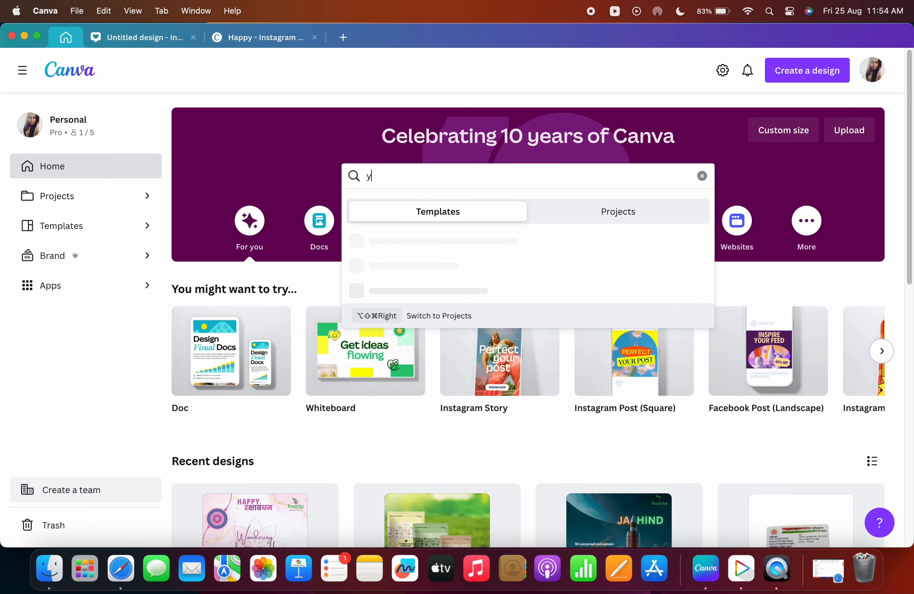
text(outube s)
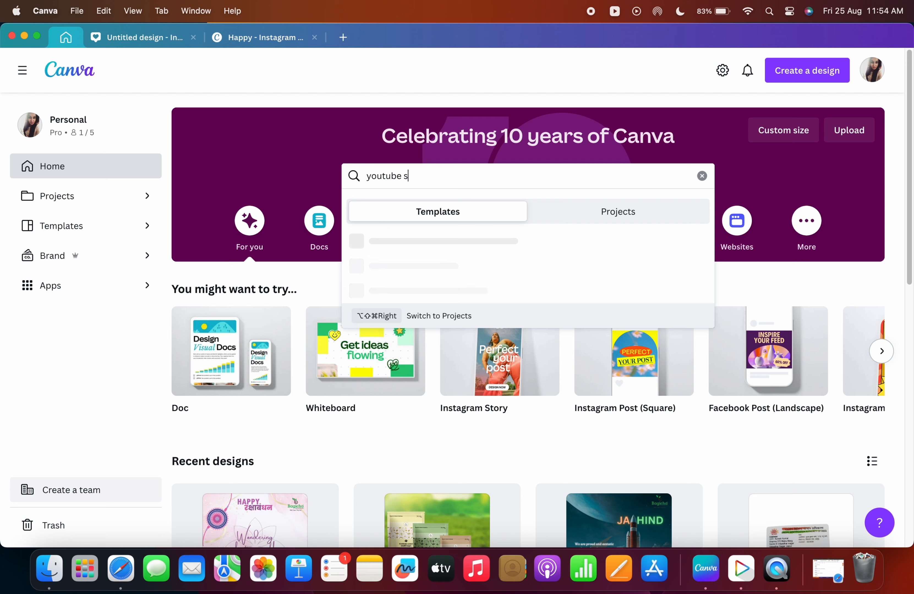
text(horts)
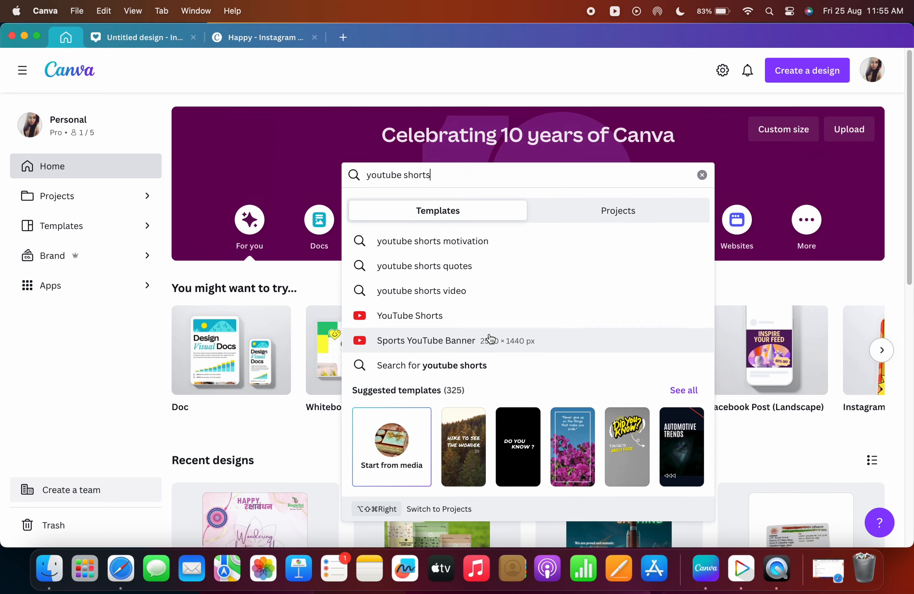
scroll(482, 343, down, 2)
click(678, 335)
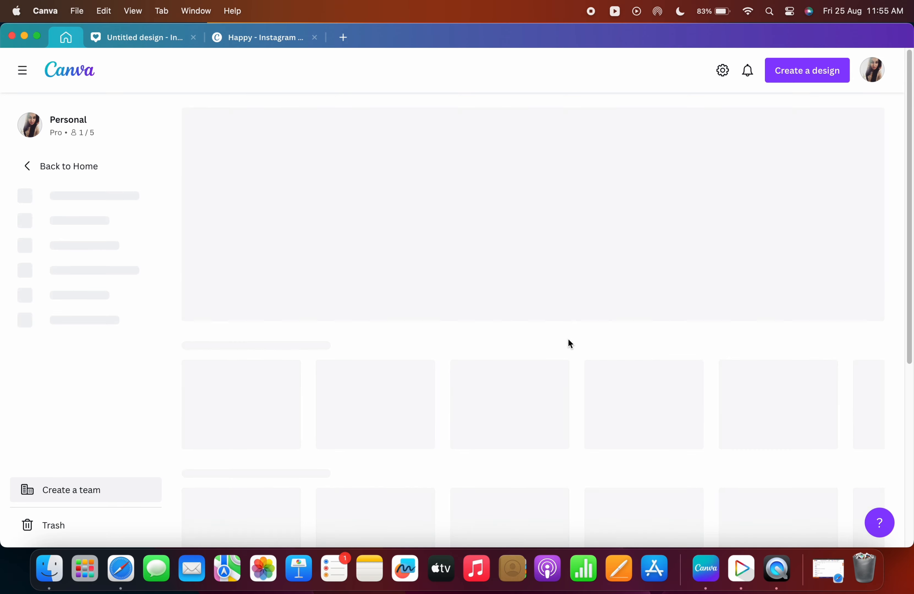
Browse the YouTube Shorts templates and their category filter, then go back to the home page.
scroll(482, 363, down, 6)
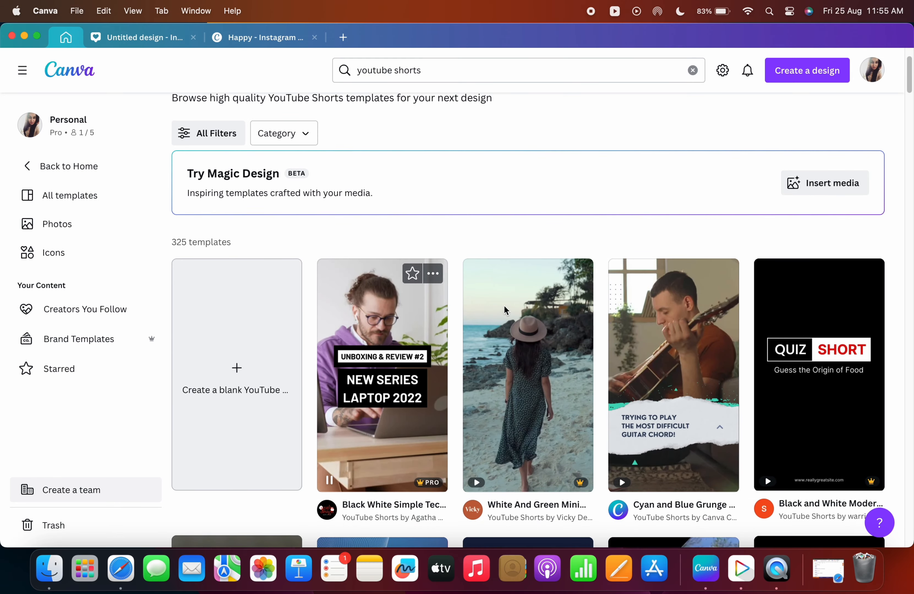
scroll(516, 315, up, 6)
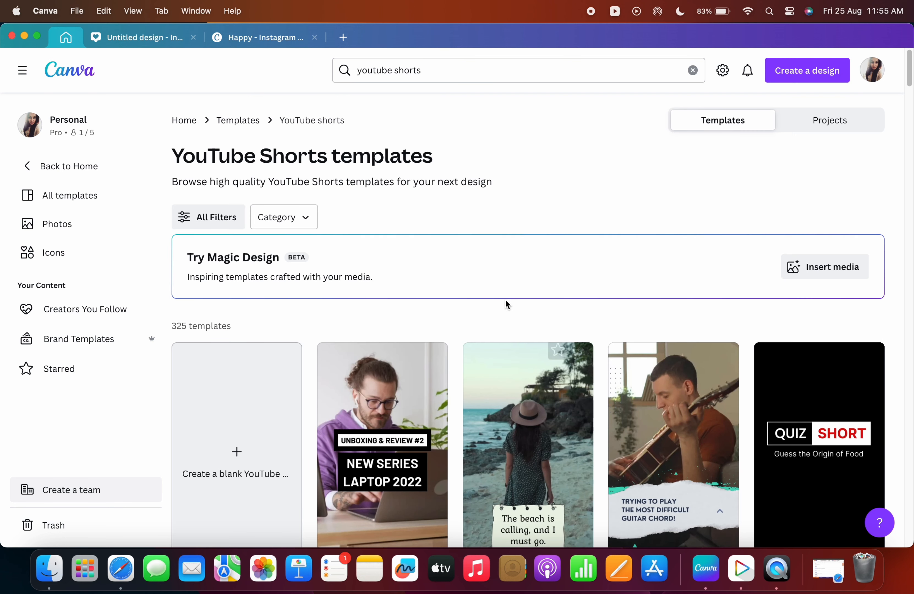
click(293, 217)
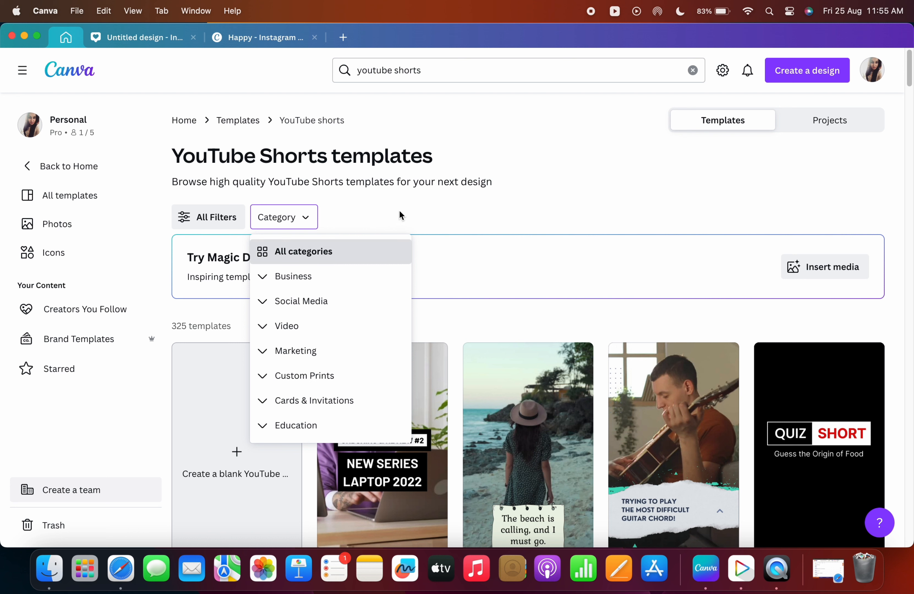
click(194, 123)
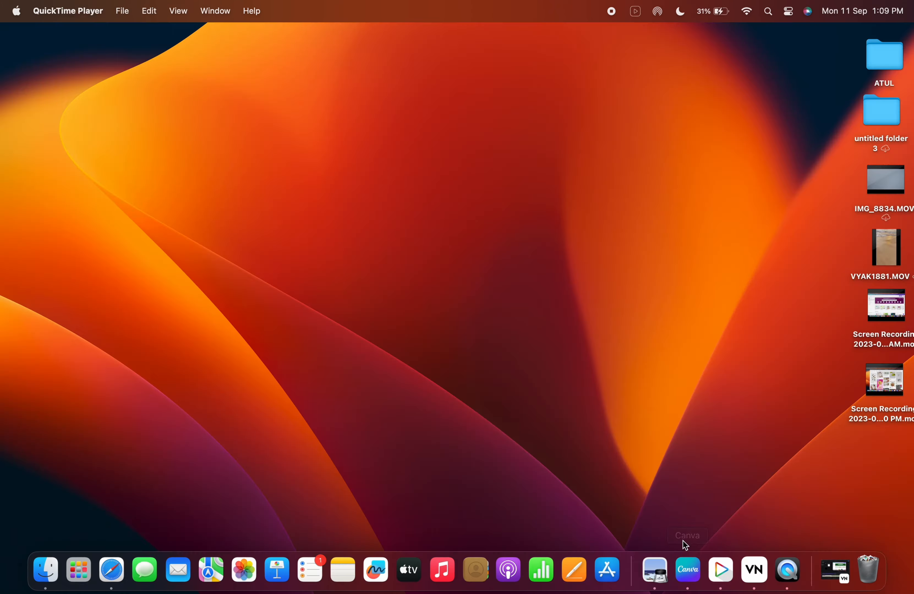
Browse the home page suggestions and the Projects page's recent designs, folders and designs, then return home.
click(687, 567)
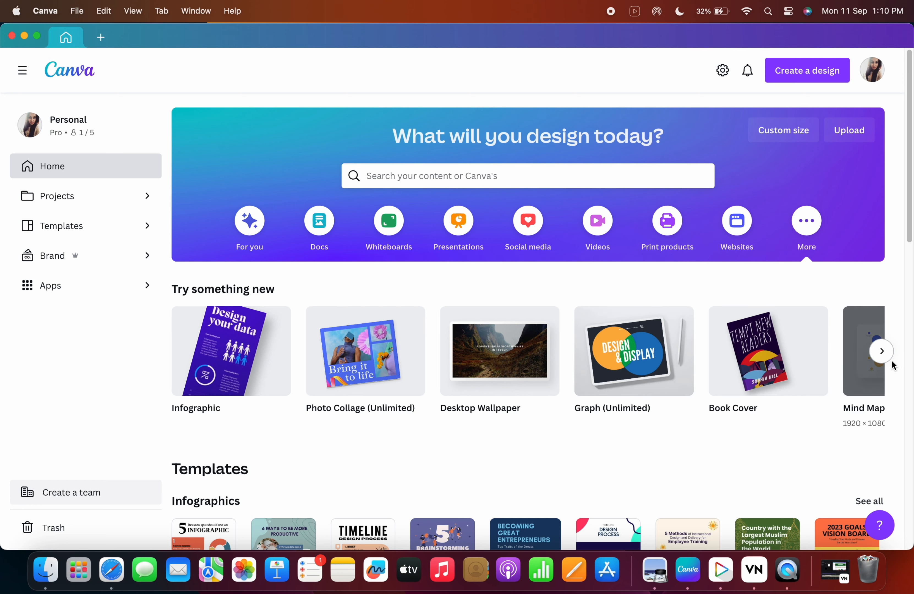
click(881, 351)
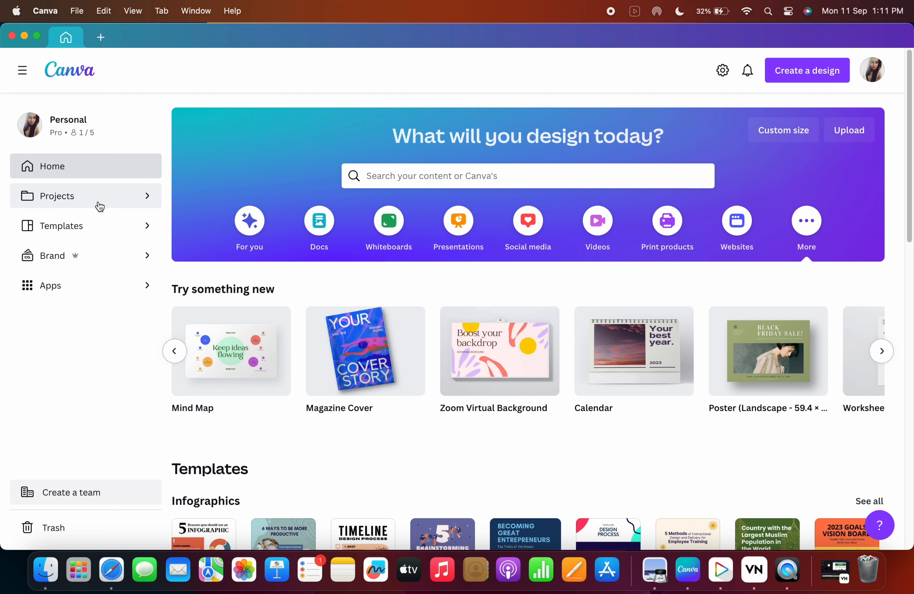
click(122, 205)
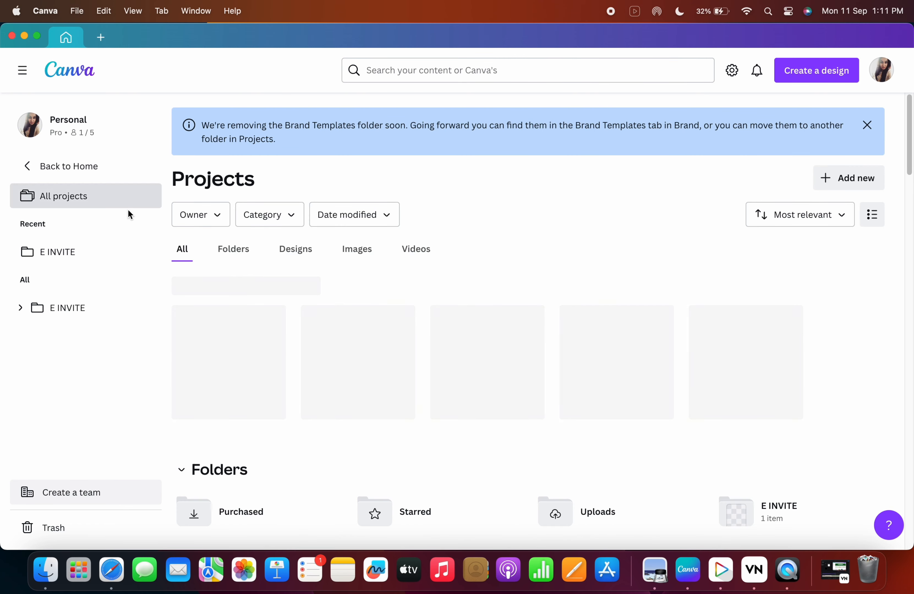
scroll(455, 467, down, 1)
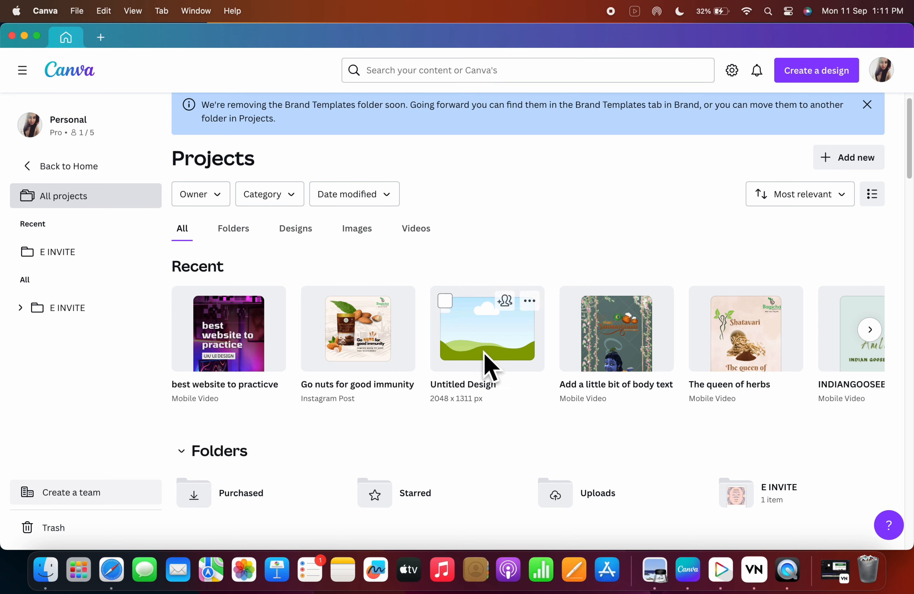
scroll(687, 427, down, 1)
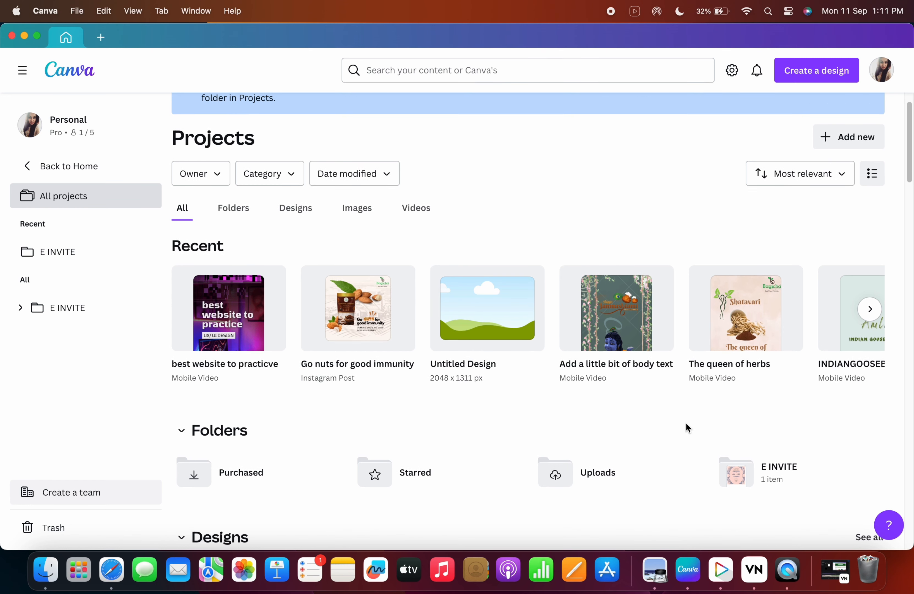
scroll(654, 447, down, 10)
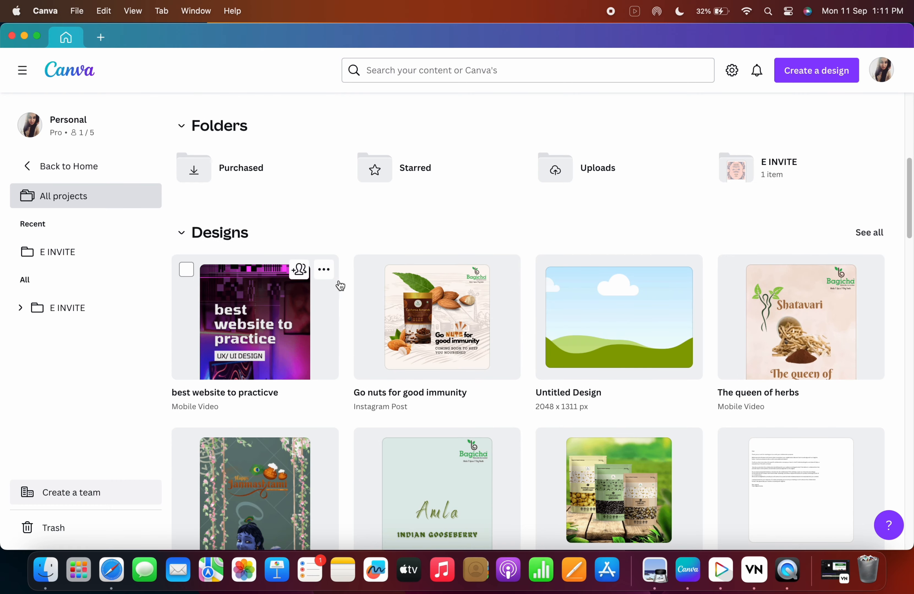
scroll(339, 284, up, 11)
click(15, 166)
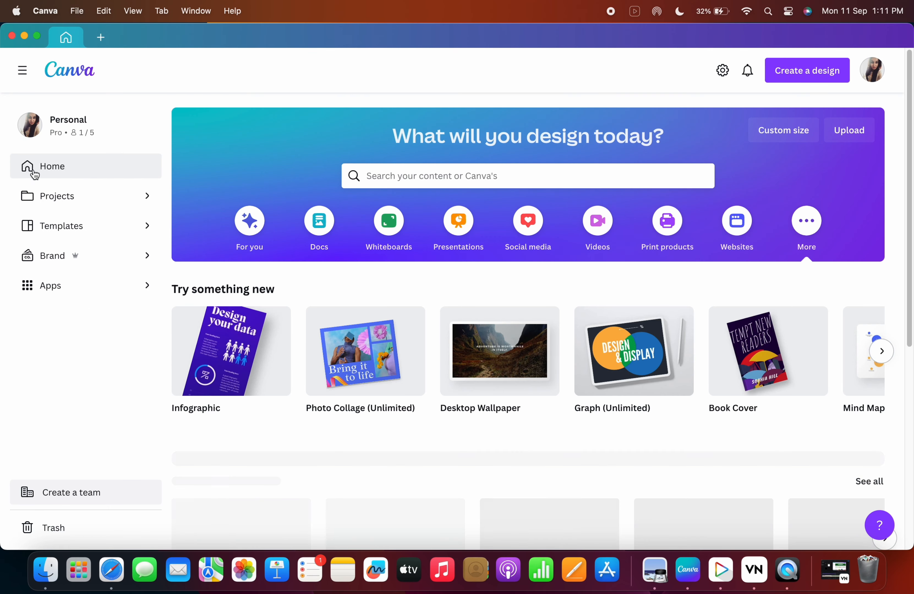
Browse the Templates page's categories, recommended formats and popular topics, then return home.
click(88, 236)
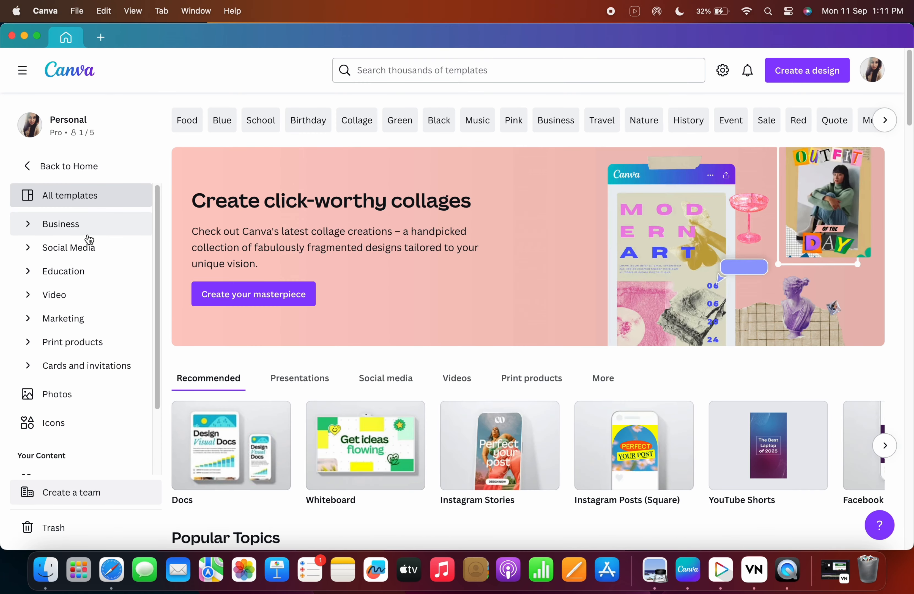
scroll(496, 373, down, 1)
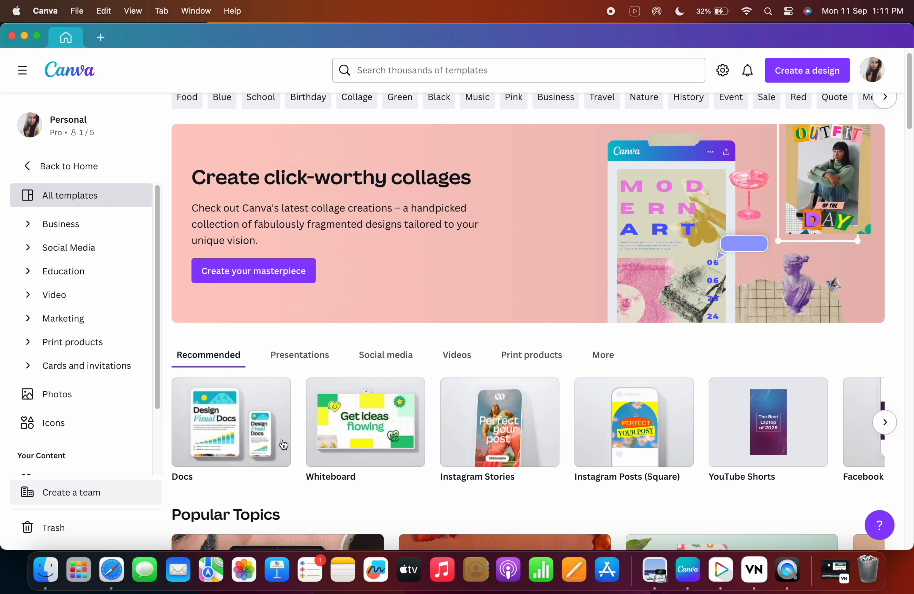
scroll(333, 425, down, 3)
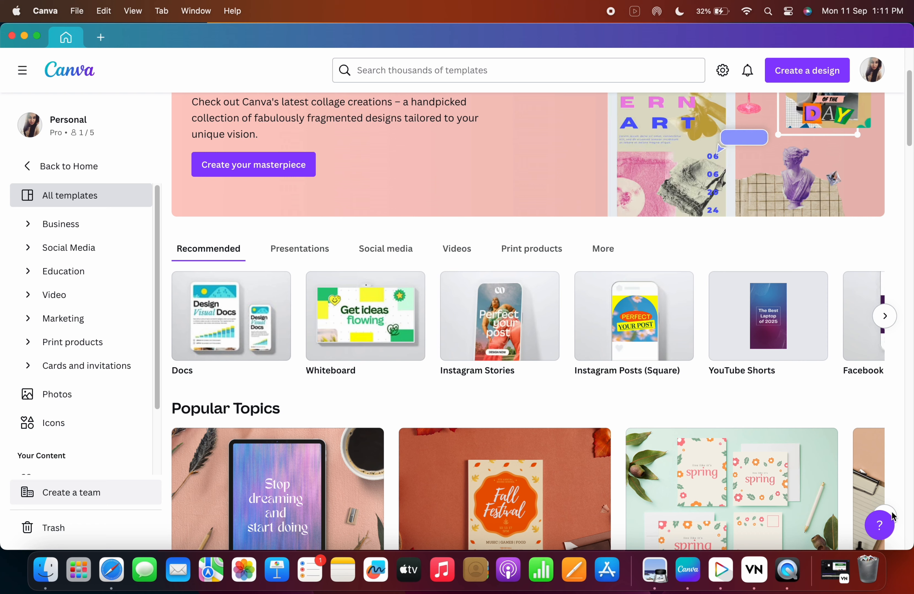
scroll(501, 309, down, 1)
click(68, 166)
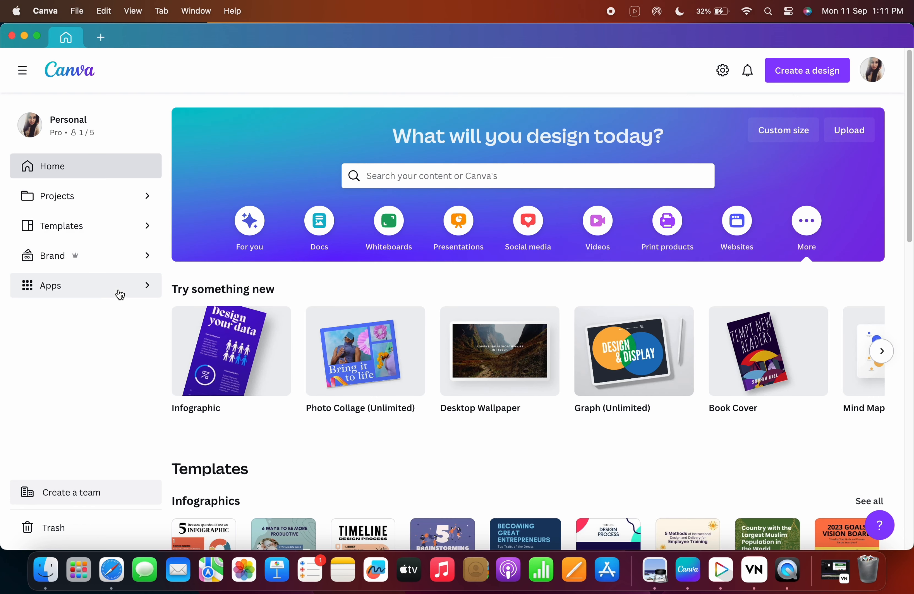
Open the Brand Kit and review its logos, colours, fonts and photos sections, then return home.
click(69, 264)
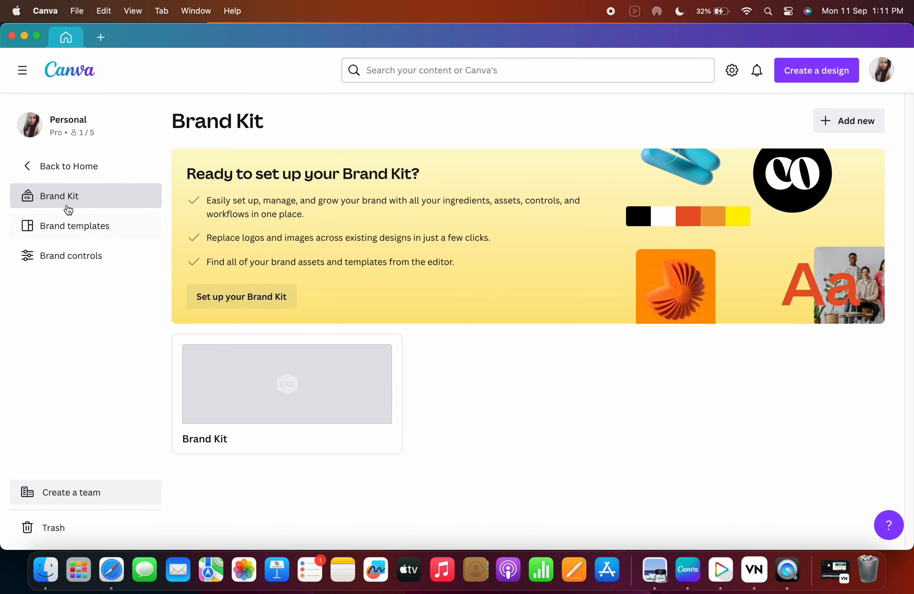
click(293, 391)
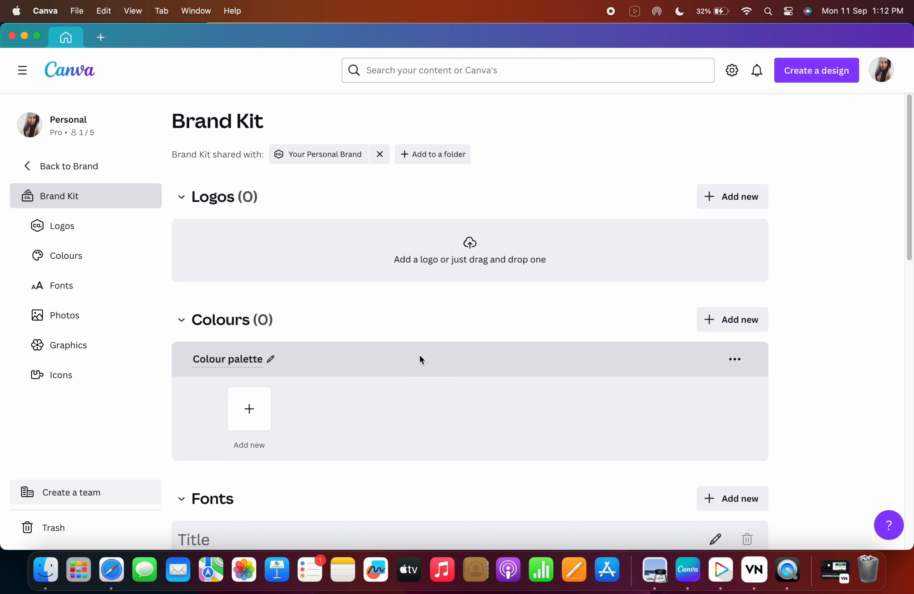
scroll(389, 403, down, 5)
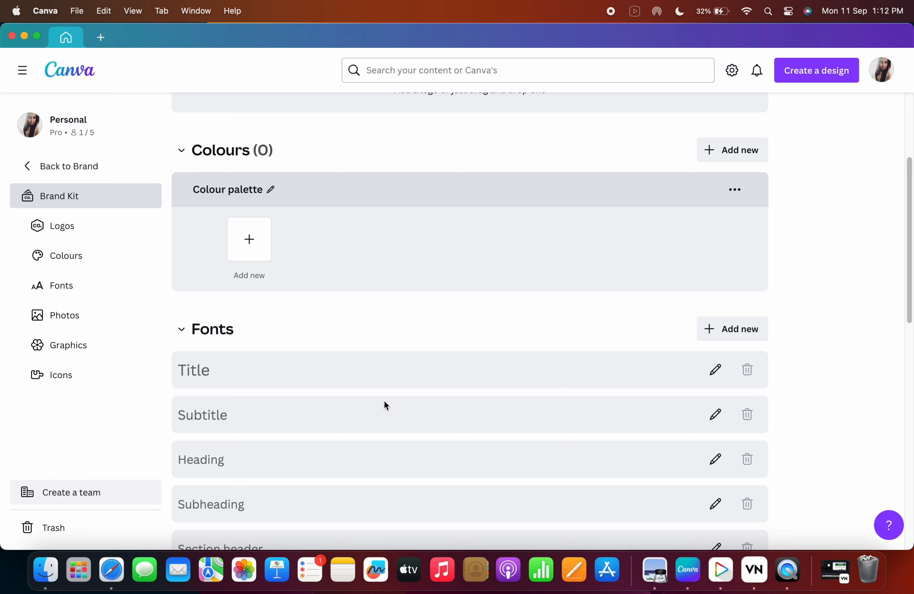
scroll(384, 404, down, 2)
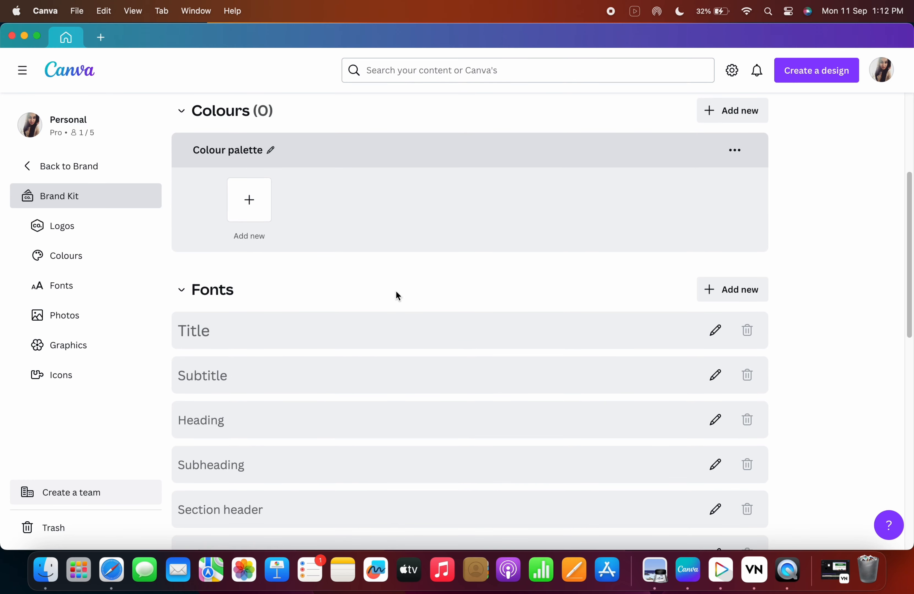
scroll(403, 403, down, 5)
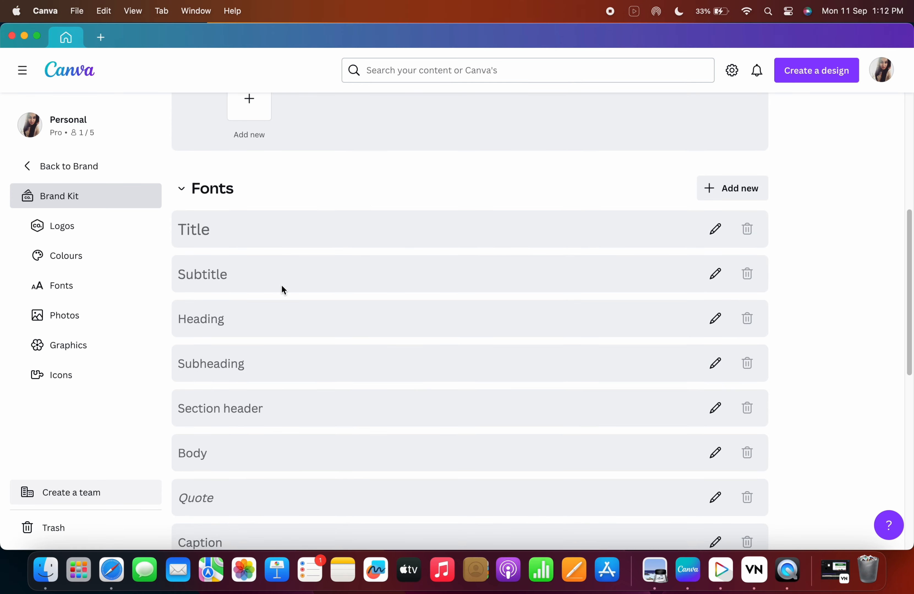
scroll(282, 393, down, 2)
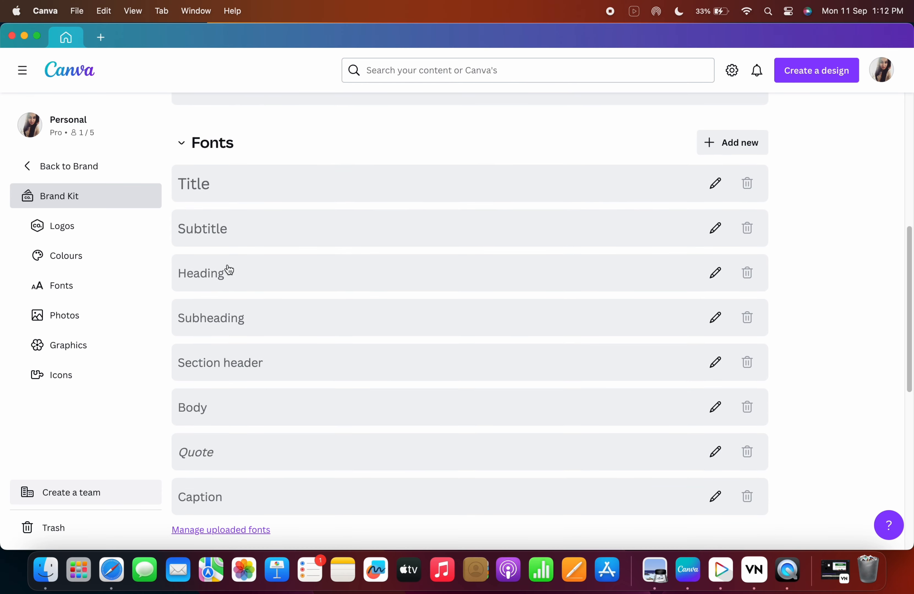
scroll(290, 302, up, 5)
scroll(293, 310, down, 14)
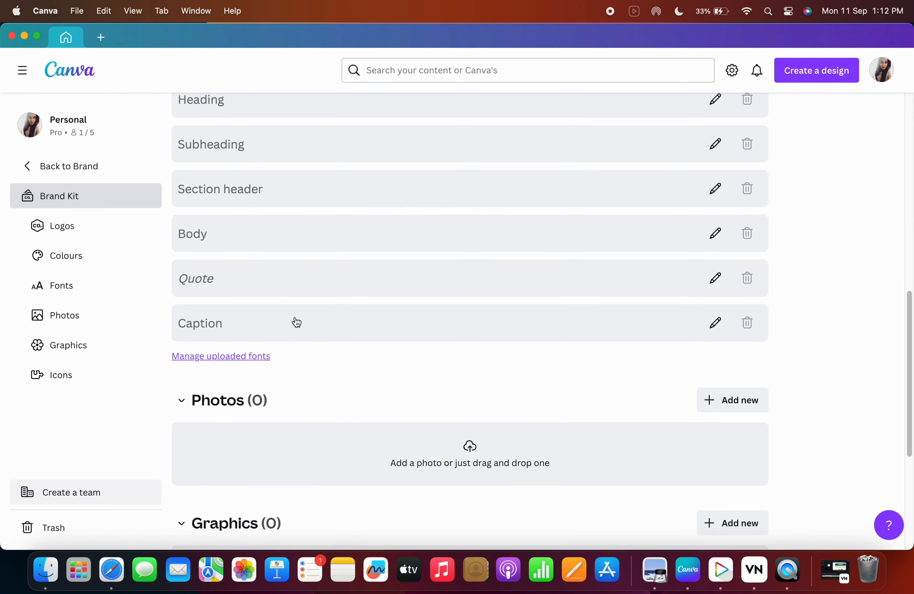
click(69, 166)
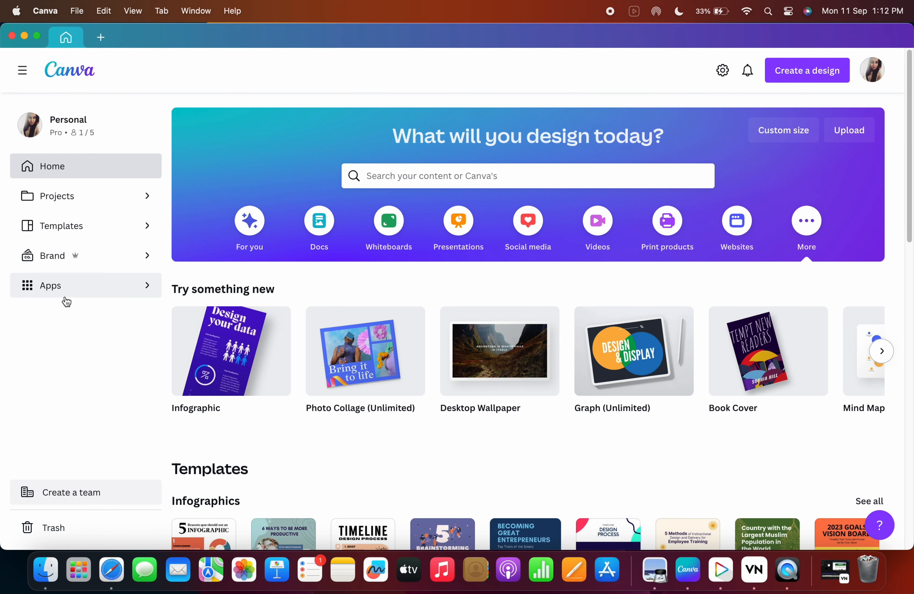
Open the Apps page and browse its trending and new apps.
click(67, 295)
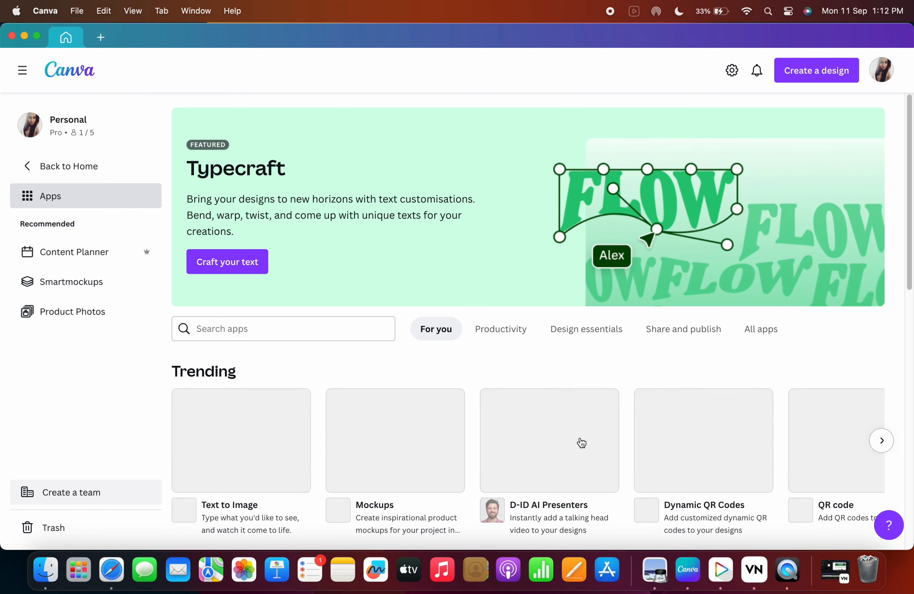
scroll(462, 436, down, 6)
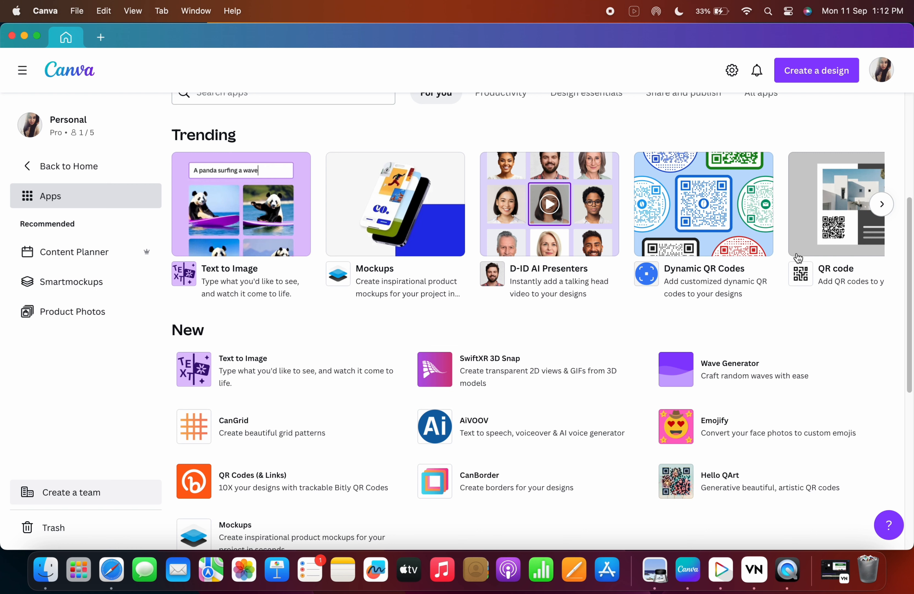
click(880, 206)
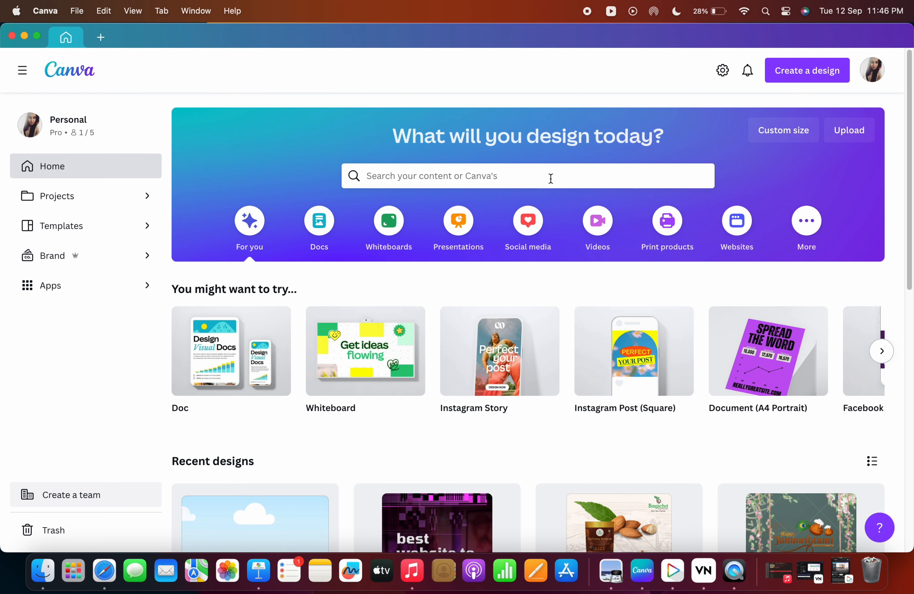
Browse the Create a design list of formats, then show the Presentations category on the home page.
click(806, 79)
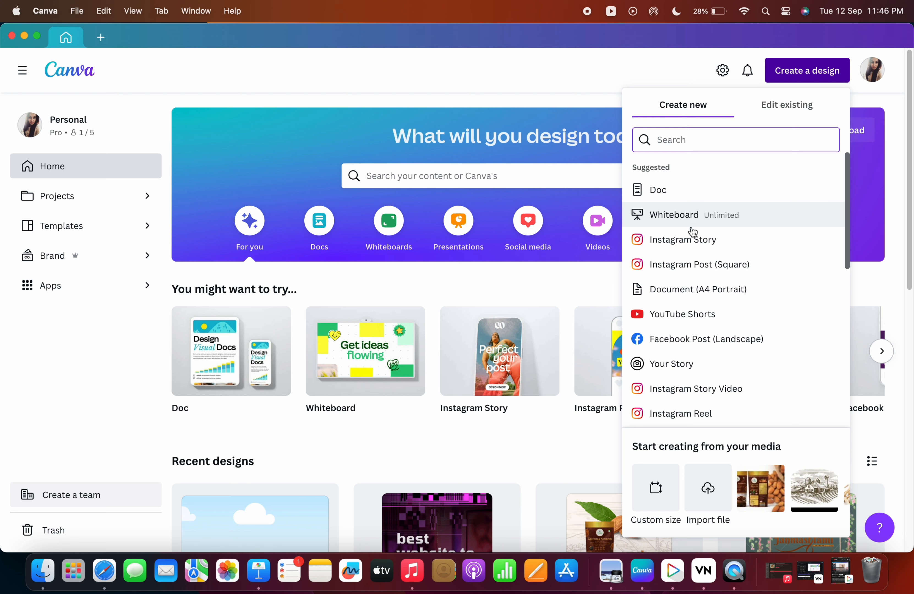
scroll(688, 314, down, 3)
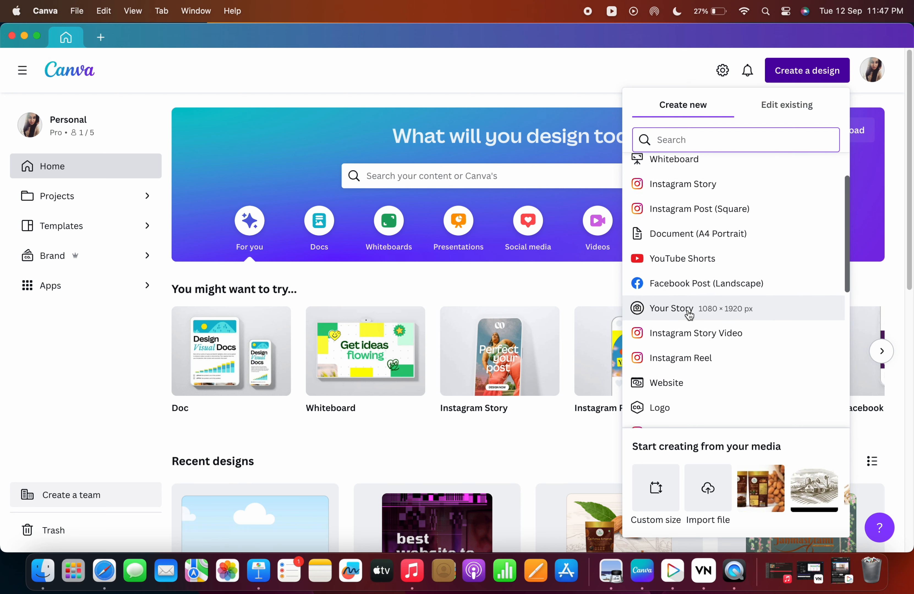
scroll(688, 314, down, 5)
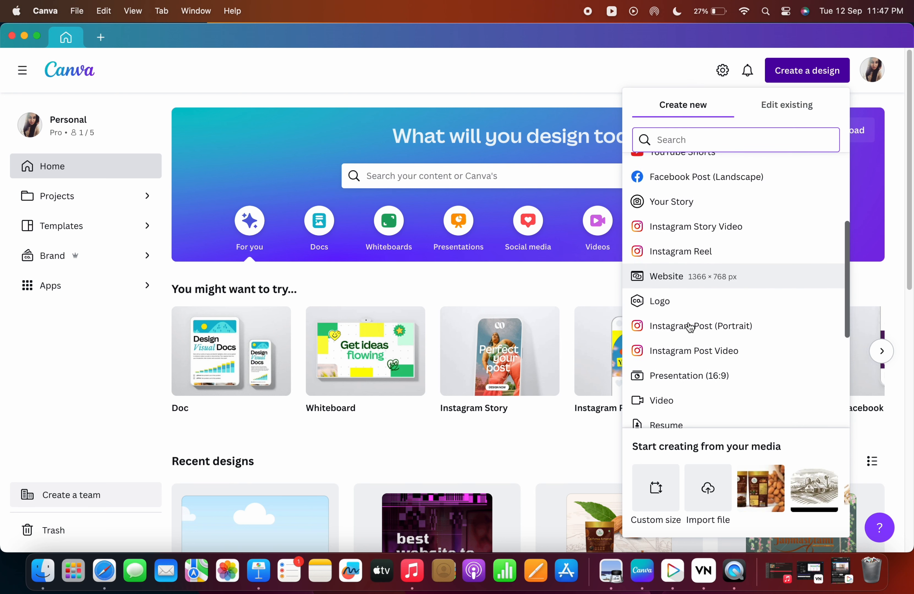
scroll(689, 327, down, 1)
scroll(695, 349, down, 1)
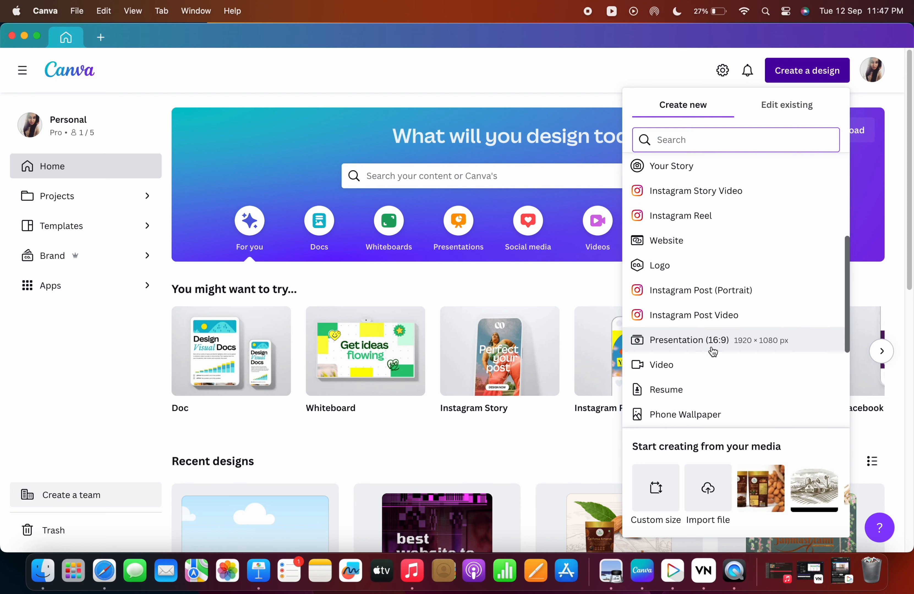
scroll(712, 349, down, 1)
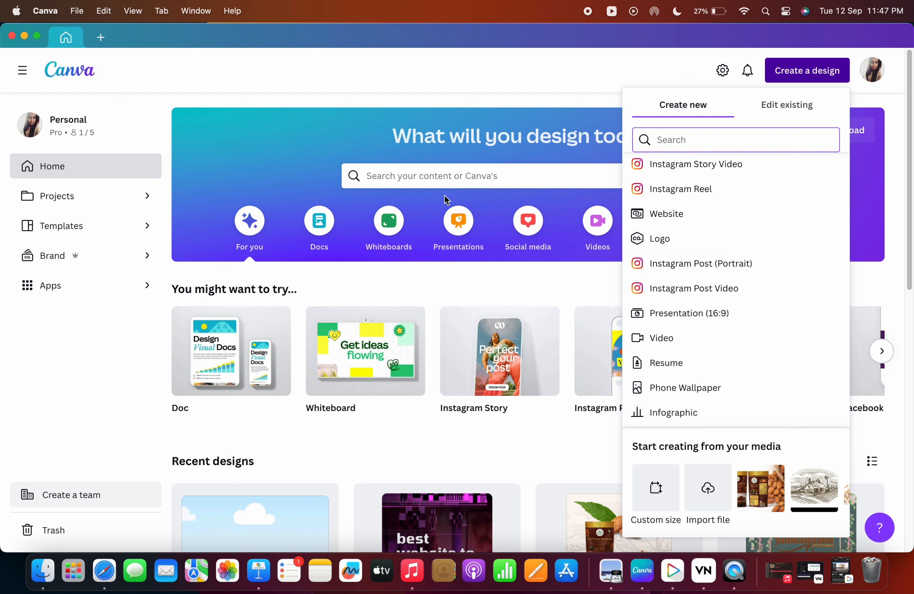
click(458, 221)
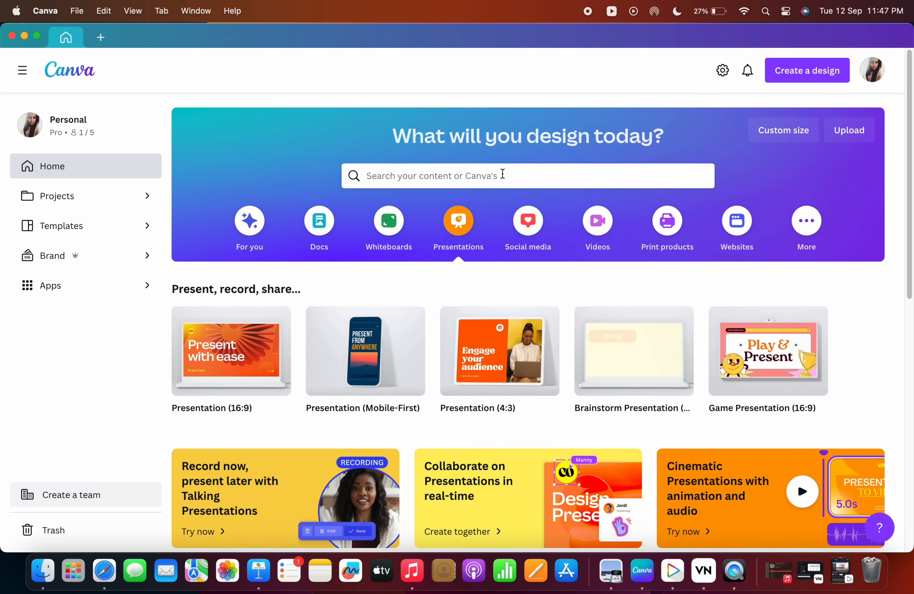
Create a new Instagram Post (Square) design and apply the recently used Tips for Well-Being template.
click(793, 75)
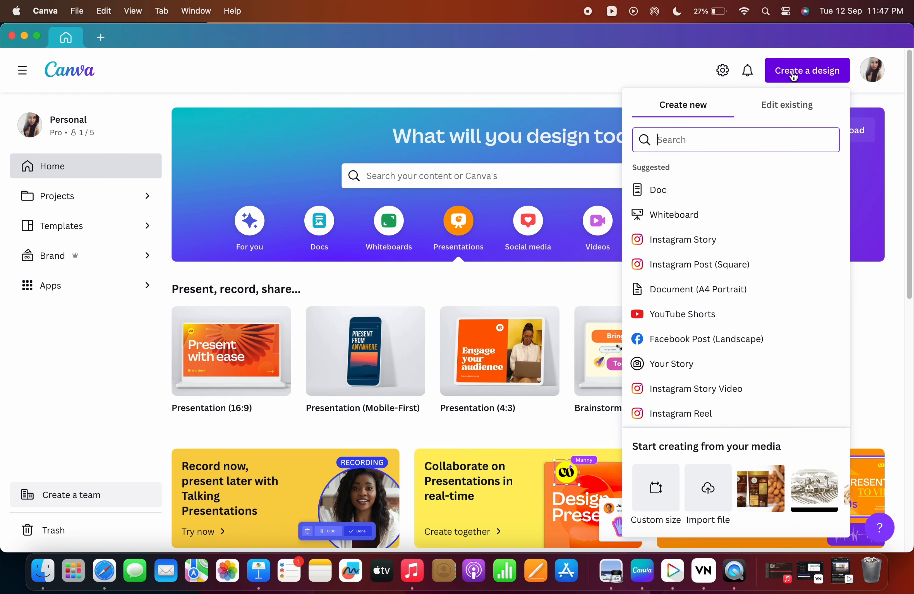
click(692, 266)
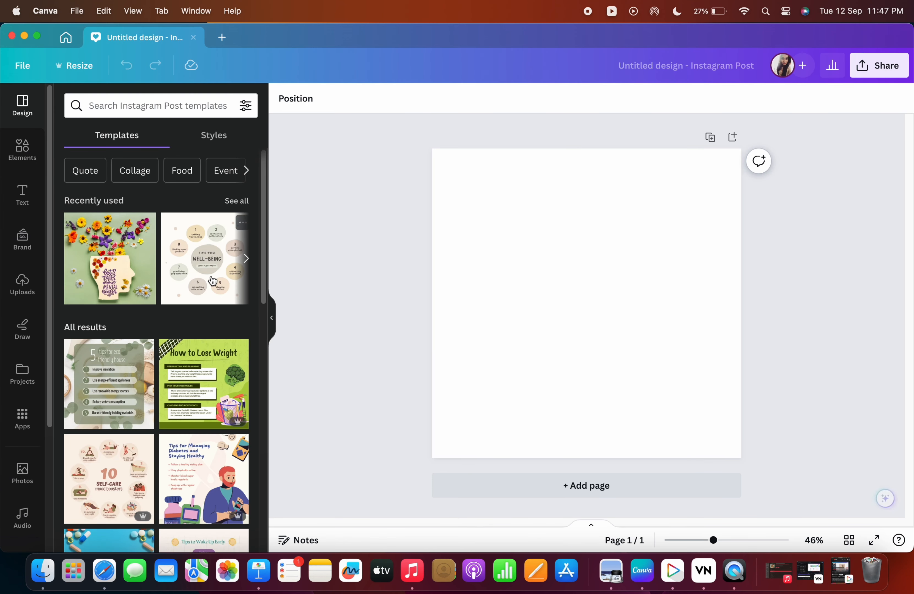
click(208, 280)
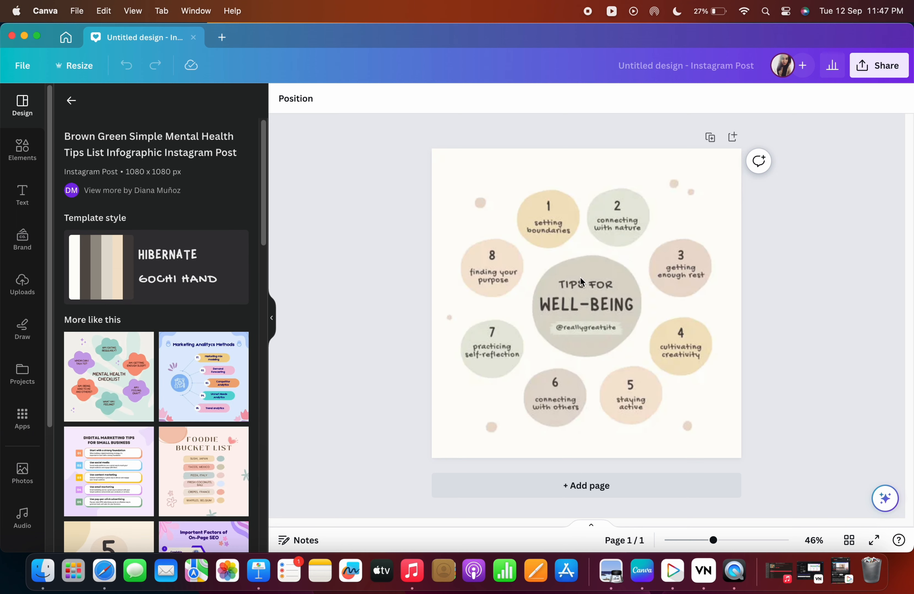
click(580, 276)
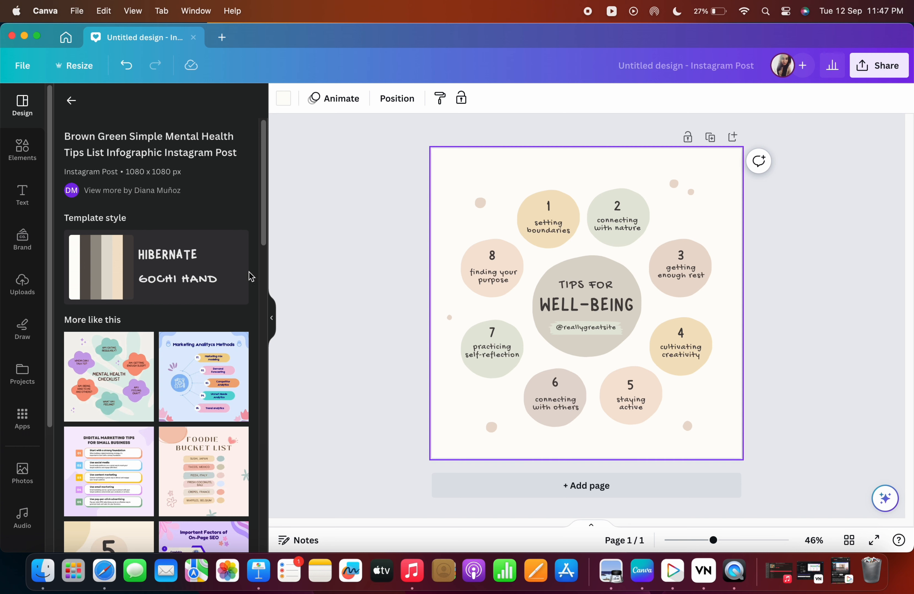
Scroll through the similar templates suggested for the applied template.
scroll(239, 272, down, 20)
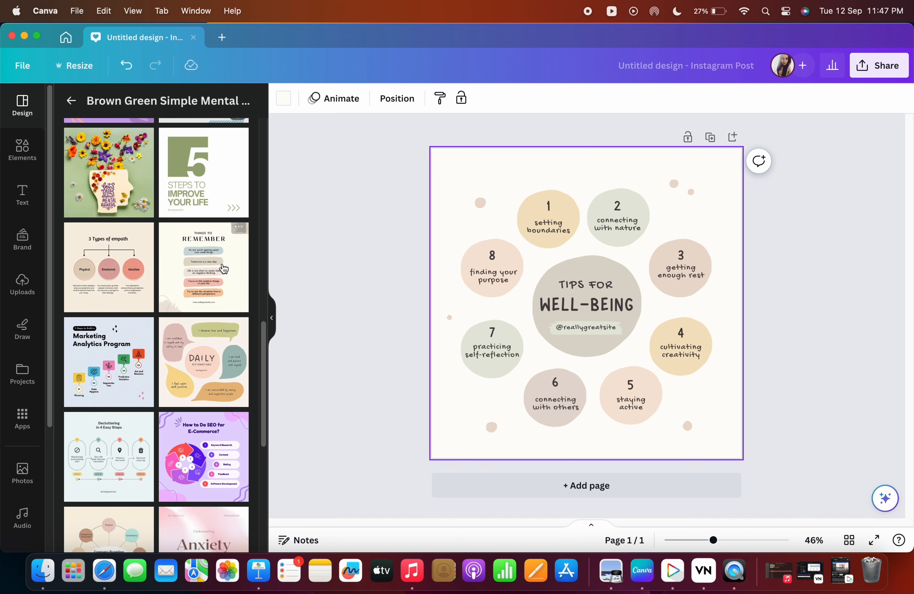
scroll(223, 268, down, 3)
scroll(198, 247, down, 5)
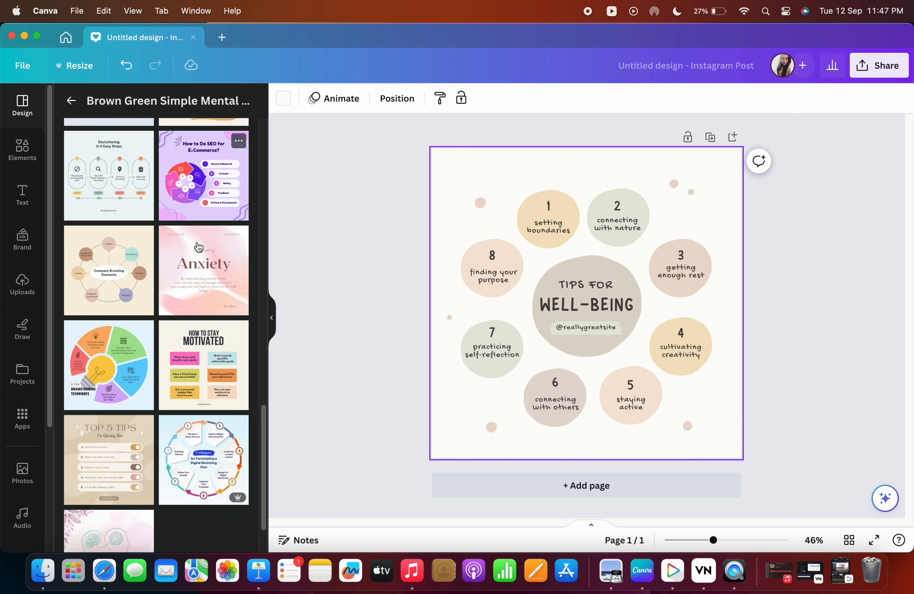
scroll(198, 247, down, 2)
scroll(196, 235, up, 6)
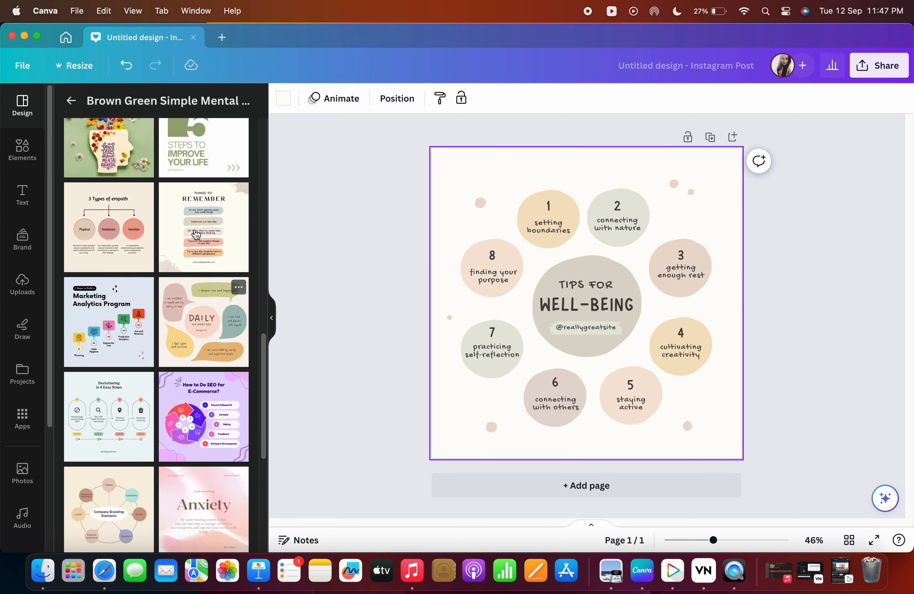
scroll(194, 231, up, 15)
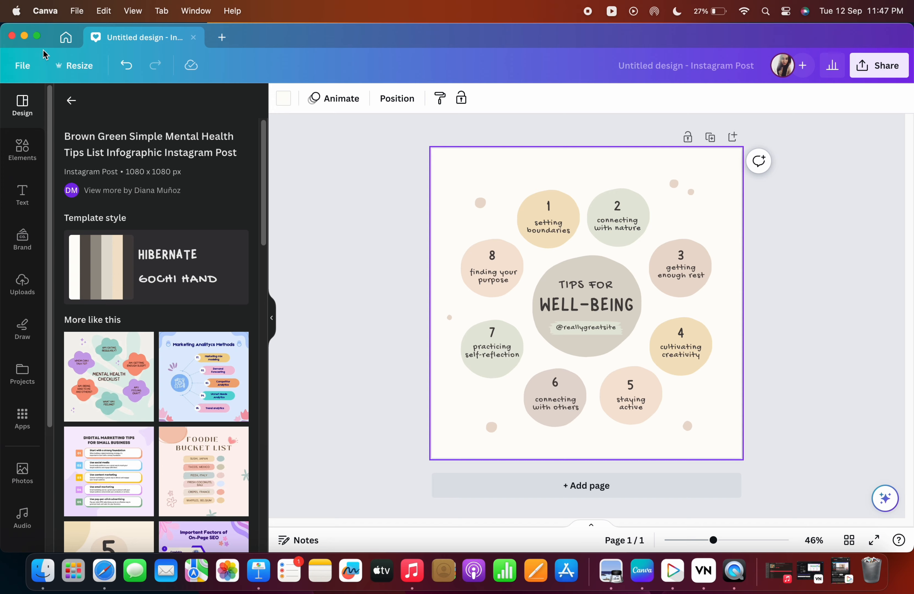
Switch to the home tab and back to the design tab.
click(65, 37)
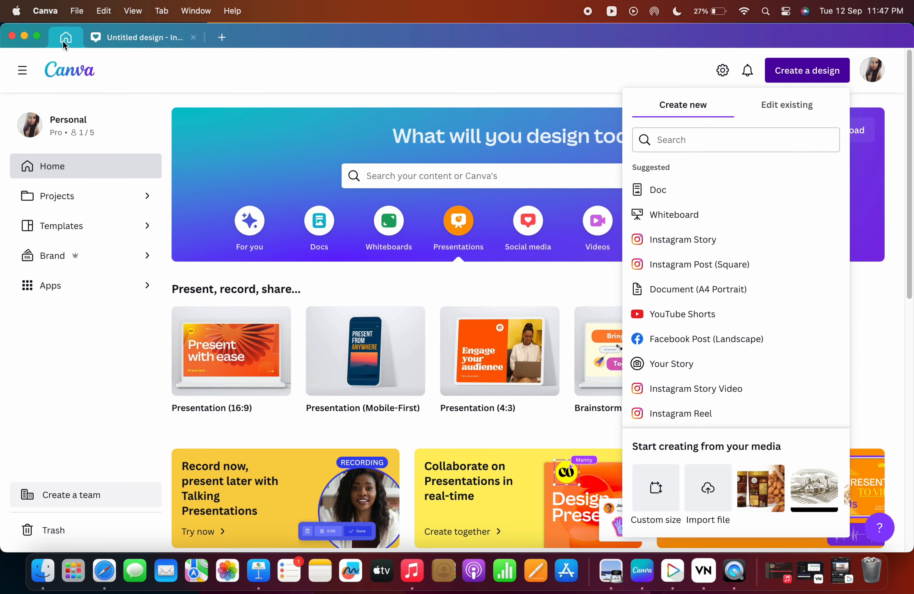
click(62, 70)
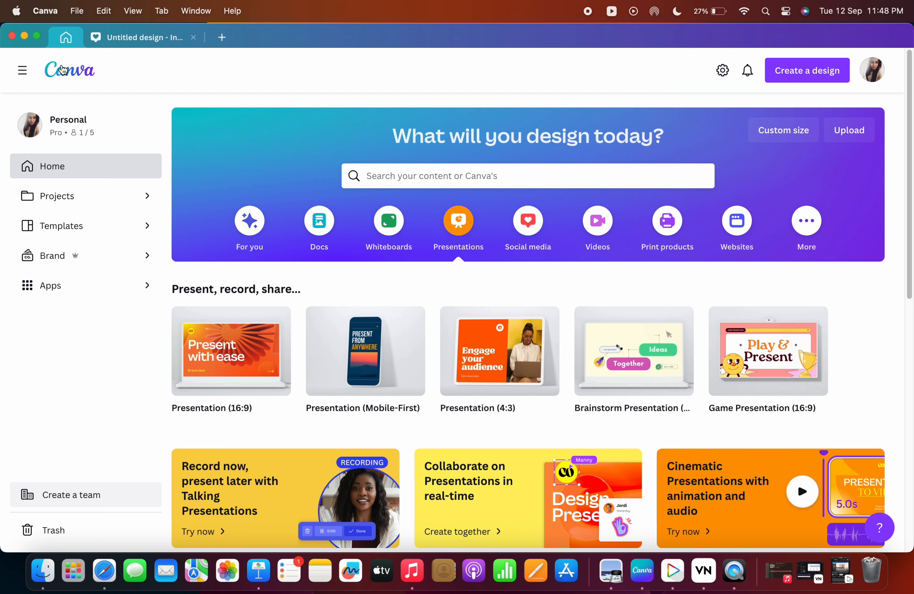
click(141, 37)
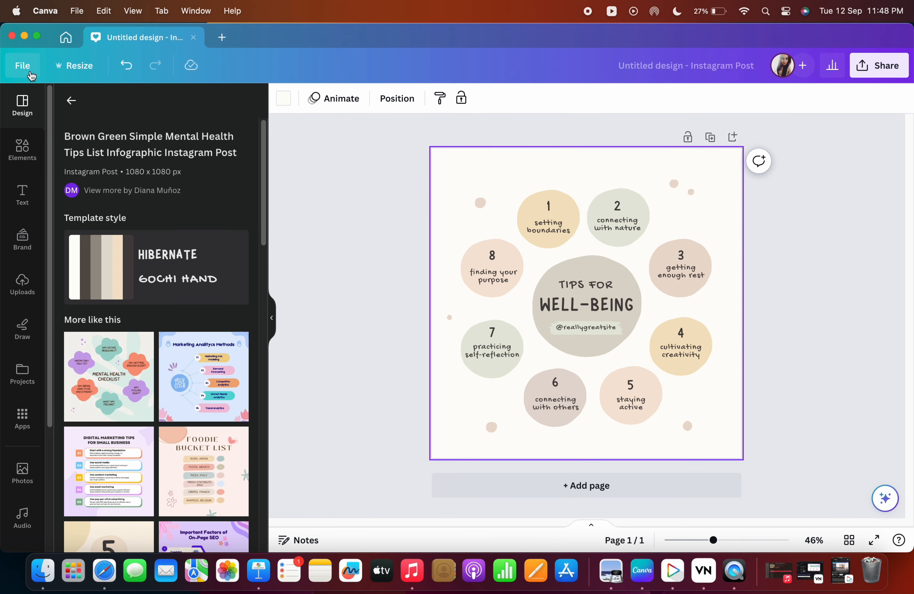
Explore the File menu's view settings and open the Find and replace text panel, then close it.
click(22, 65)
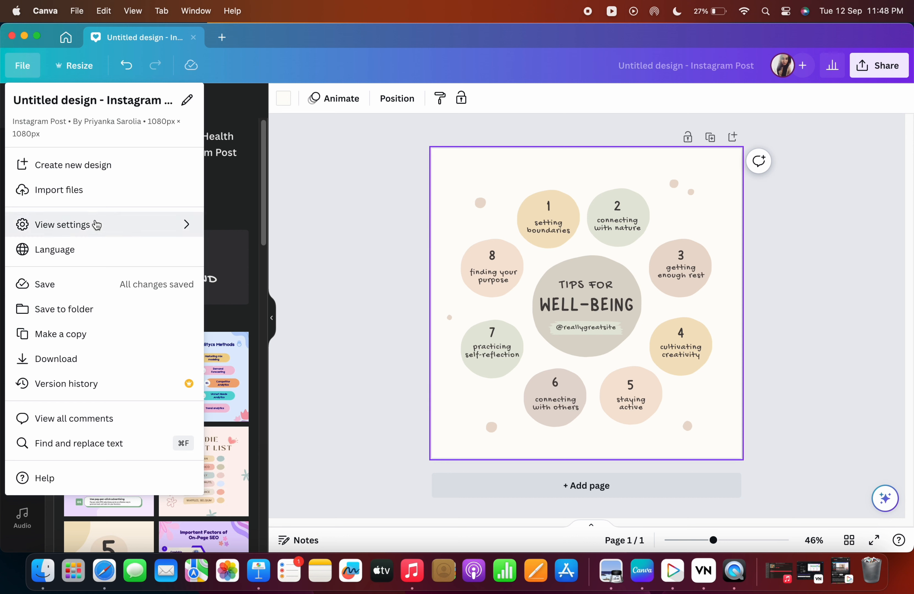
mouse_move(112, 226)
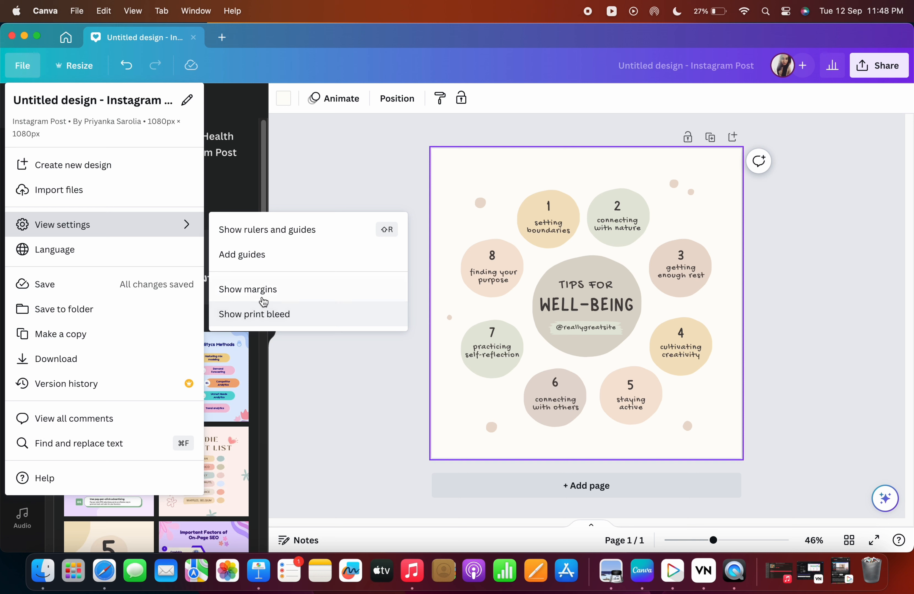
click(218, 320)
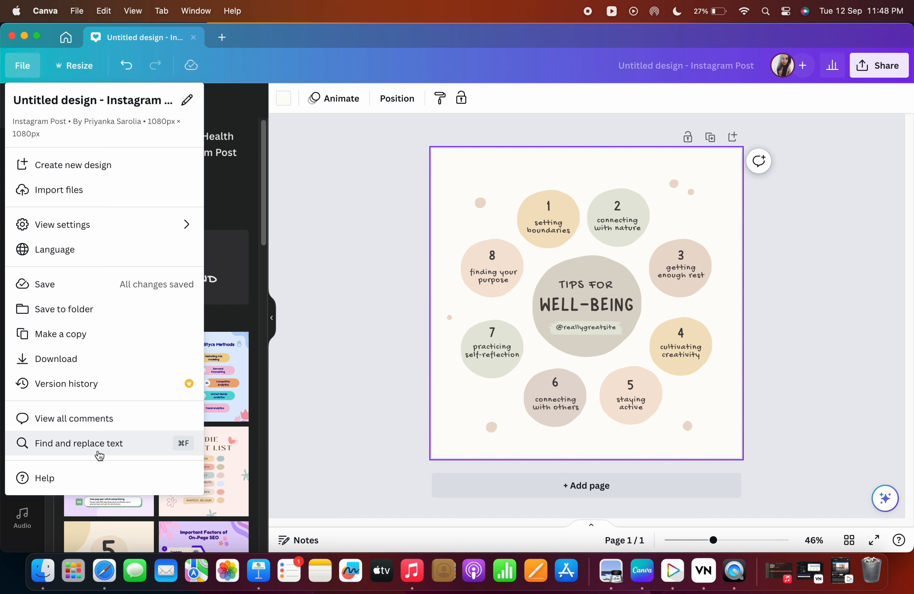
click(100, 455)
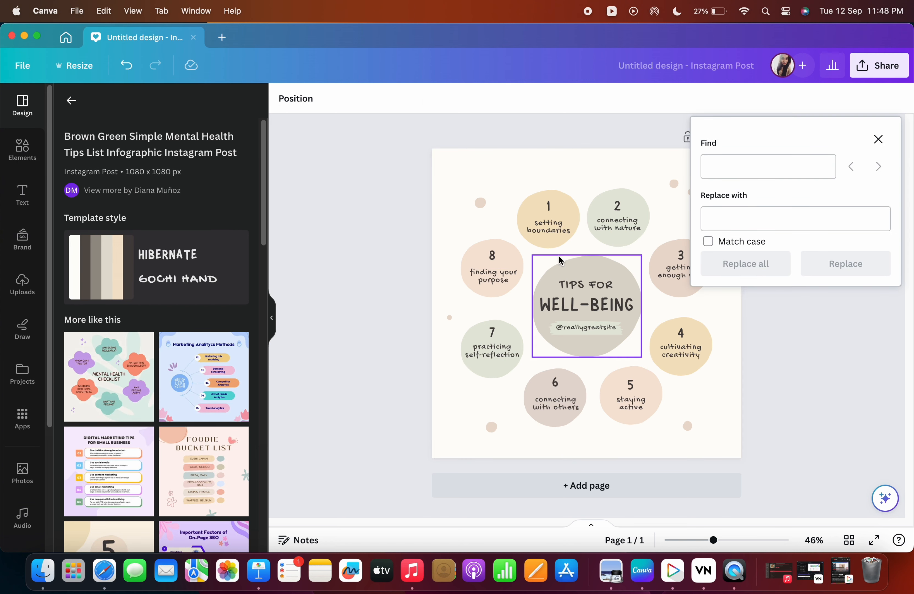
click(871, 148)
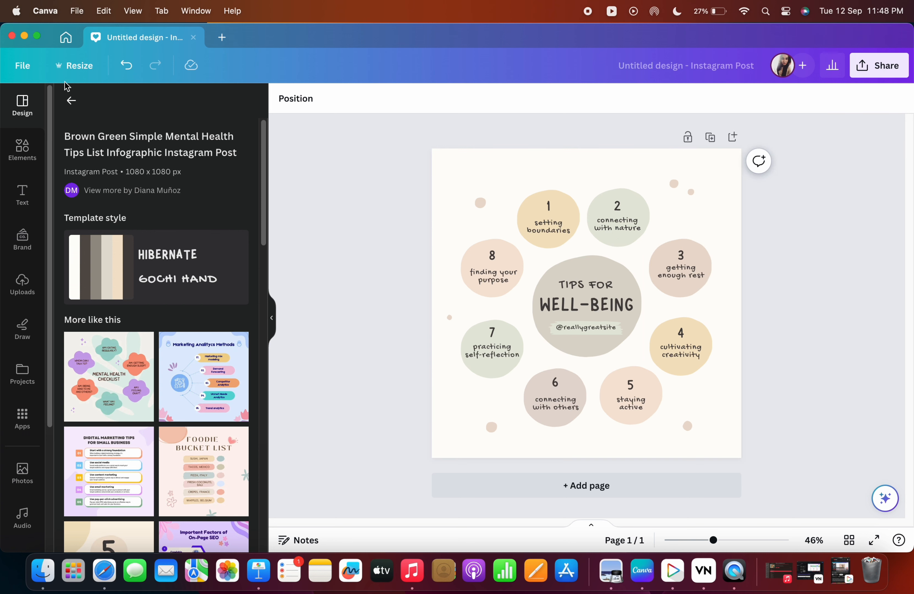
Open the Resize options and browse the list of available design formats.
click(92, 68)
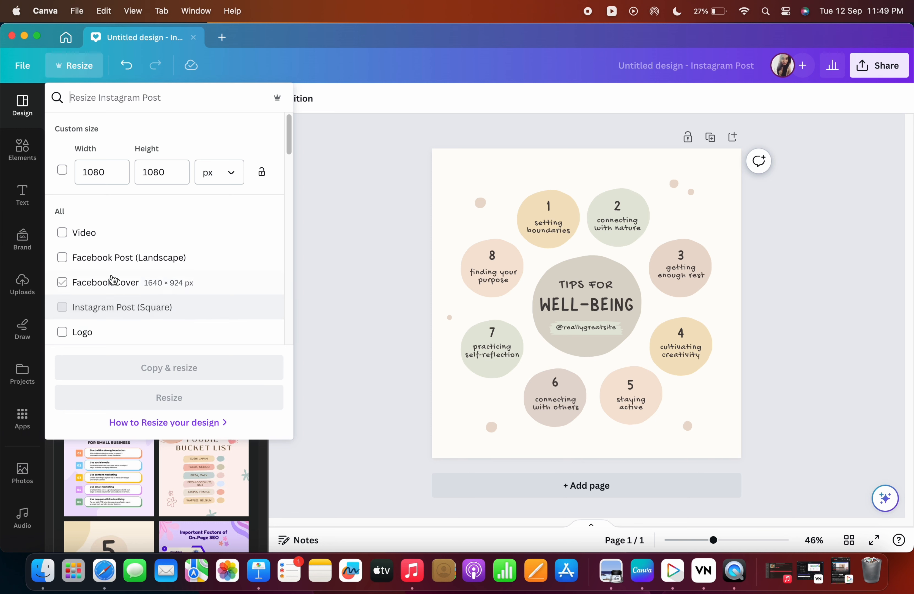
scroll(112, 290, down, 3)
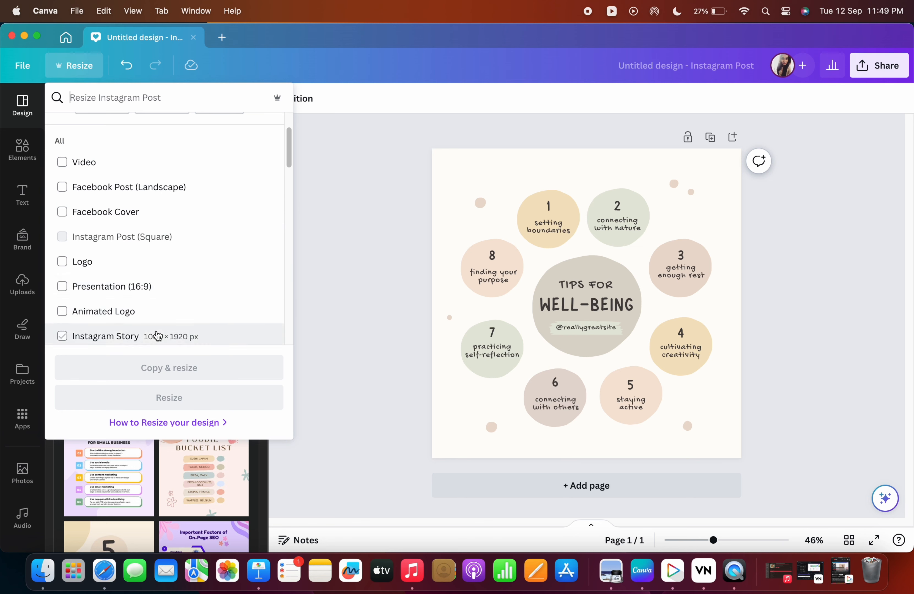
scroll(156, 336, down, 3)
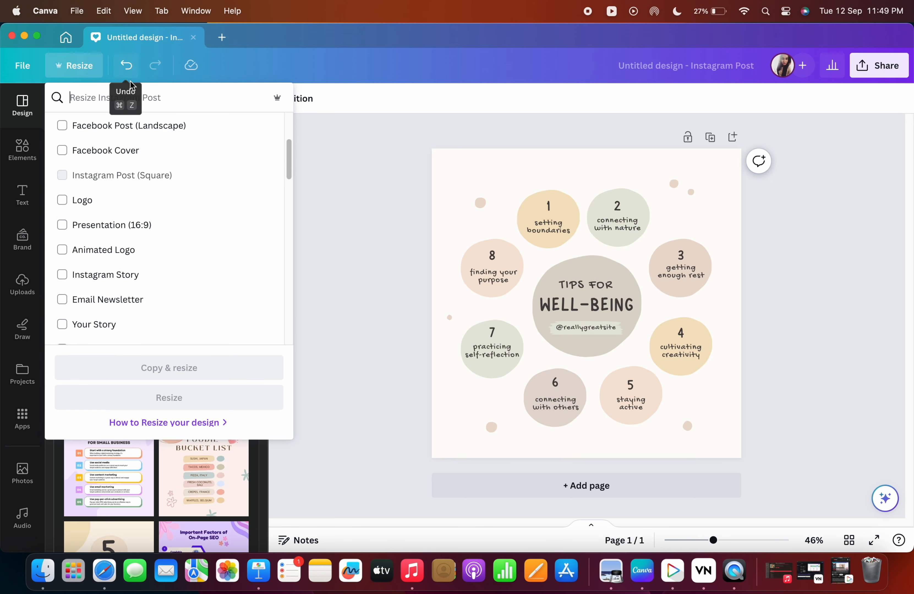
scroll(143, 262, down, 3)
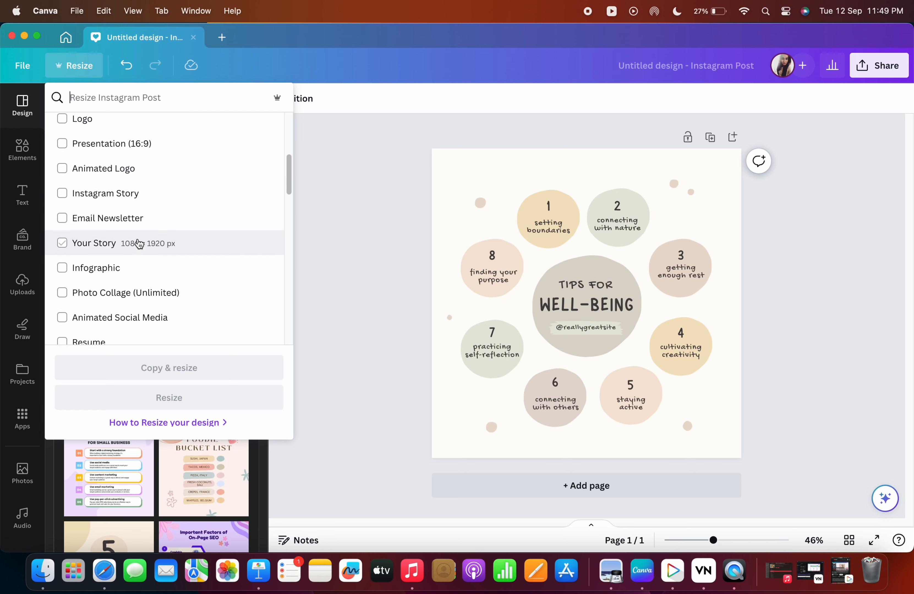
scroll(139, 243, up, 7)
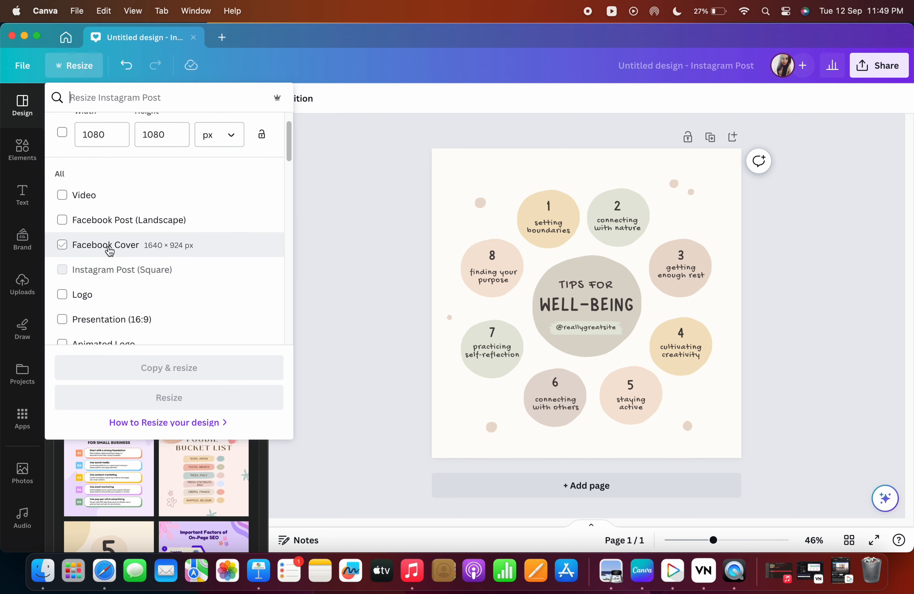
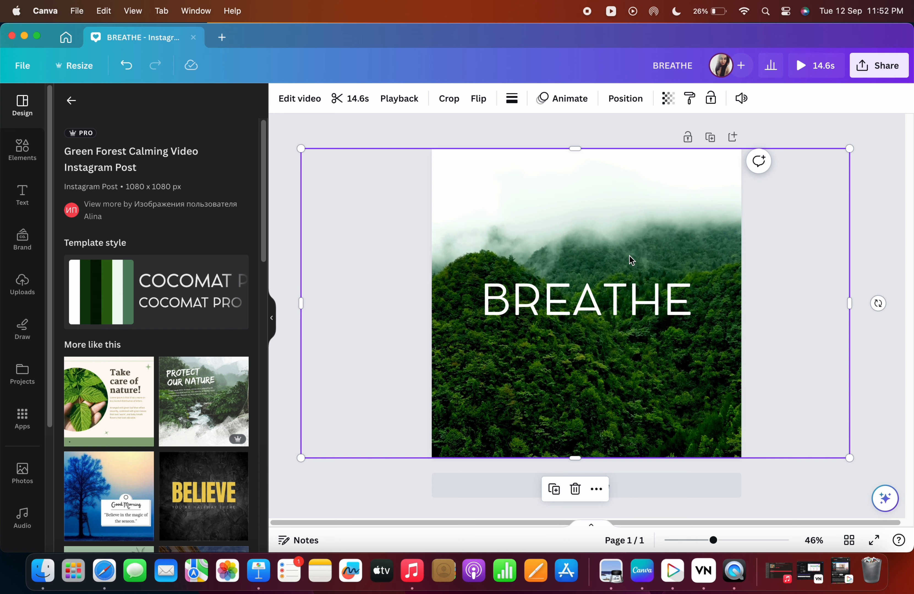
Undo the last change to the design.
click(126, 65)
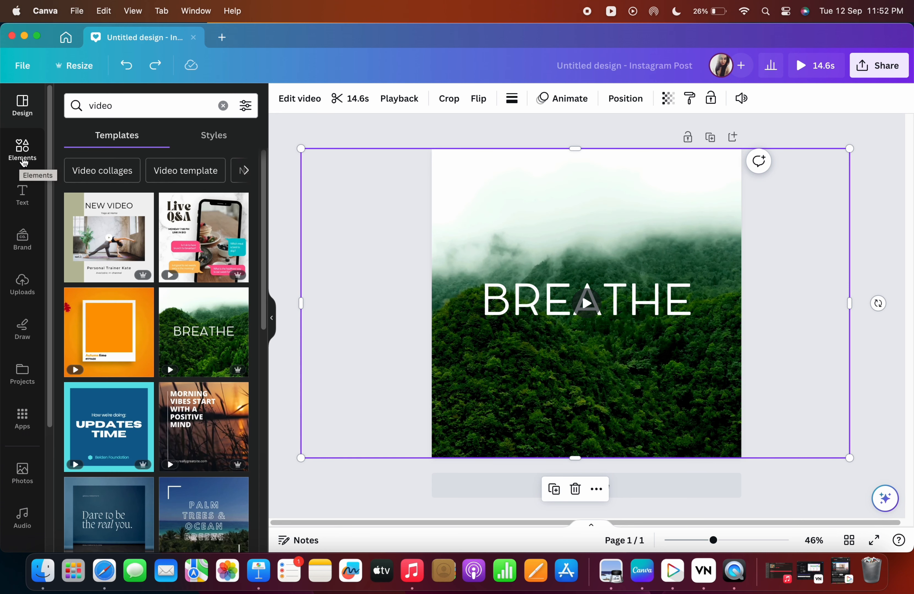
Open Elements and add the recently used yellow rays graphic, moving it above the BREATHE title and enlarging it slightly.
click(29, 155)
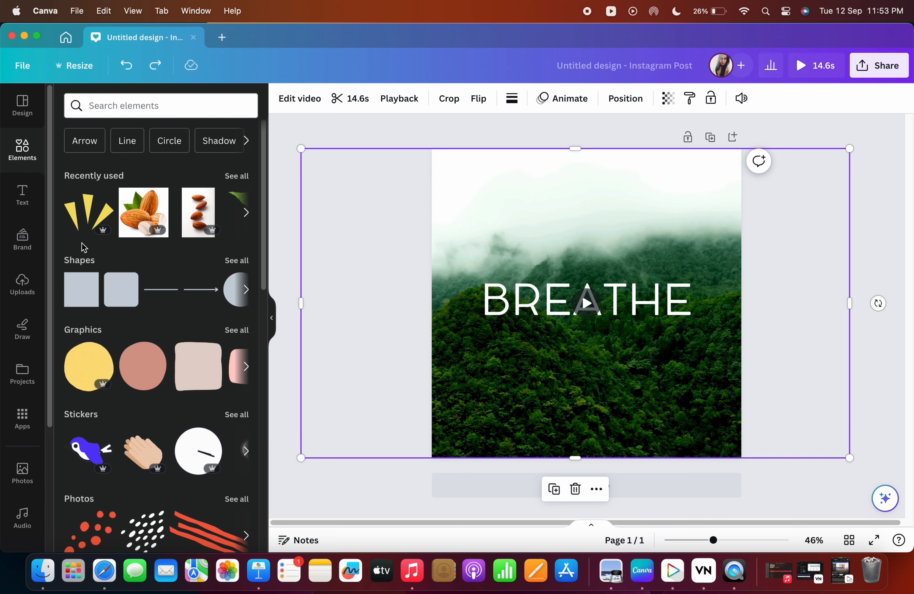
scroll(131, 253, down, 2)
scroll(179, 261, down, 4)
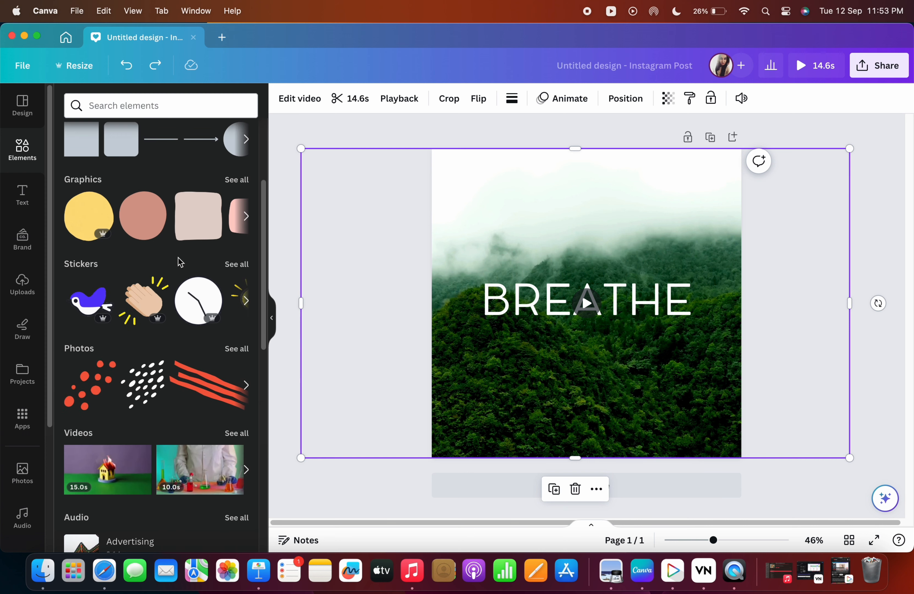
scroll(179, 262, up, 6)
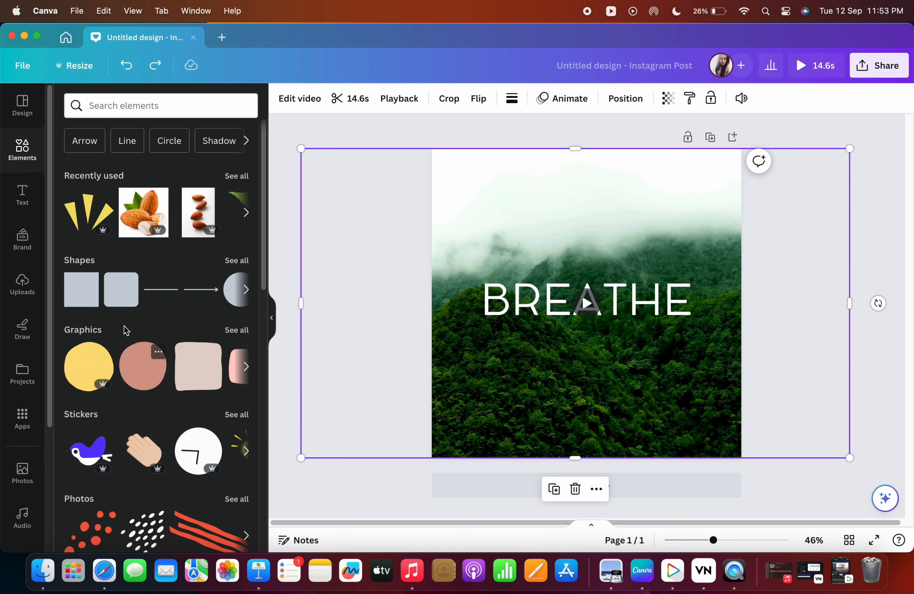
click(88, 212)
drag(594, 338, 532, 248)
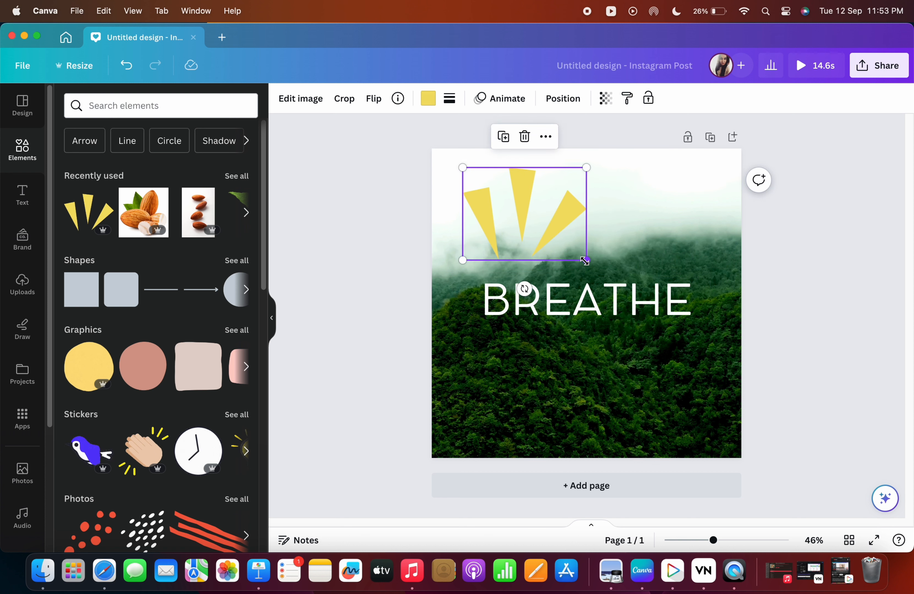
drag(586, 263, 596, 266)
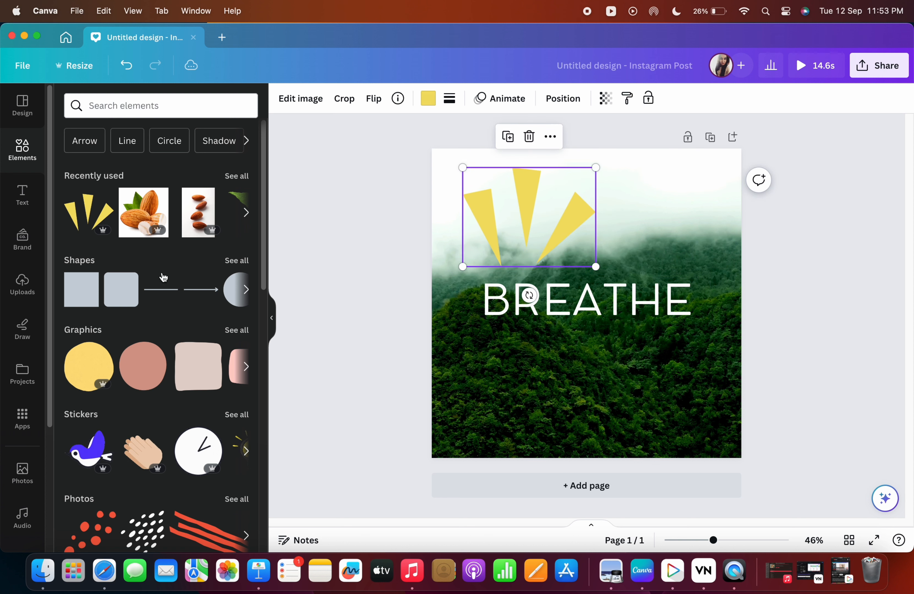
Enlarge the rays graphic and move it into the top-left corner of the design.
scroll(183, 335, down, 3)
scroll(185, 332, down, 6)
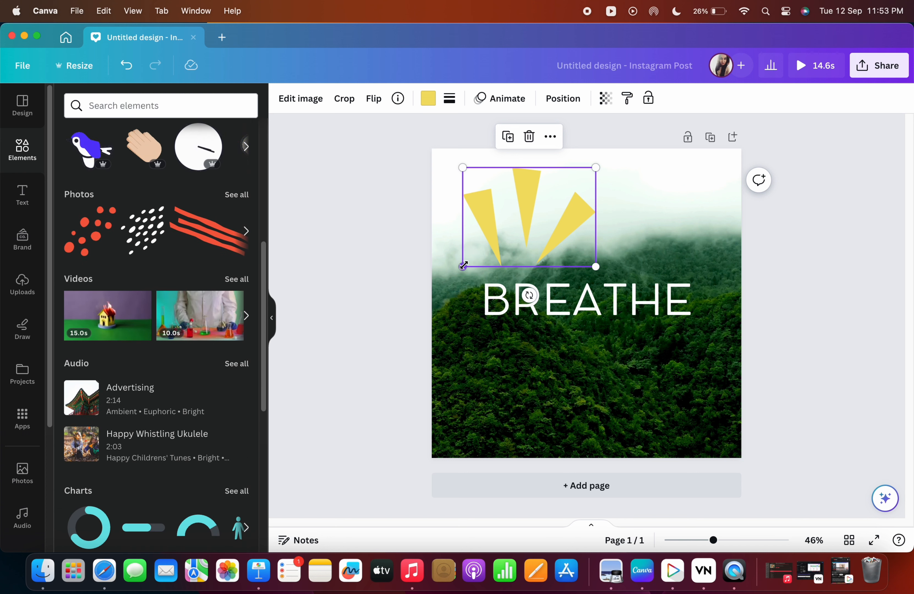
drag(463, 266, 430, 290)
drag(545, 229, 551, 210)
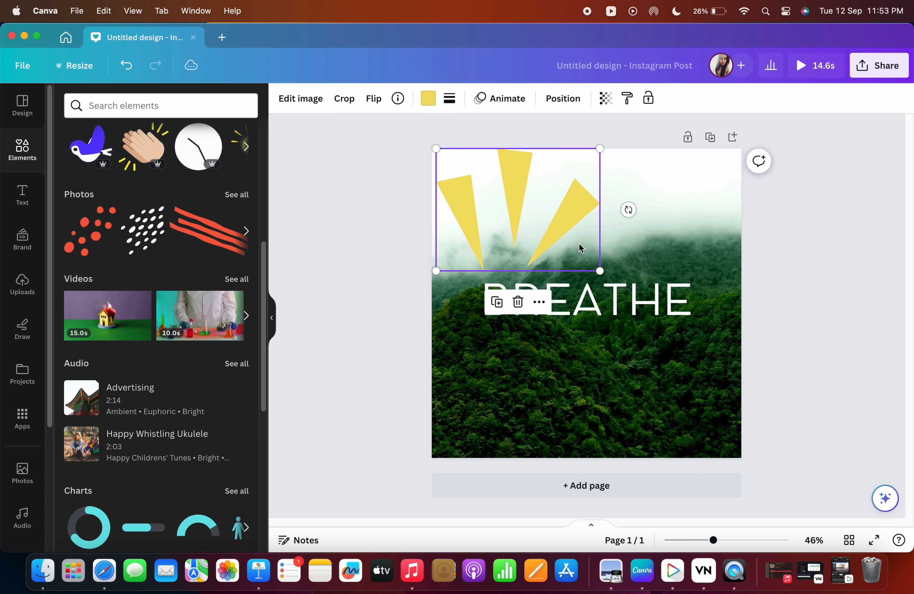
drag(599, 270, 647, 306)
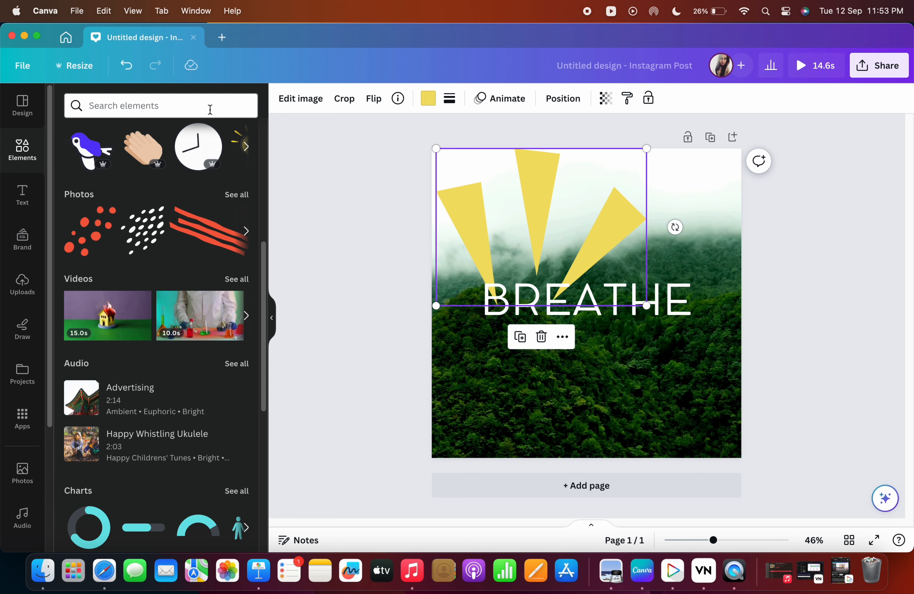
click(126, 65)
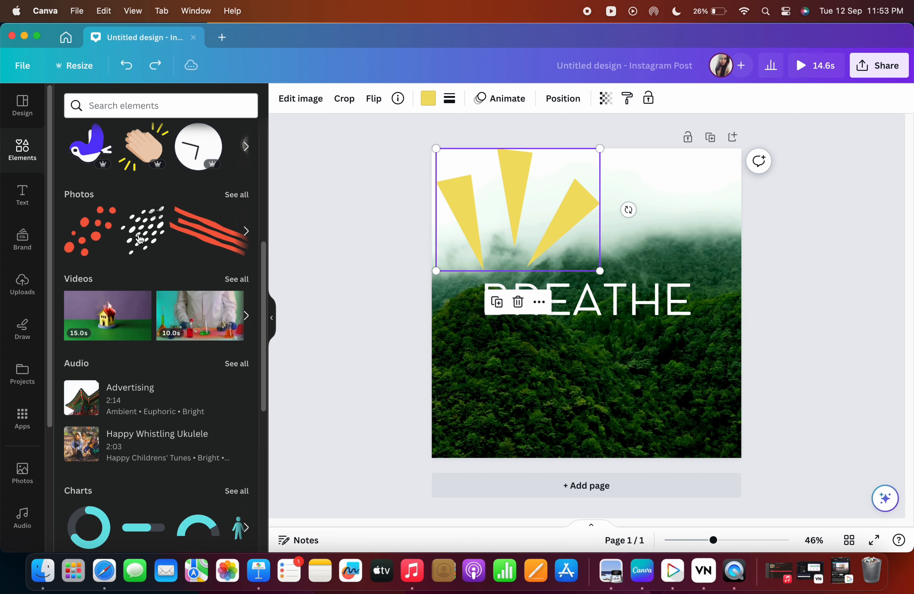
Open the full Graphics collection and scroll through its categories.
scroll(135, 174, up, 1)
scroll(120, 216, up, 5)
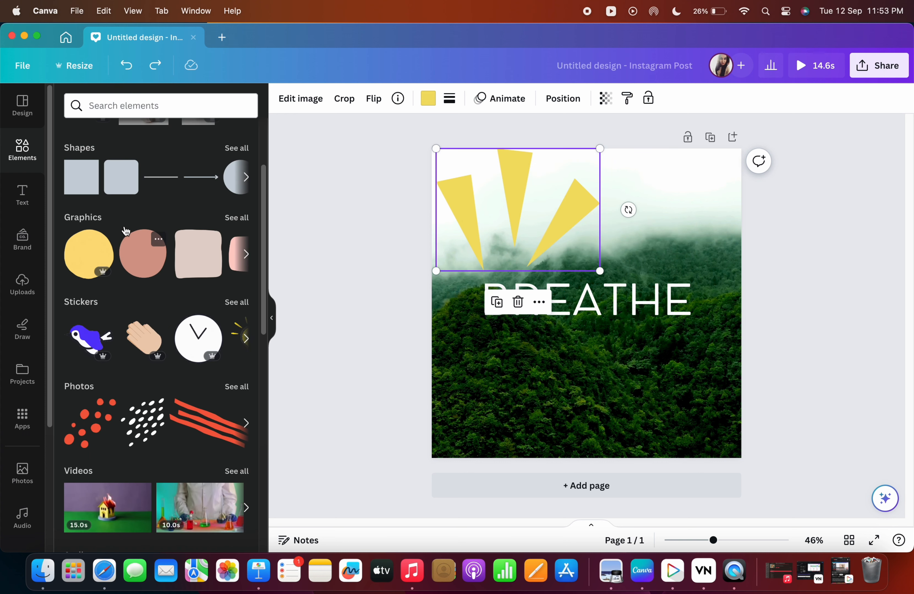
click(237, 218)
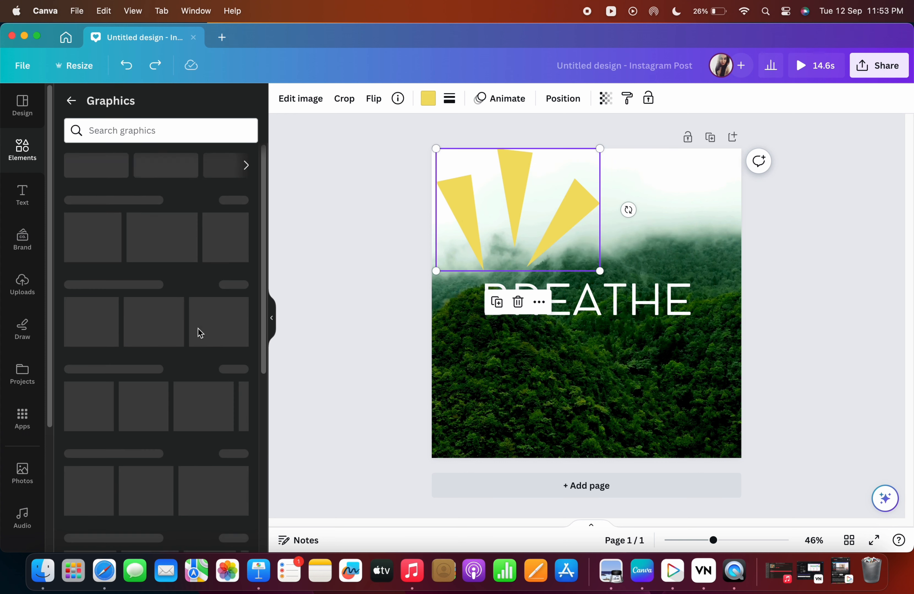
scroll(162, 328, down, 1)
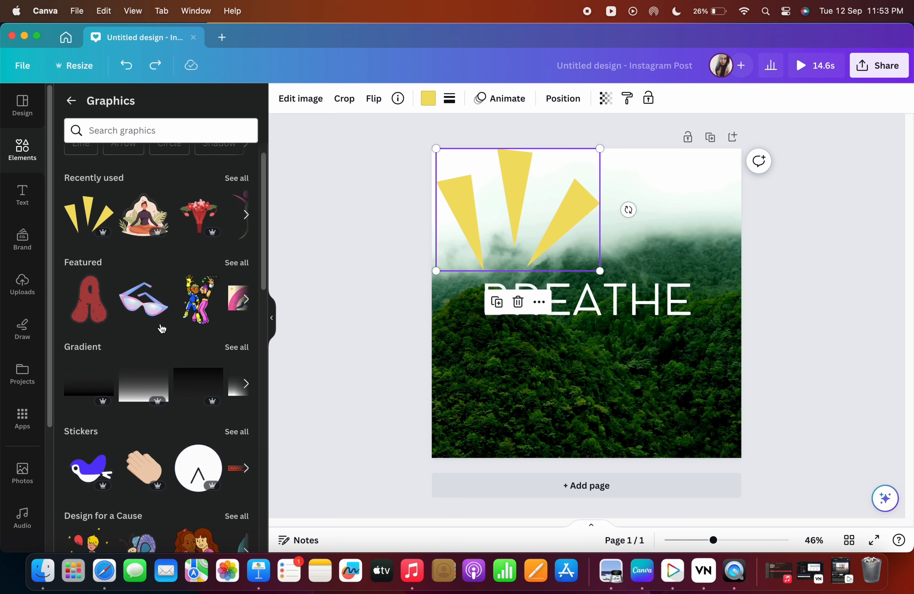
click(151, 306)
drag(573, 354, 586, 398)
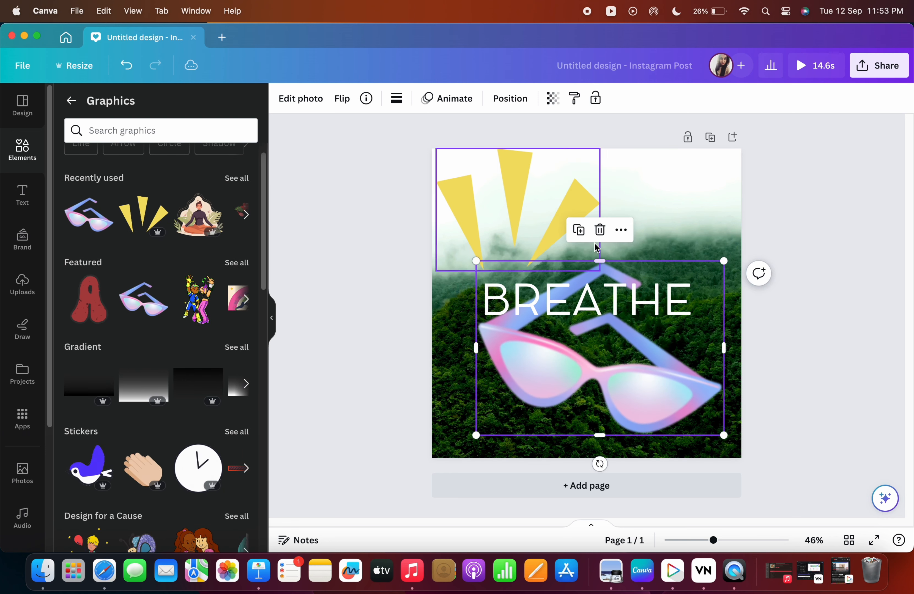
click(600, 229)
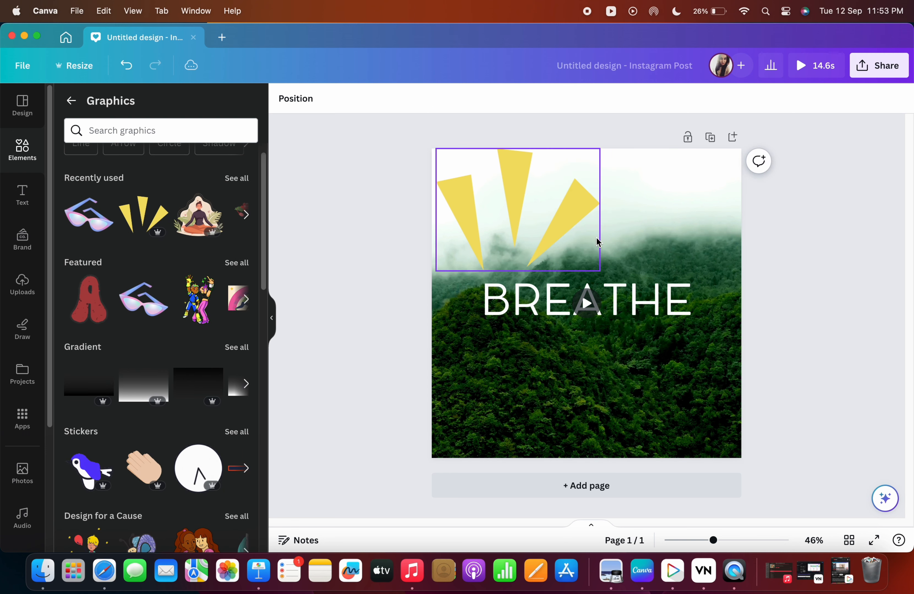
Browse the Featured graphics and the Line search suggestion, then return to the Elements panel.
click(236, 262)
click(71, 101)
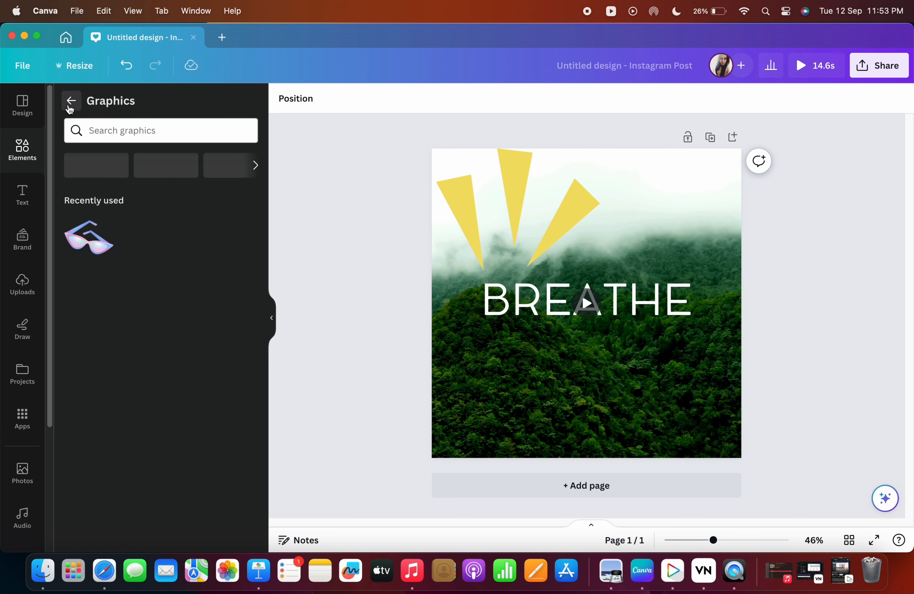
scroll(162, 270, down, 3)
scroll(168, 287, down, 2)
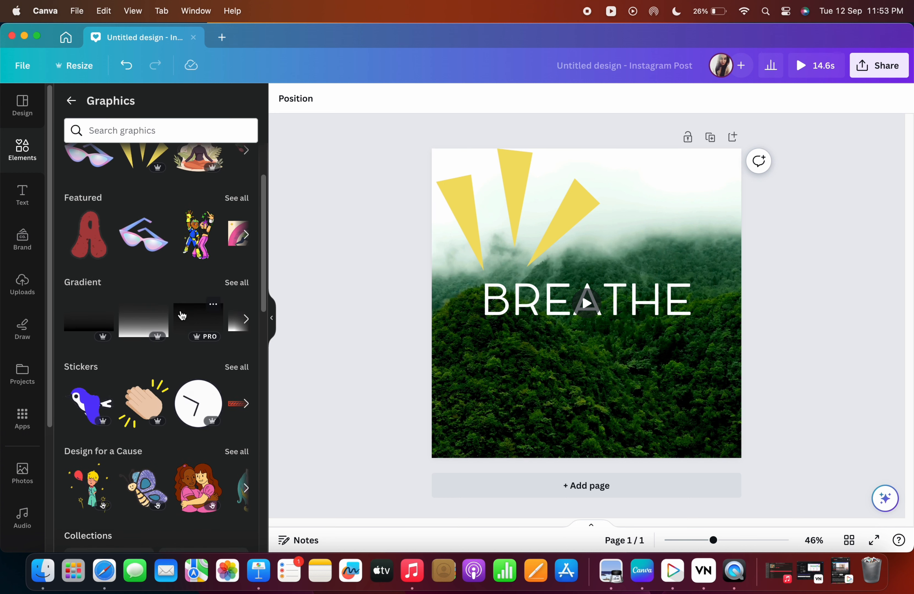
scroll(154, 272, down, 10)
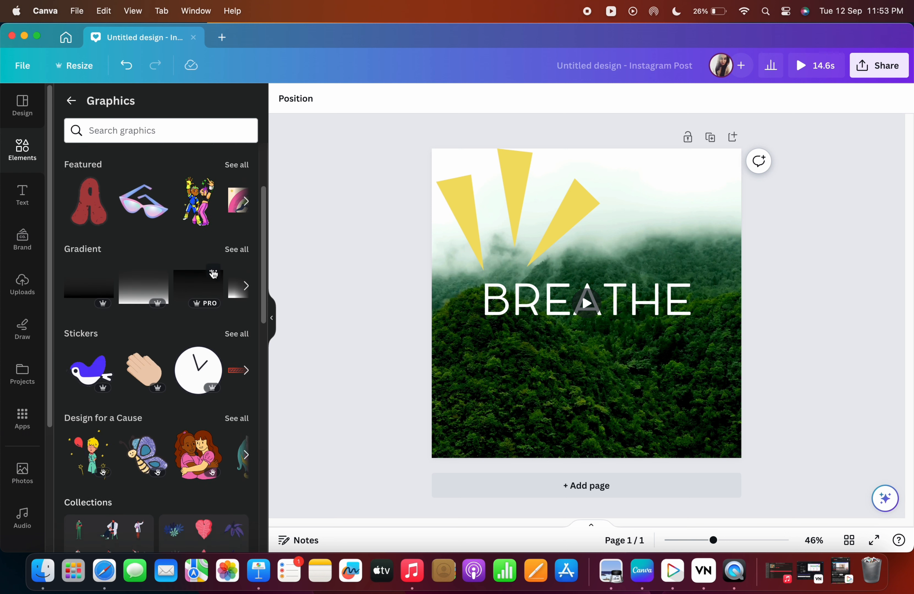
scroll(200, 278, up, 7)
scroll(200, 278, up, 5)
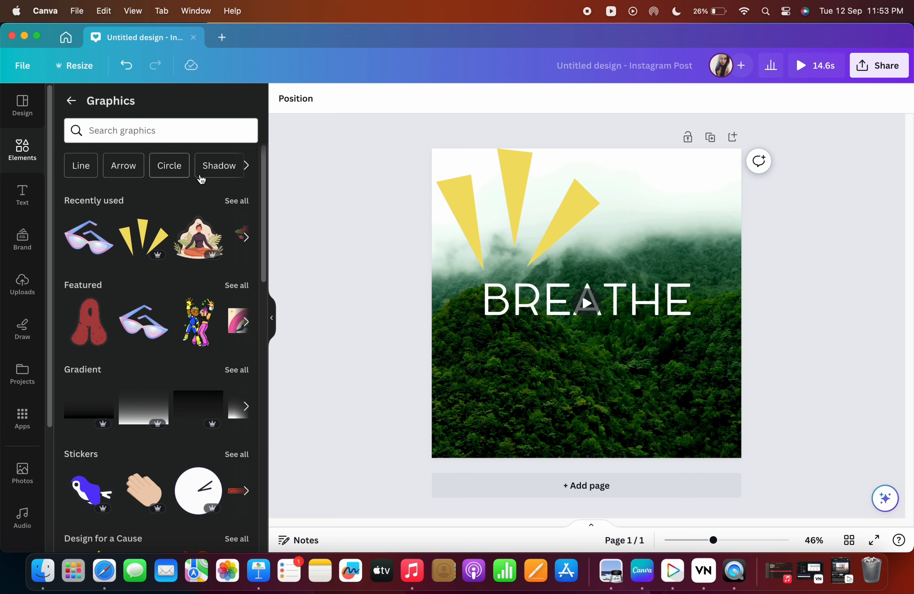
click(94, 177)
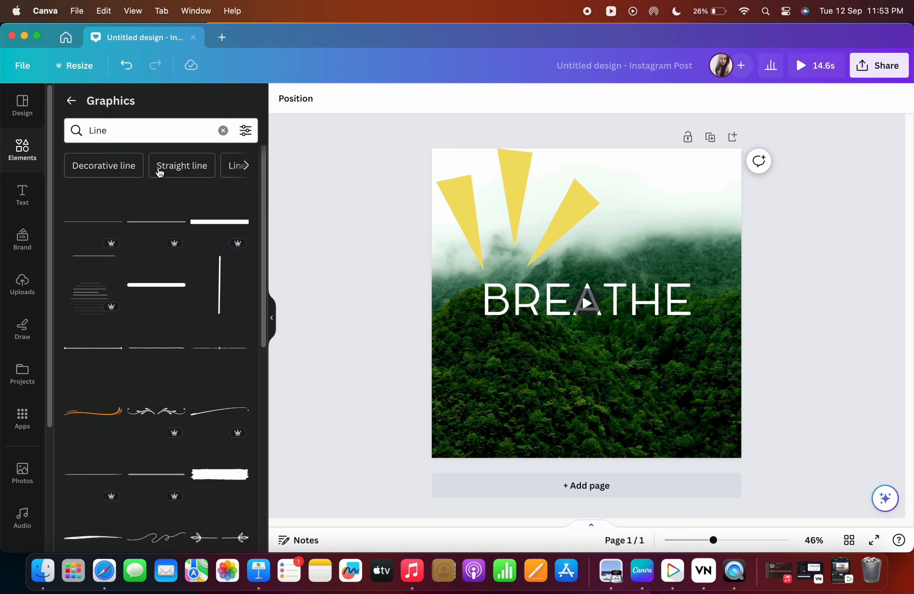
click(71, 100)
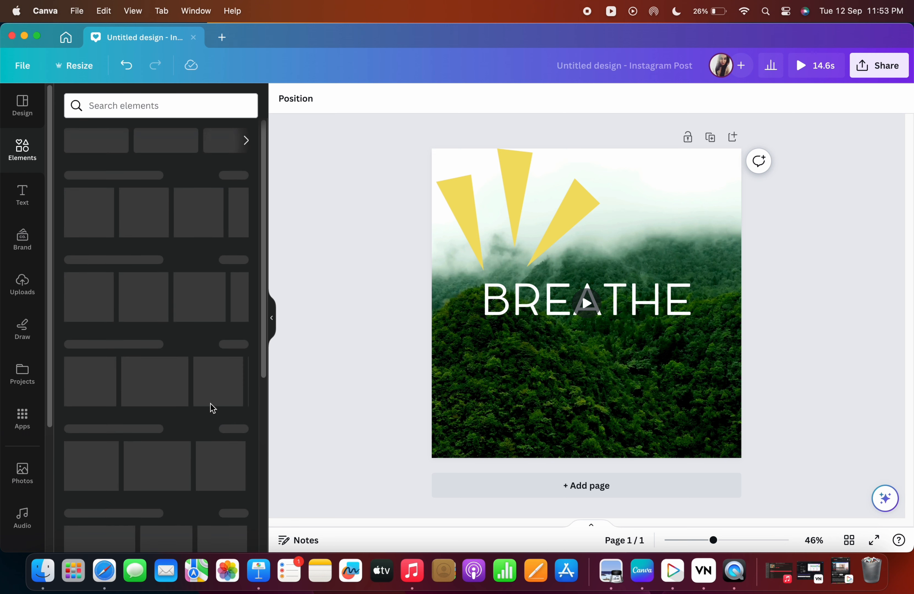
Scroll through the Elements panel down to the graphic collections.
scroll(155, 347, down, 4)
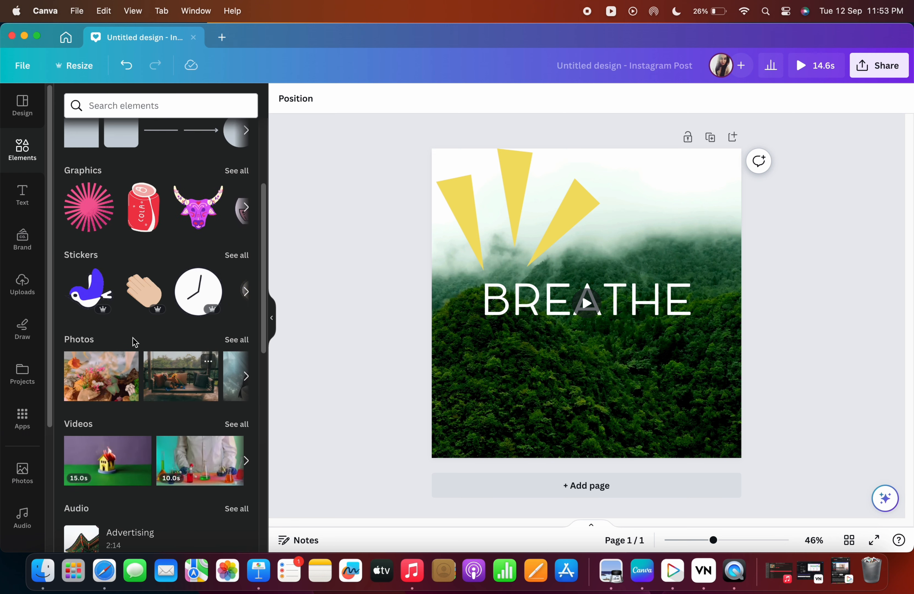
scroll(162, 331, down, 2)
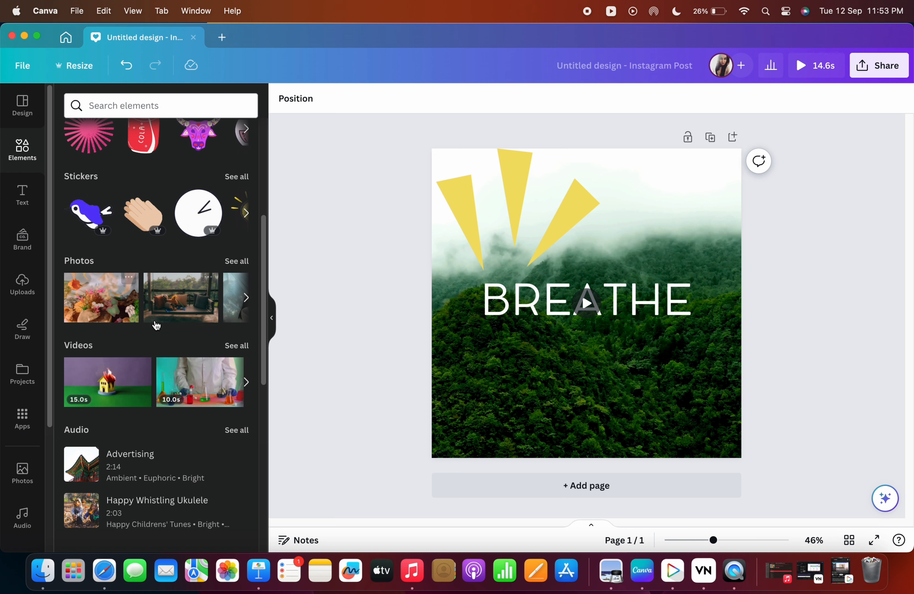
scroll(162, 316, down, 5)
scroll(147, 346, down, 5)
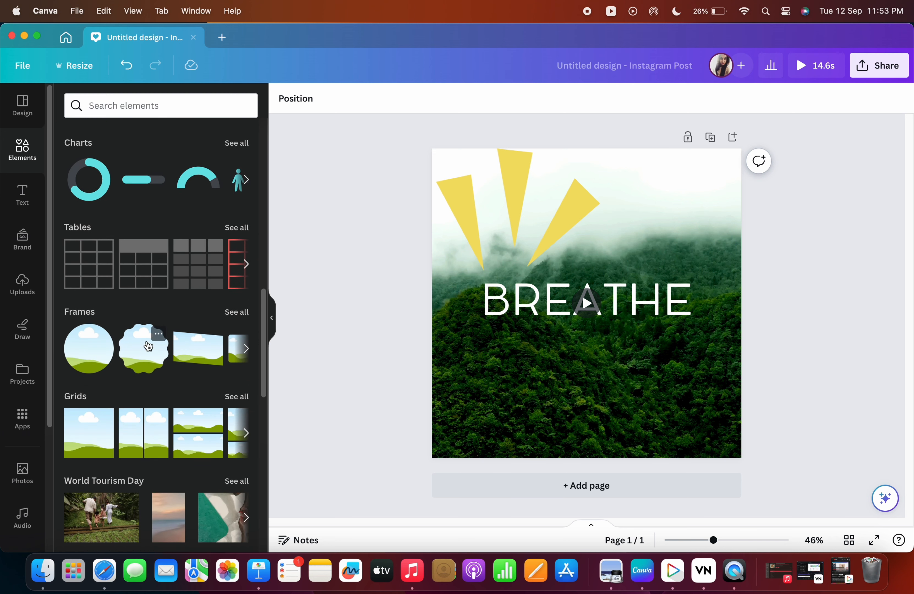
scroll(191, 403, down, 5)
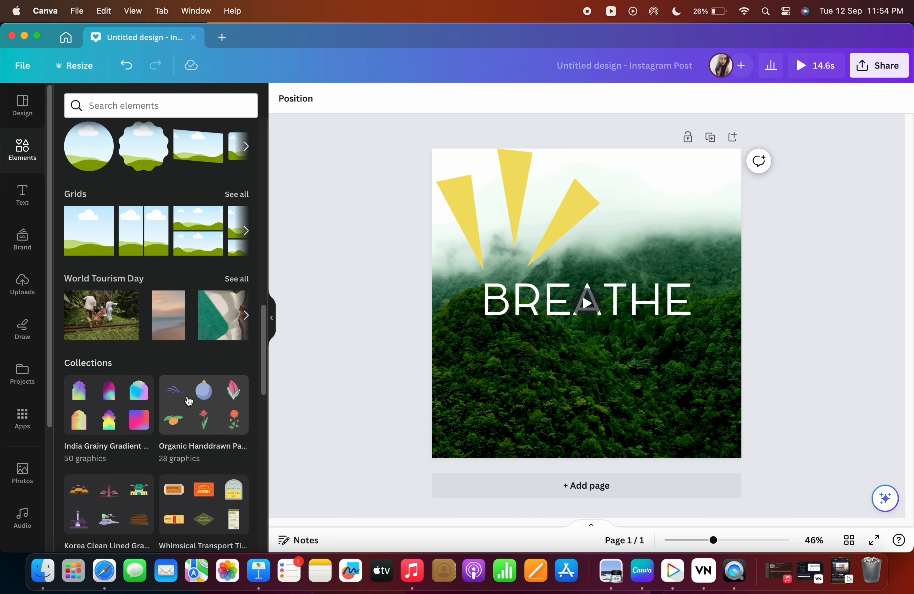
scroll(204, 425, down, 3)
scroll(216, 444, down, 2)
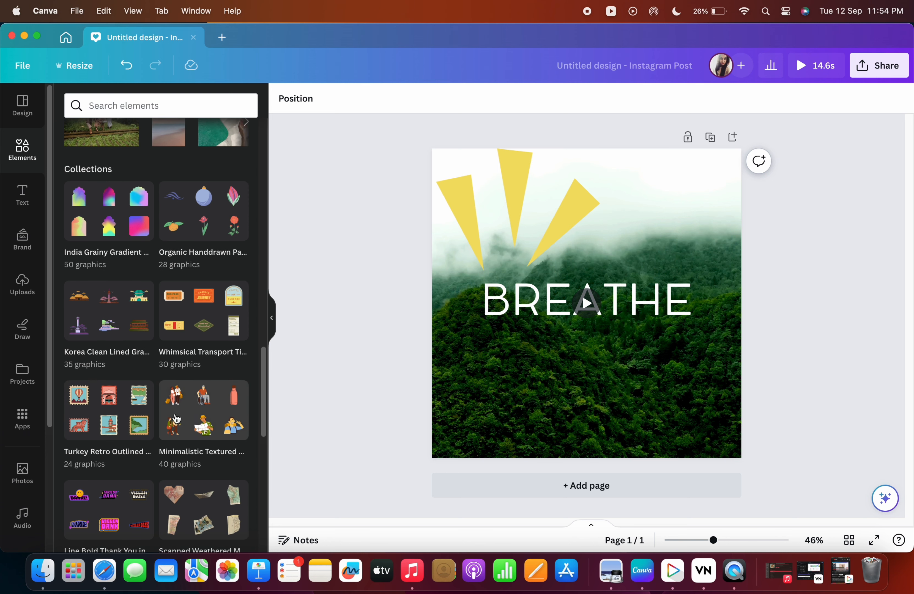
scroll(81, 449, down, 5)
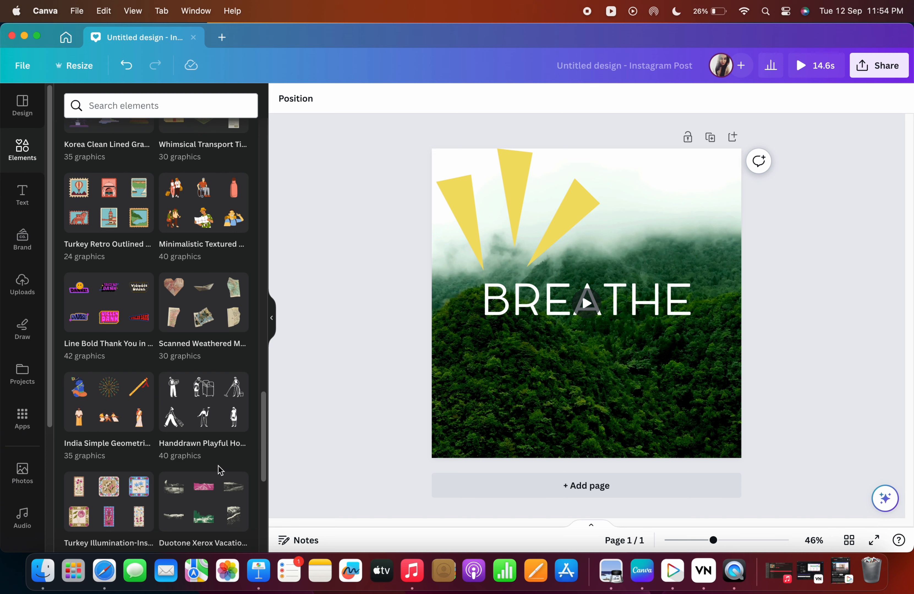
scroll(218, 470, down, 4)
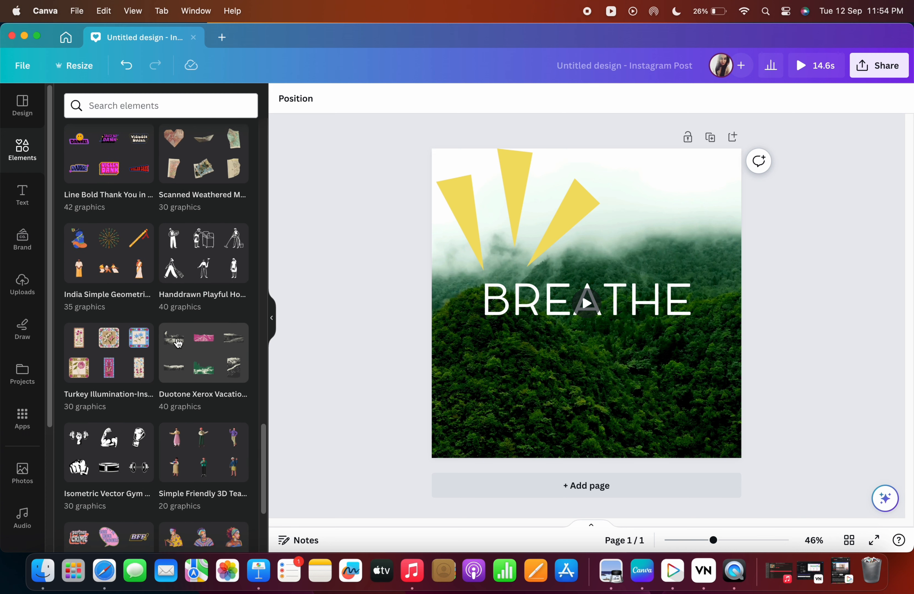
scroll(185, 378, down, 4)
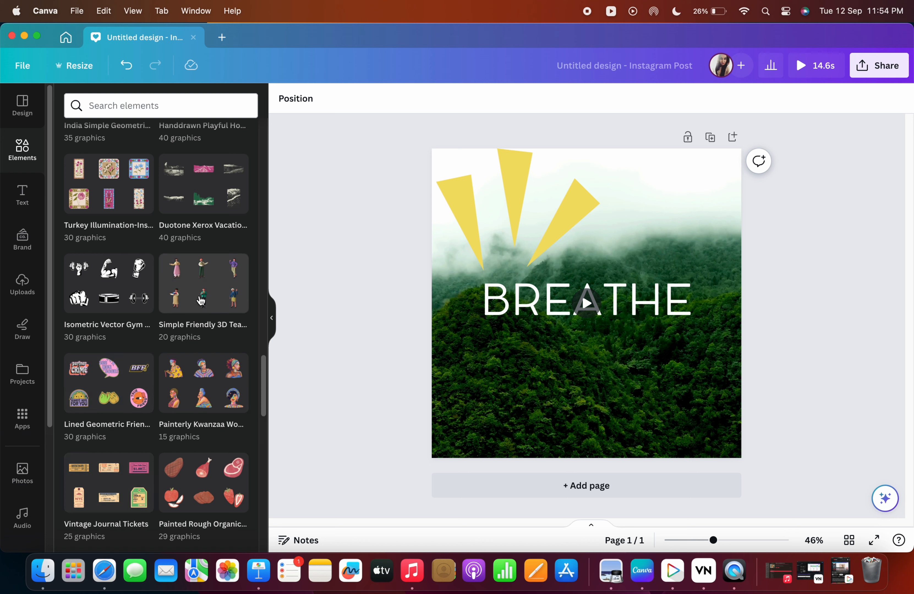
Open the Simple Friendly 3D Teachers collection and add a teacher figure, moving it to the right over the title.
click(201, 301)
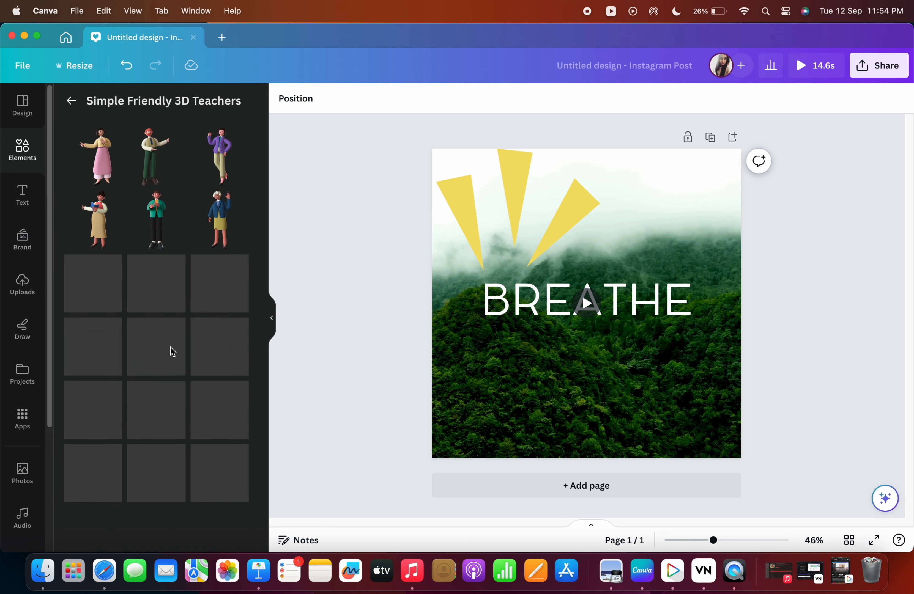
scroll(193, 358, down, 1)
click(161, 333)
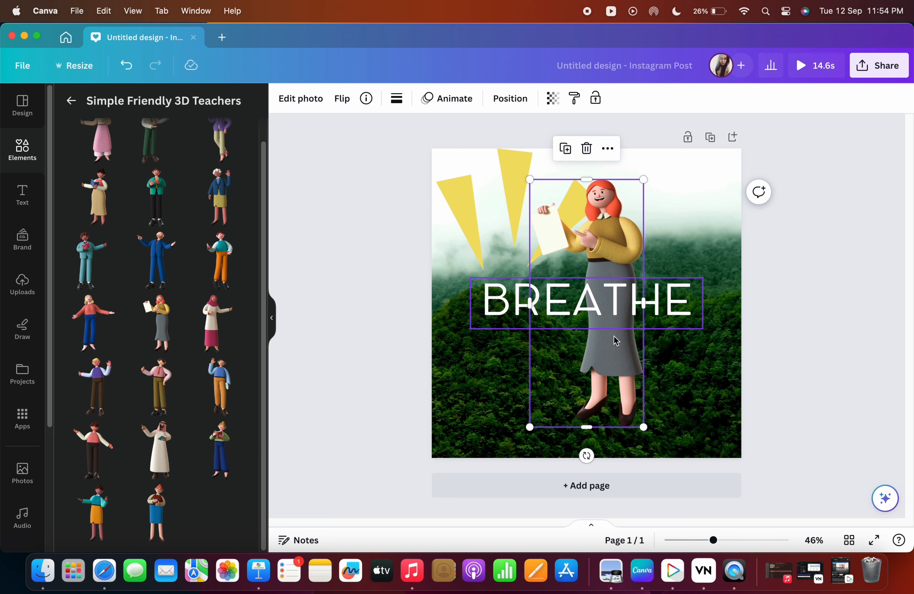
drag(612, 355, 675, 353)
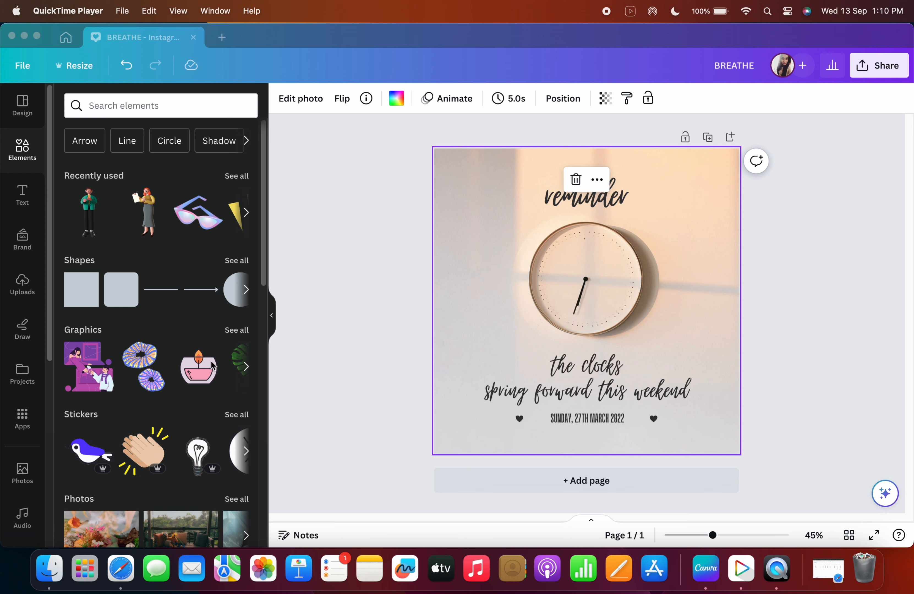
Open the element search field to view recent searches and browse categories.
scroll(175, 292, down, 2)
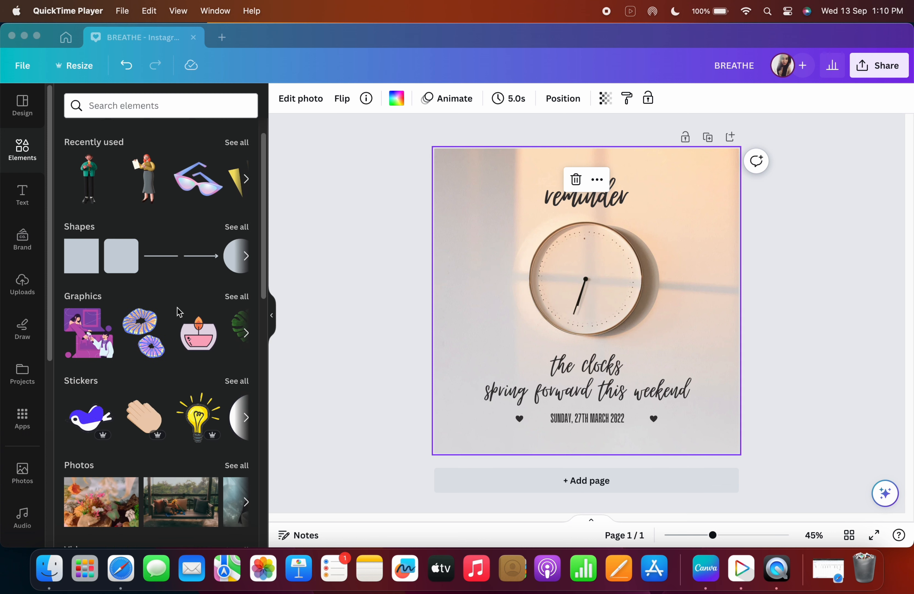
scroll(125, 147, up, 2)
click(125, 107)
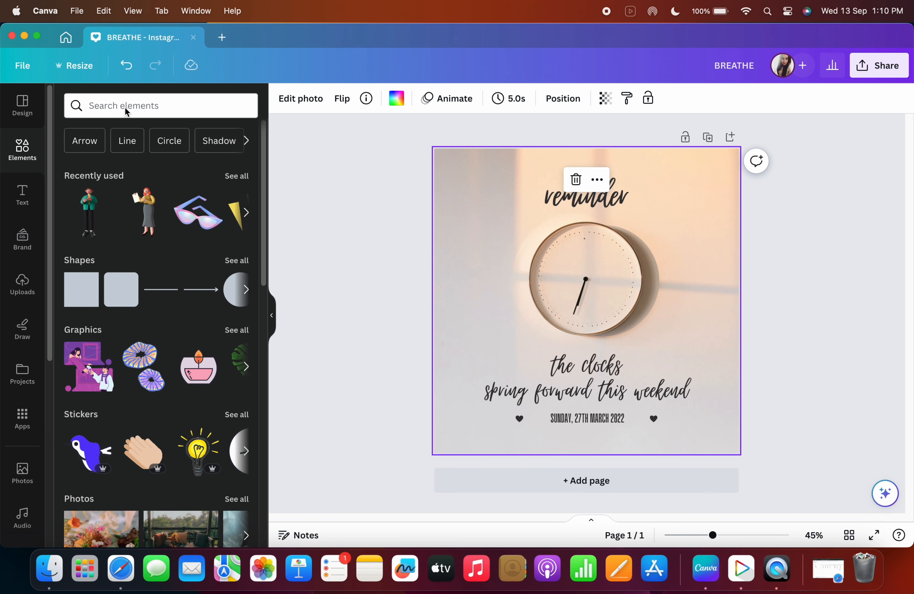
click(172, 109)
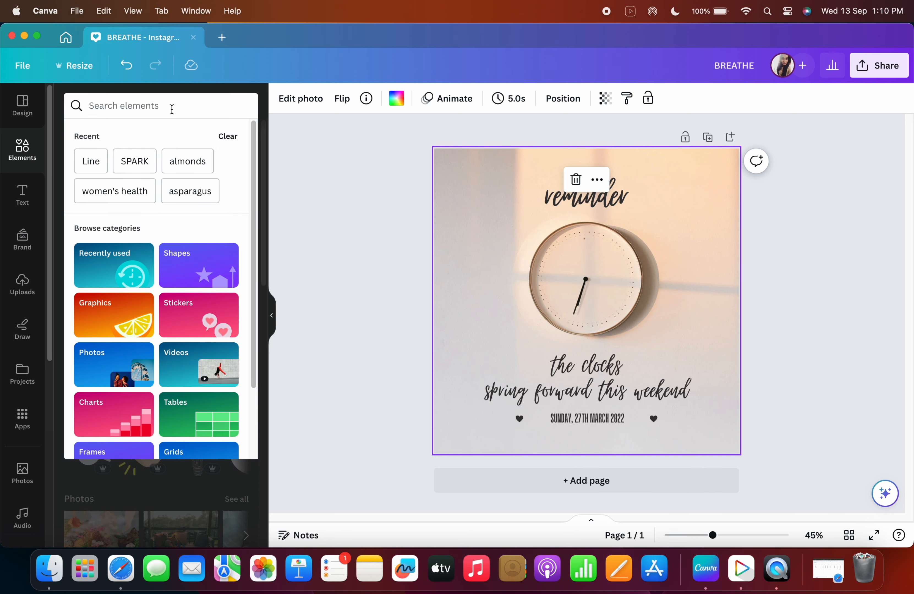
Search the elements for flower and add the pink floral bouquet graphic to the design.
text(flow)
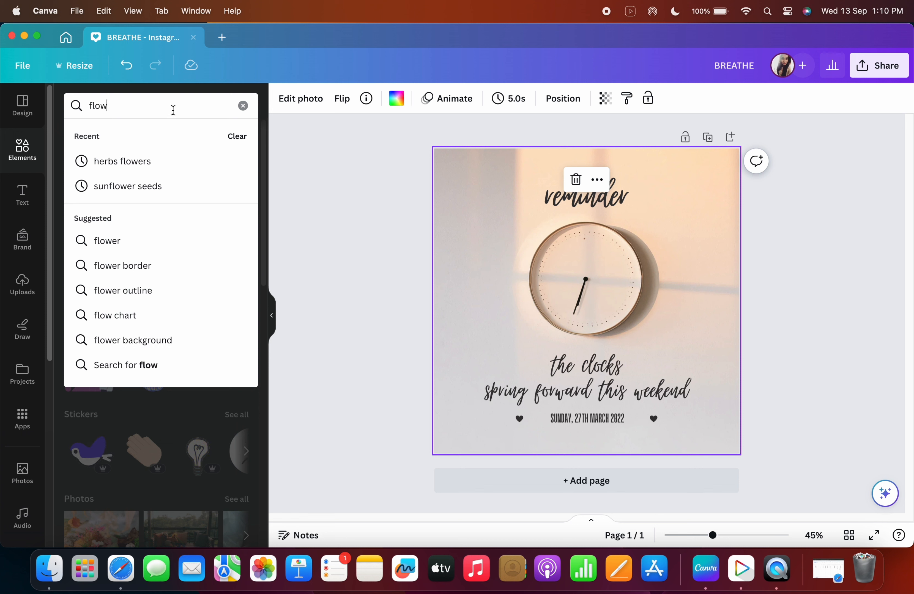
text(er)
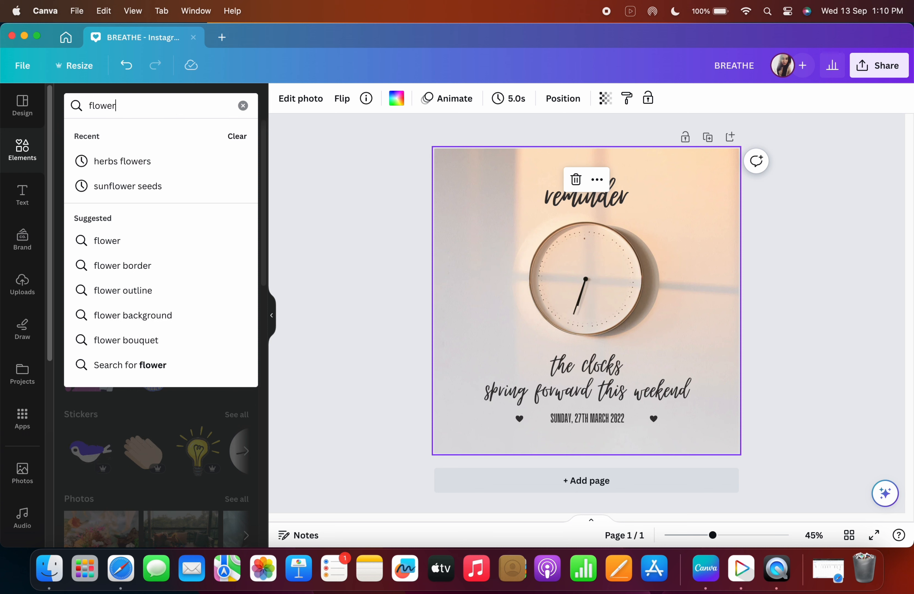
key(Return)
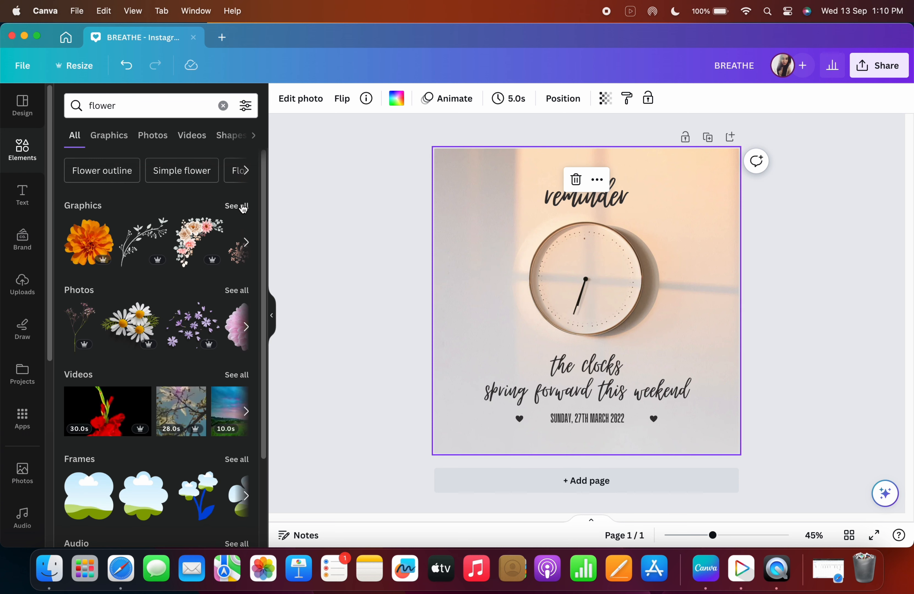
scroll(149, 247, down, 1)
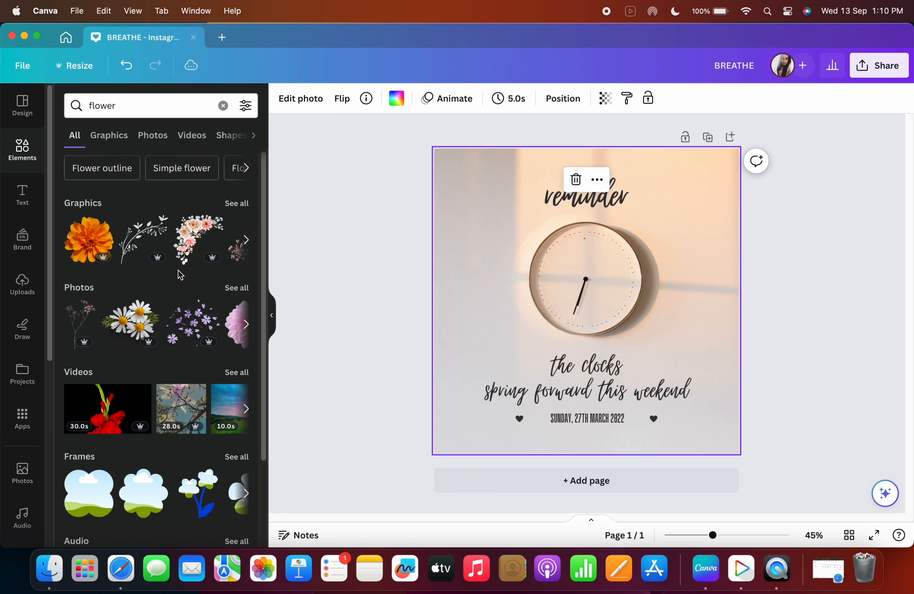
scroll(128, 271, down, 2)
scroll(162, 285, down, 1)
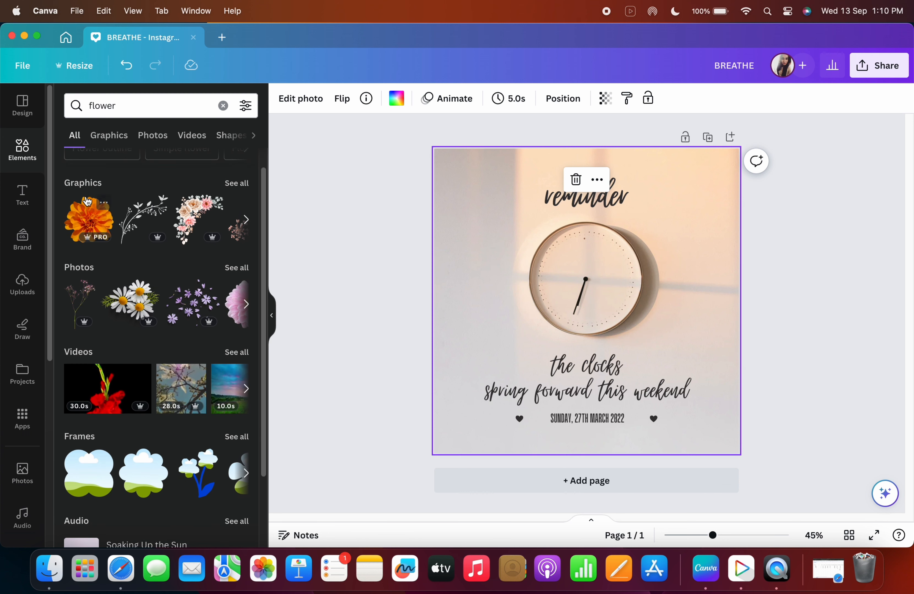
click(193, 226)
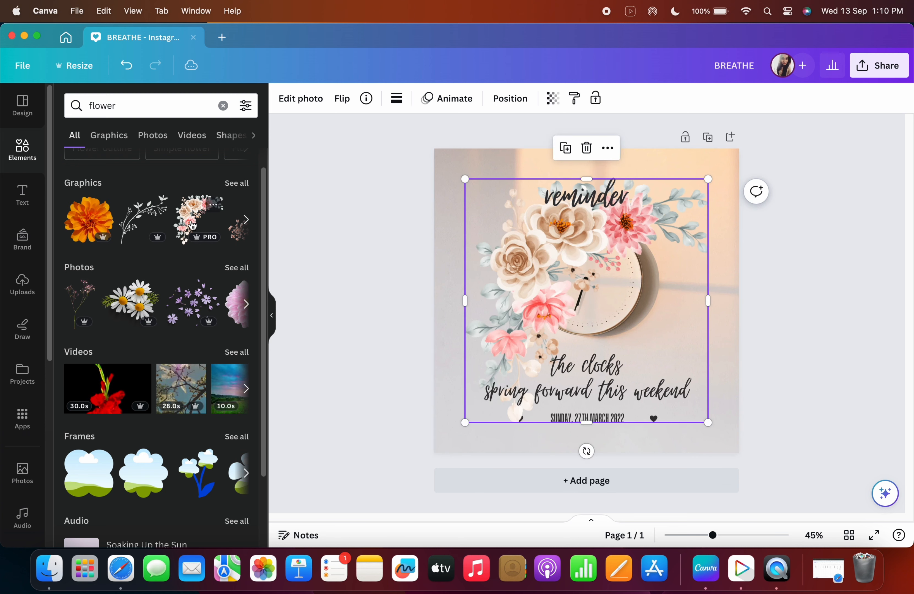
Add the orange marigold graphic, shrink it, and move it toward the lower right of the design.
click(90, 220)
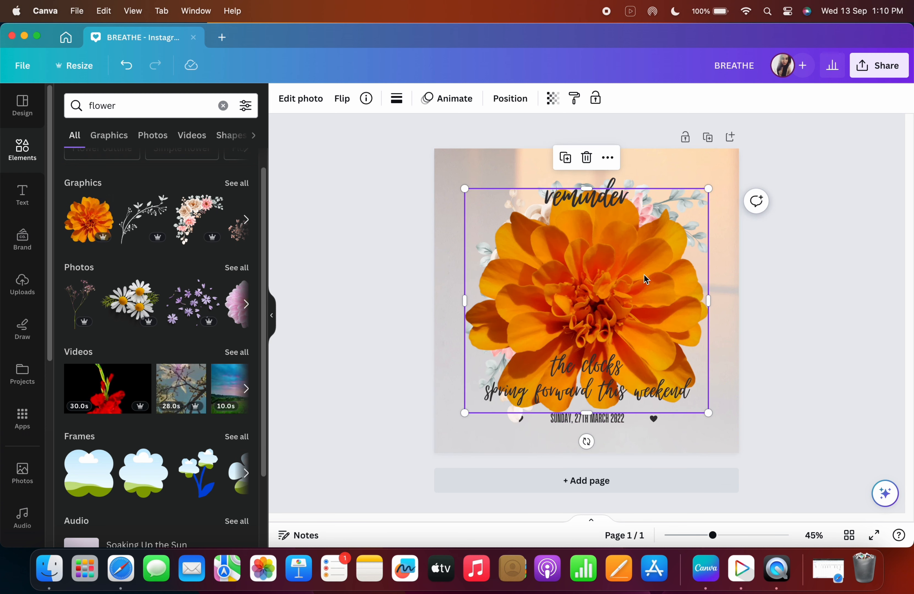
drag(708, 189, 628, 269)
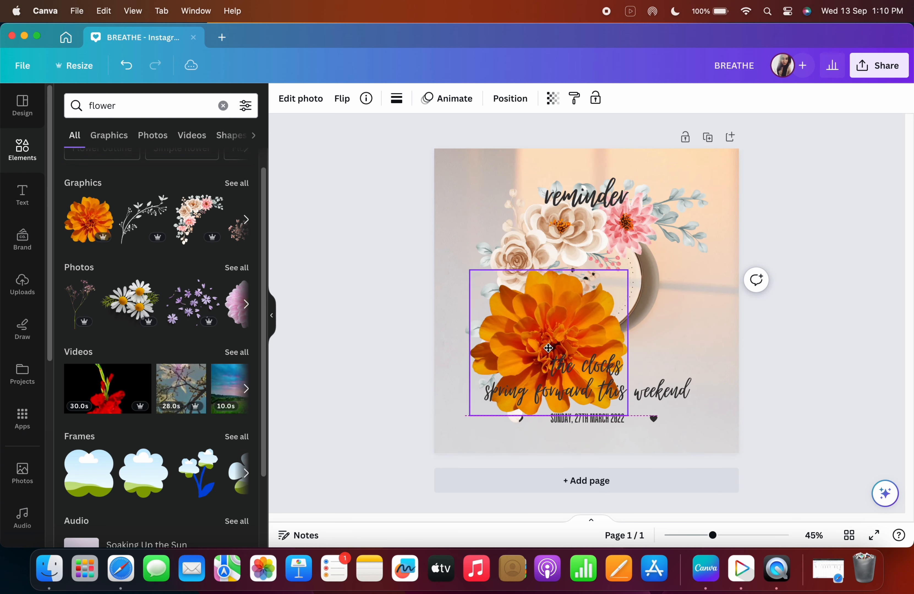
drag(547, 349, 692, 324)
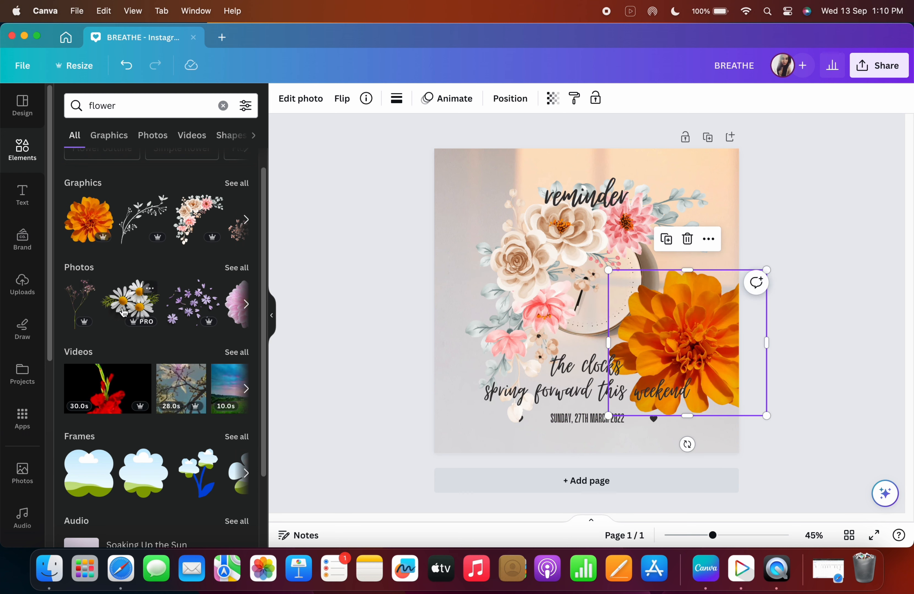
Browse the full set of flower graphics in the search results.
scroll(147, 367, down, 3)
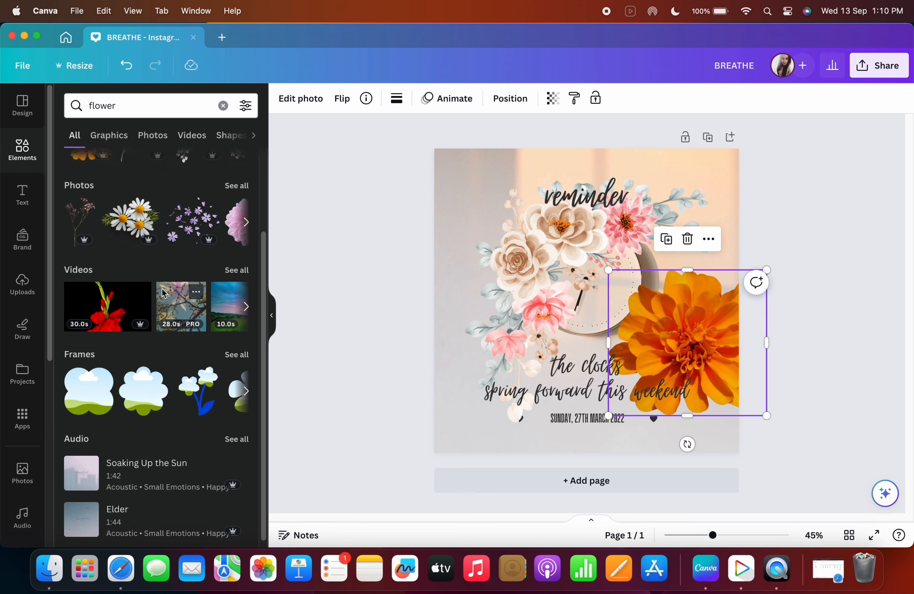
scroll(211, 290, up, 4)
click(246, 234)
click(246, 236)
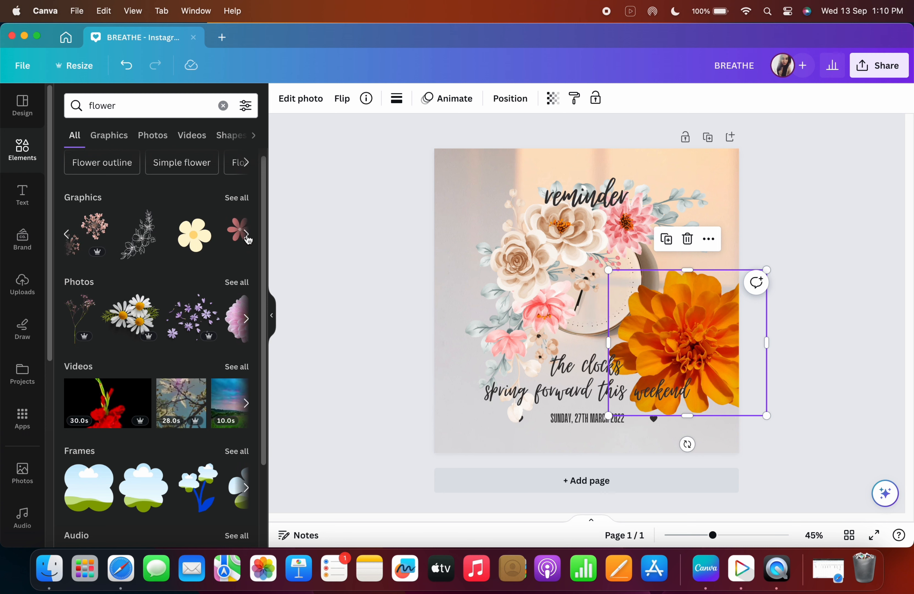
click(237, 201)
scroll(208, 347, down, 5)
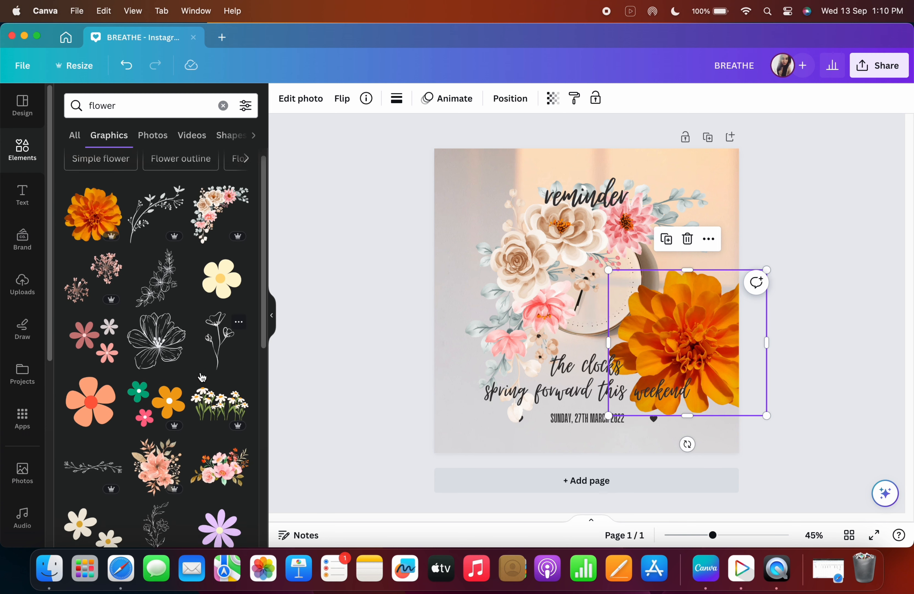
scroll(209, 386, down, 3)
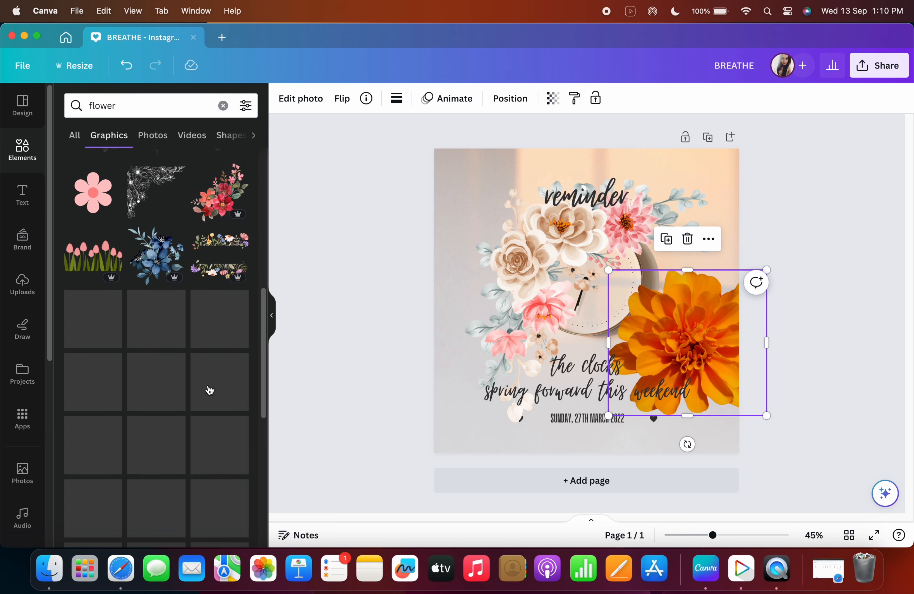
scroll(210, 390, down, 2)
scroll(215, 420, down, 2)
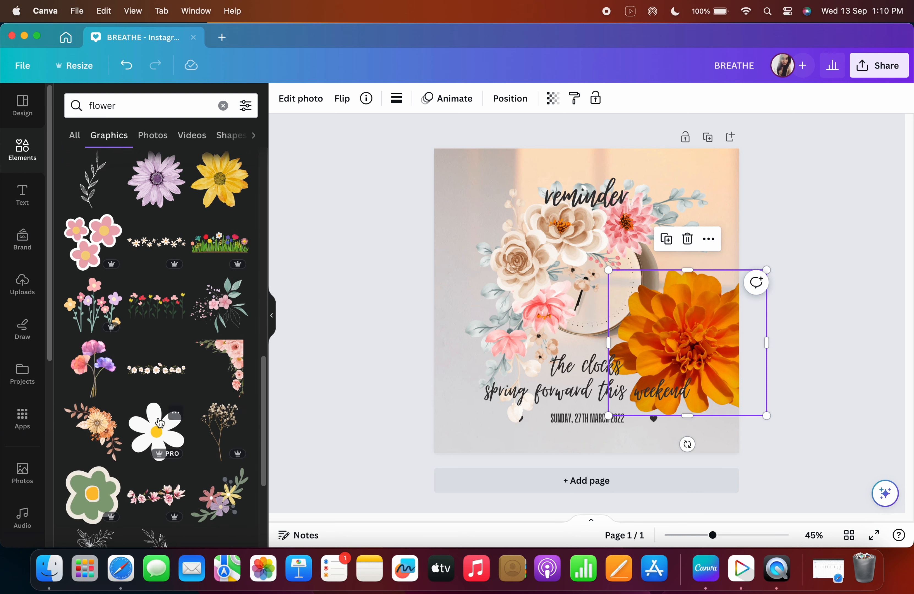
Reposition the floral bouquet toward the upper left and move the marigold lower in the design.
drag(575, 268, 536, 236)
drag(700, 322, 691, 360)
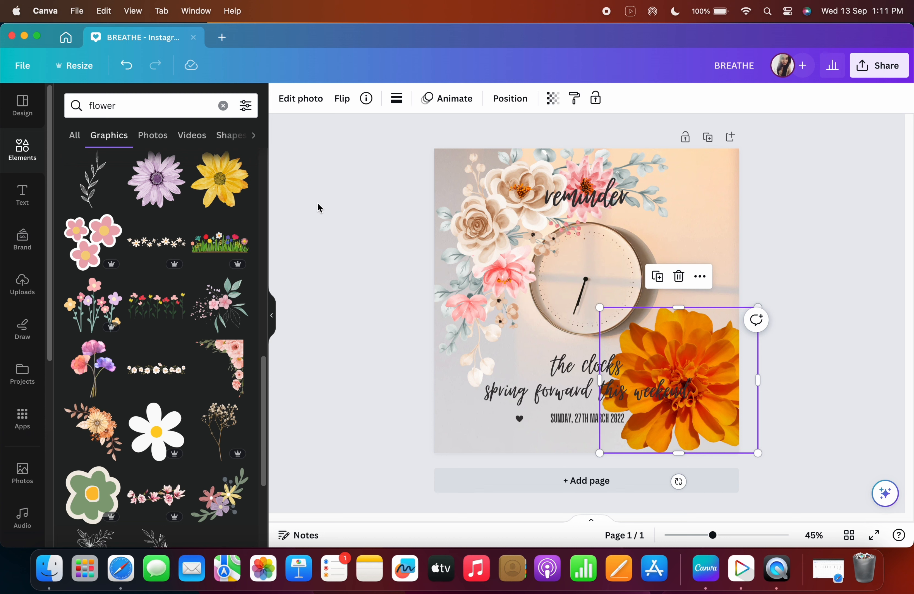
Add a wildflower row graphic and open all of its Magic Recommendations.
click(168, 311)
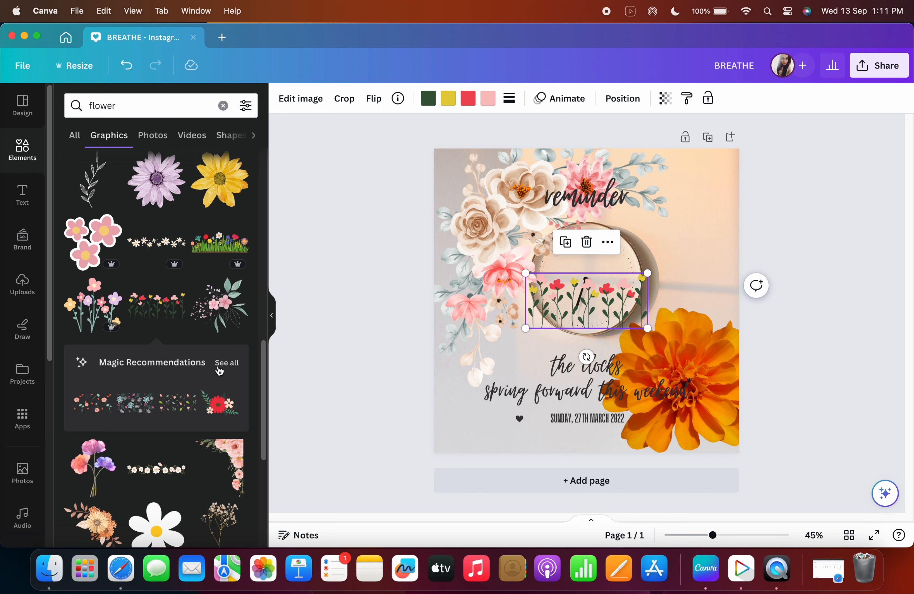
click(227, 363)
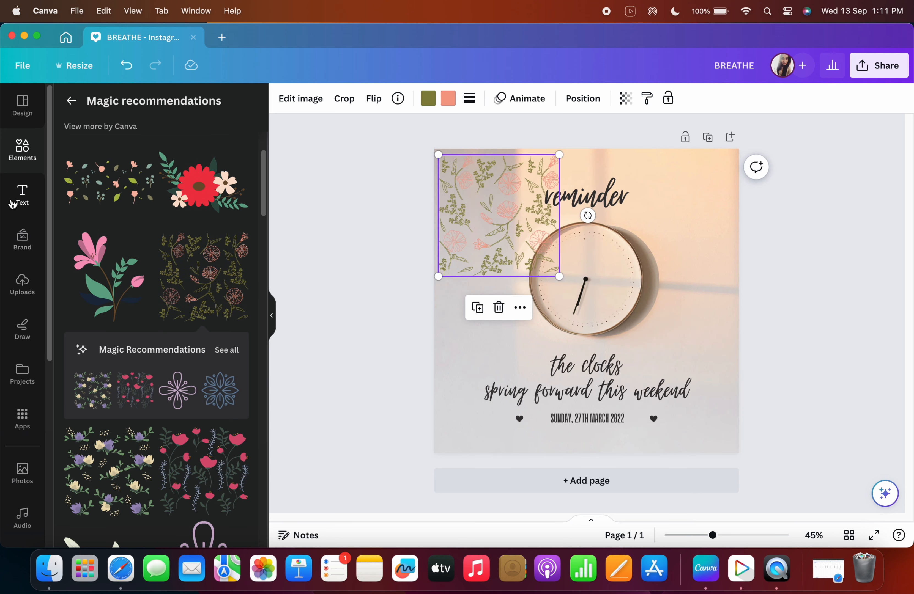
Delete the reminder, the clocks, and date text boxes from the design.
click(19, 205)
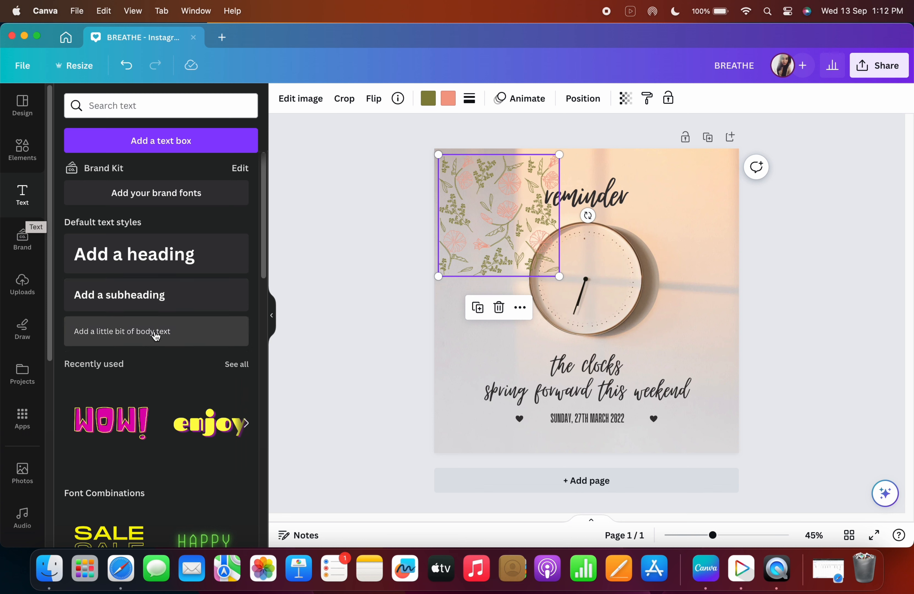
scroll(183, 363, down, 2)
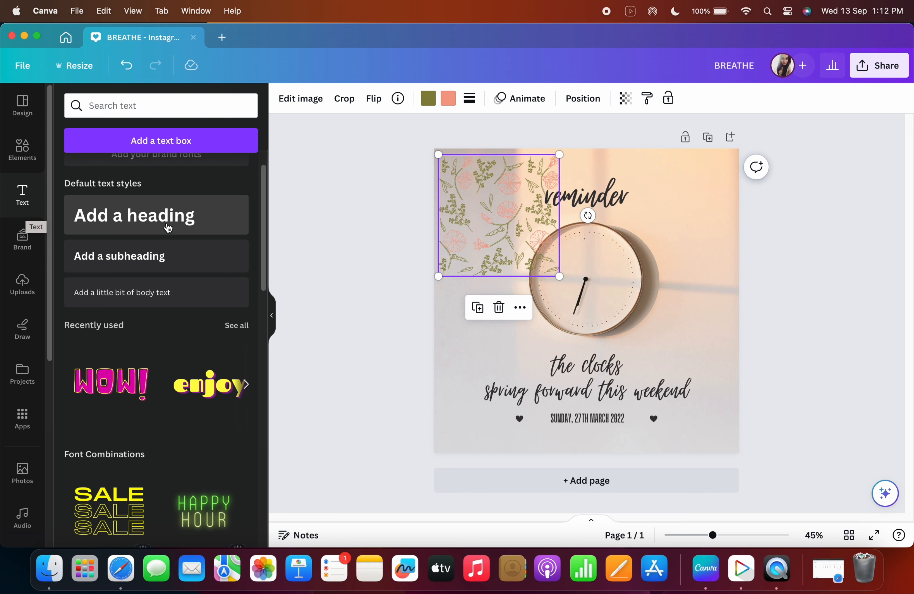
click(590, 195)
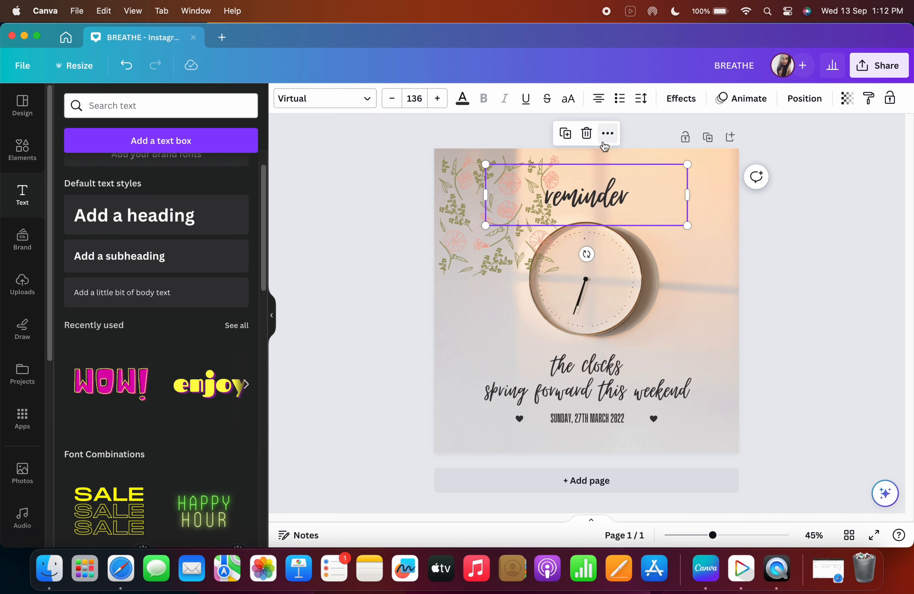
click(586, 134)
click(603, 380)
click(586, 314)
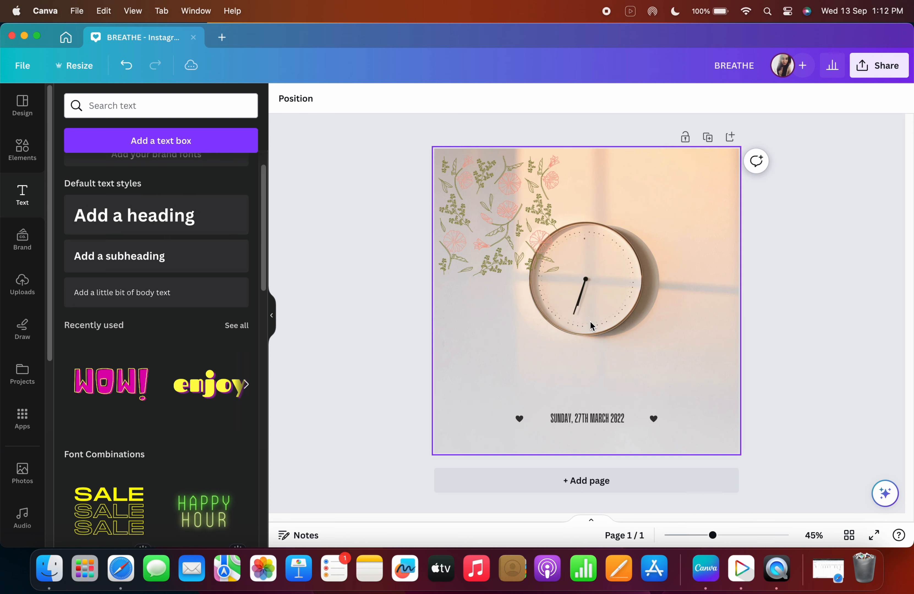
click(598, 416)
click(585, 380)
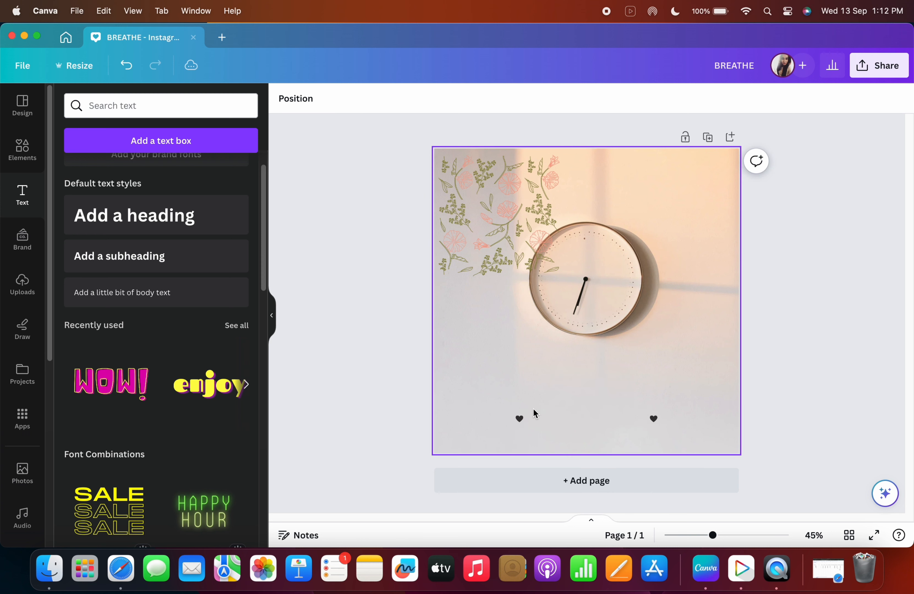
Add a heading and a subheading, placing them in the lower half below the clock.
click(166, 230)
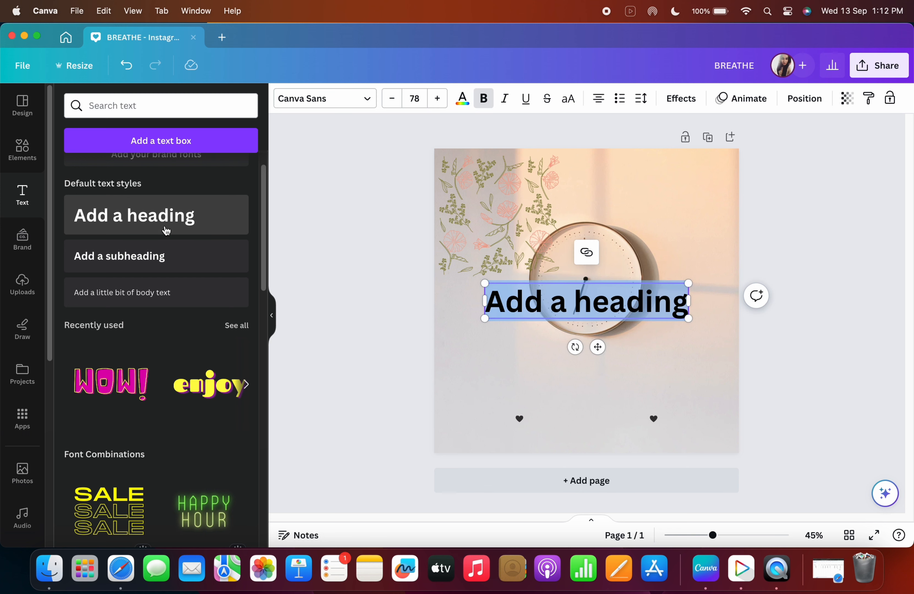
click(151, 264)
click(625, 334)
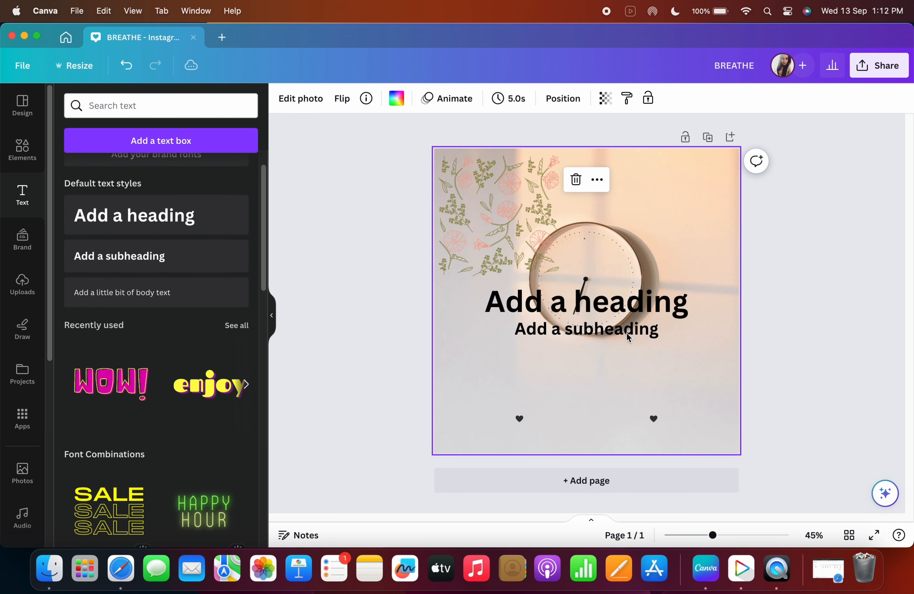
drag(601, 305, 621, 382)
click(615, 292)
drag(614, 291, 615, 349)
Try the Archivo Black font on the heading and undo the font change.
click(355, 101)
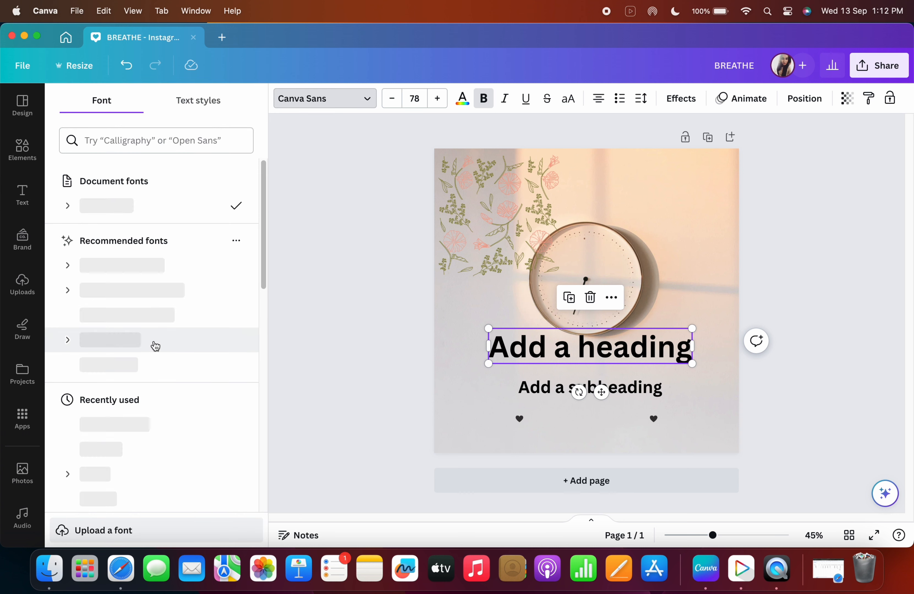
scroll(155, 346, down, 5)
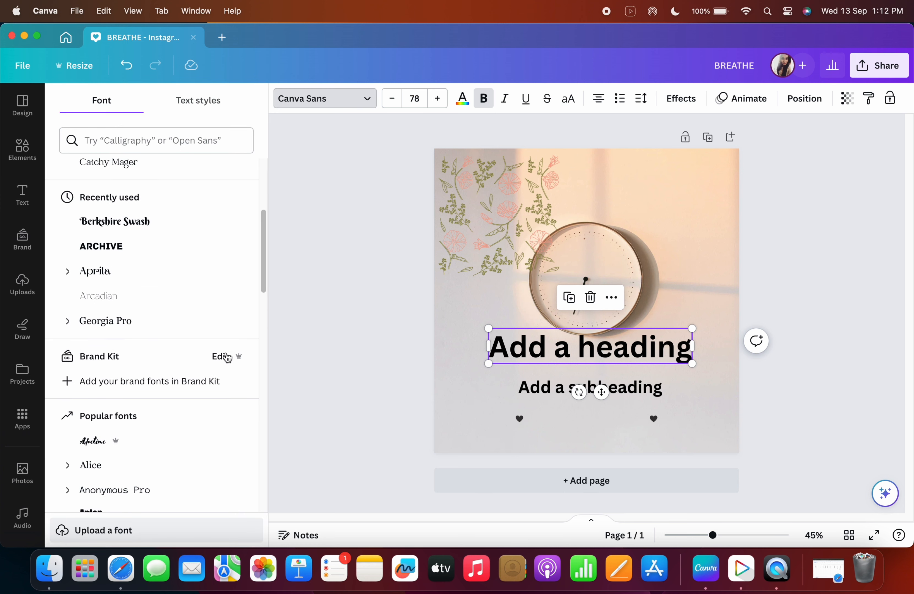
scroll(147, 343, down, 3)
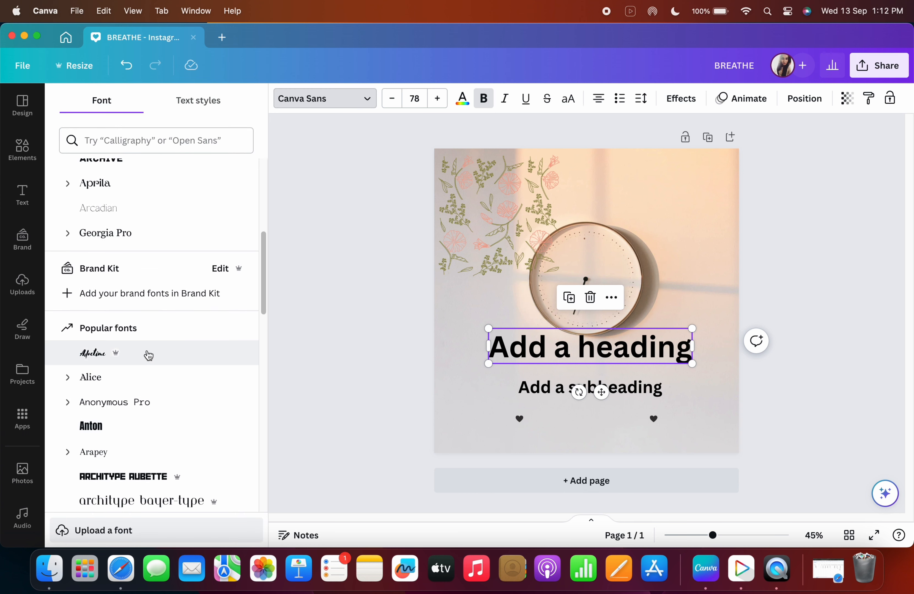
scroll(144, 357, down, 3)
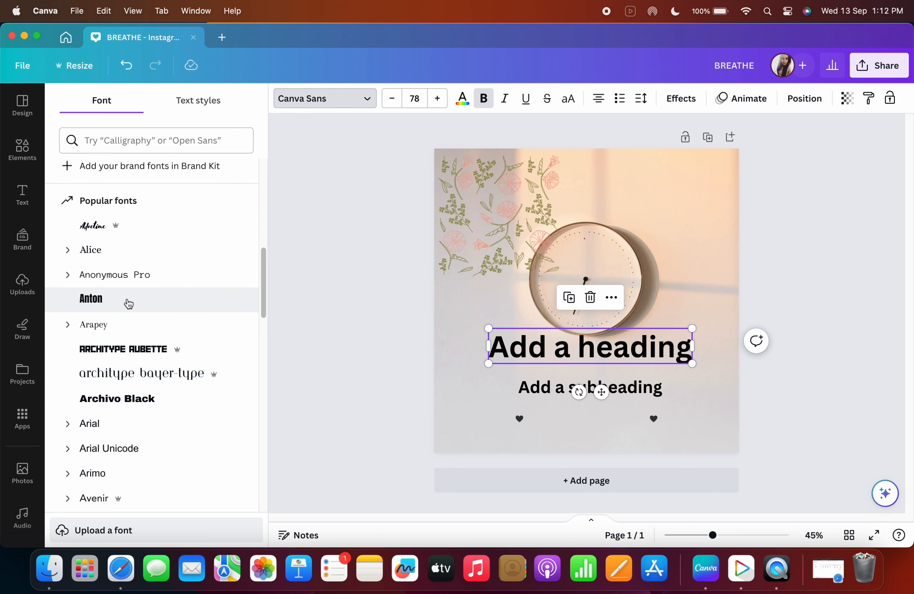
scroll(144, 324, down, 2)
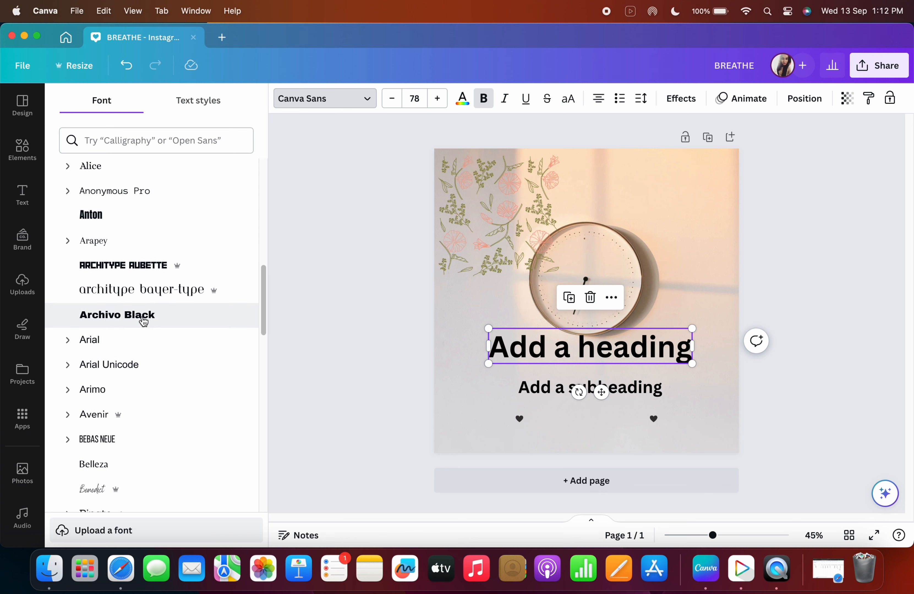
click(143, 320)
scroll(159, 343, down, 7)
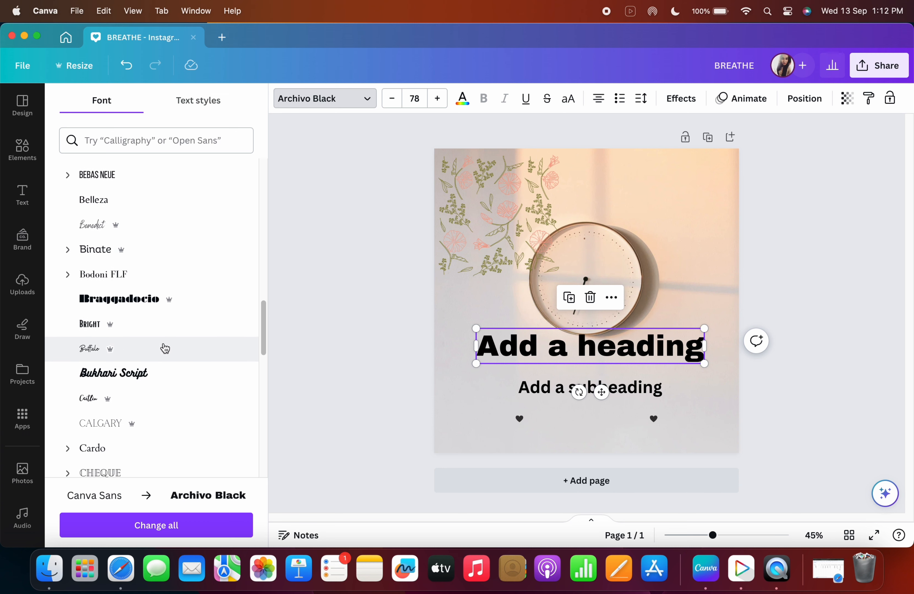
scroll(165, 348, down, 5)
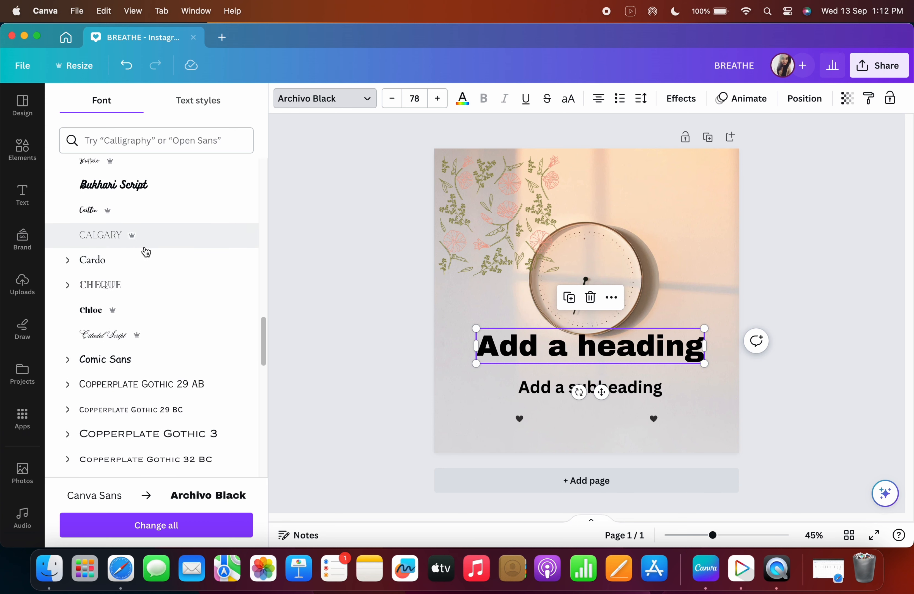
scroll(169, 310, down, 6)
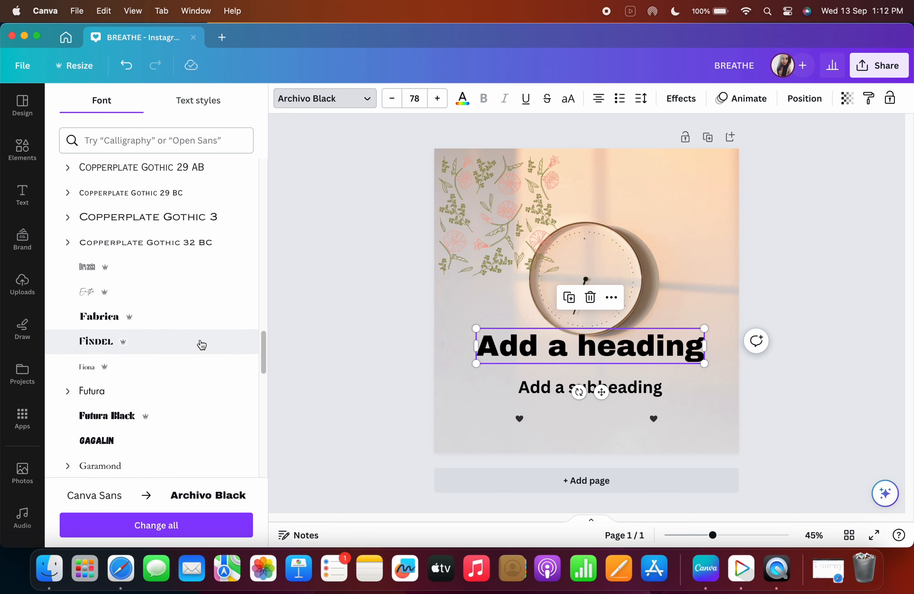
click(126, 66)
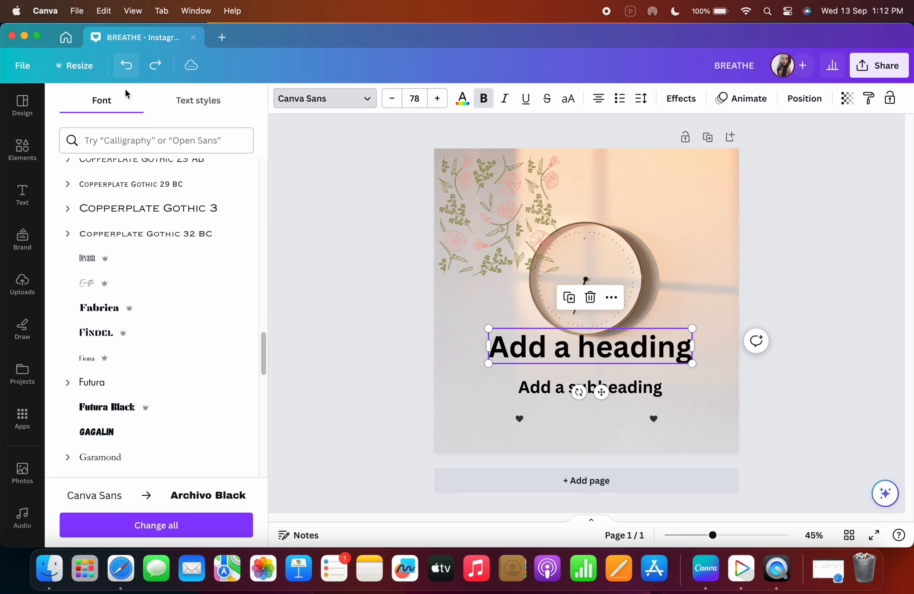
Add the HAPPY HOUR neon font combination from the Text panel to the design.
click(292, 178)
scroll(169, 340, down, 3)
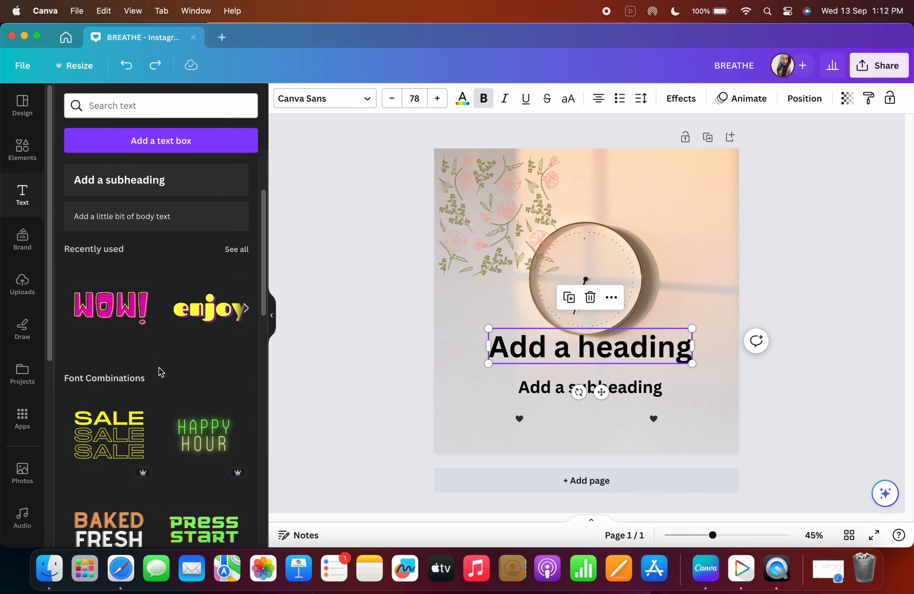
click(205, 428)
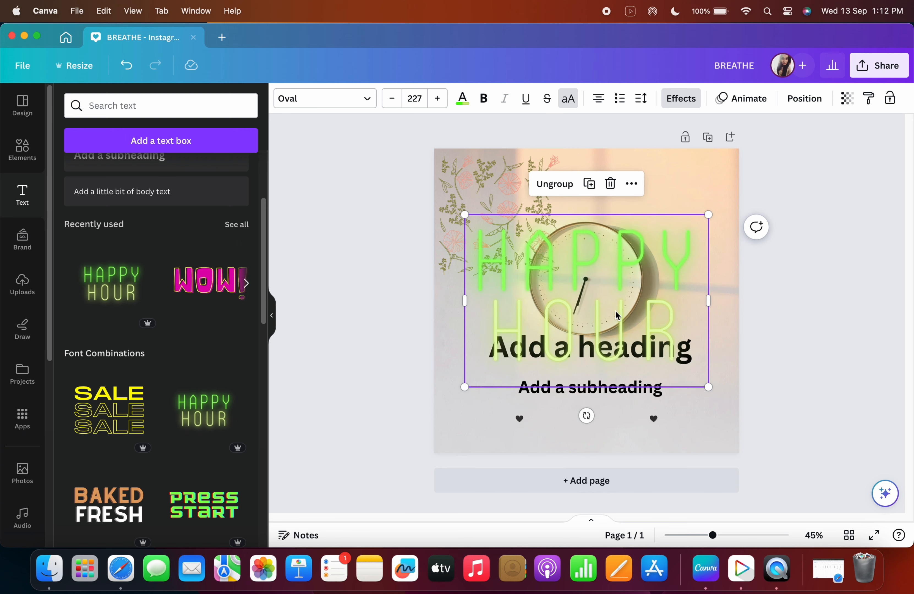
Delete the HAPPY HOUR combination from the design and scroll the font combinations.
click(613, 143)
scroll(140, 365, down, 8)
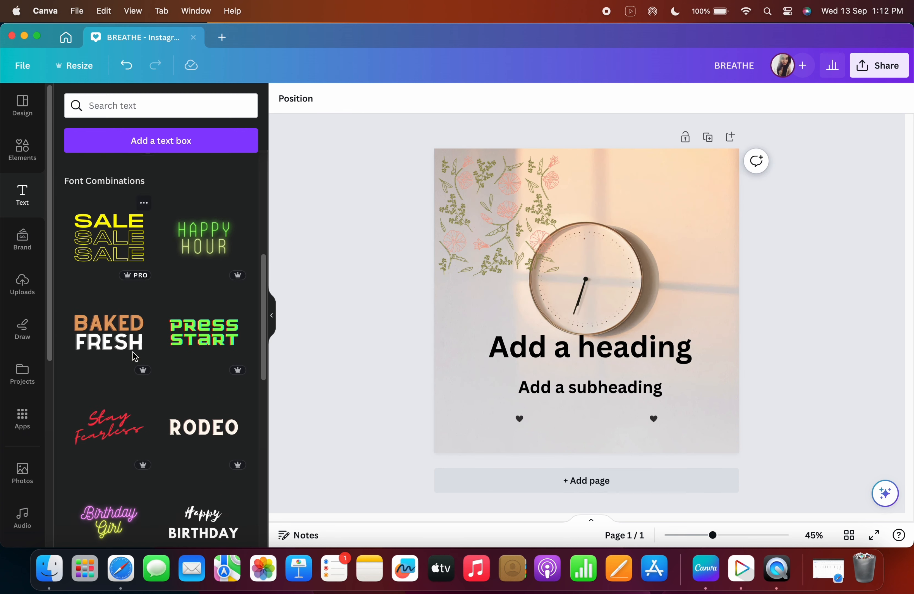
Add the Happy Birthday font combination and move it to the upper right of the design.
scroll(191, 434, down, 3)
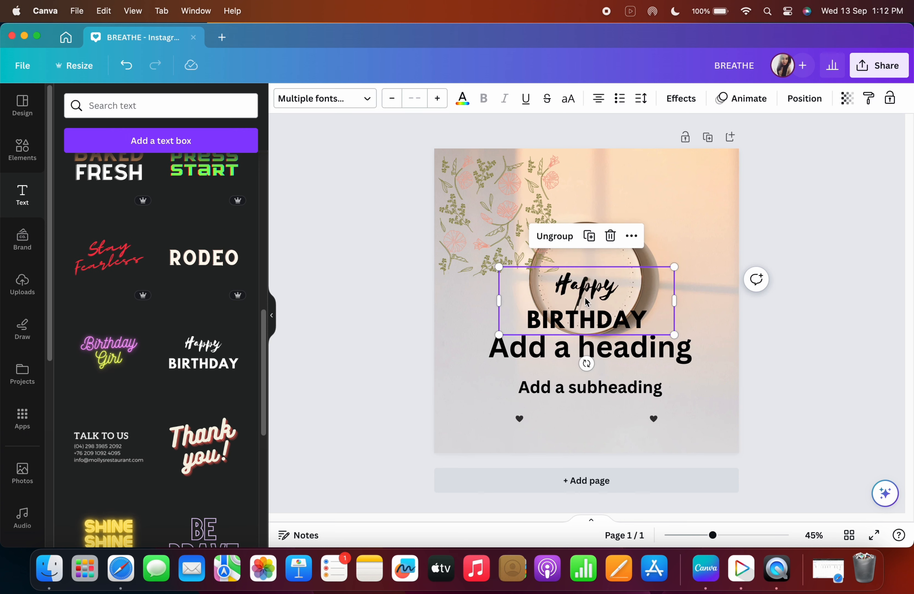
drag(585, 301, 635, 194)
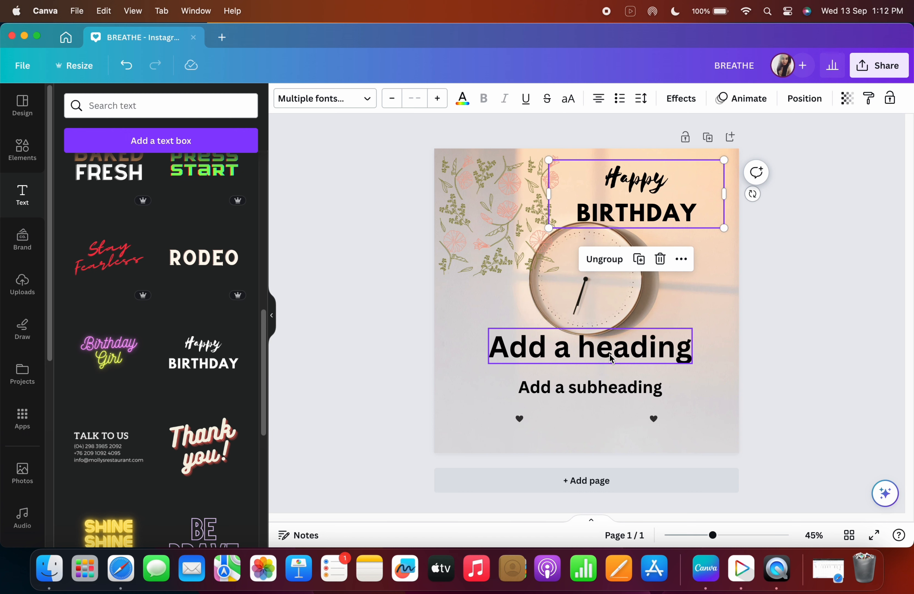
Delete the heading and subheading text boxes below the clock.
click(597, 359)
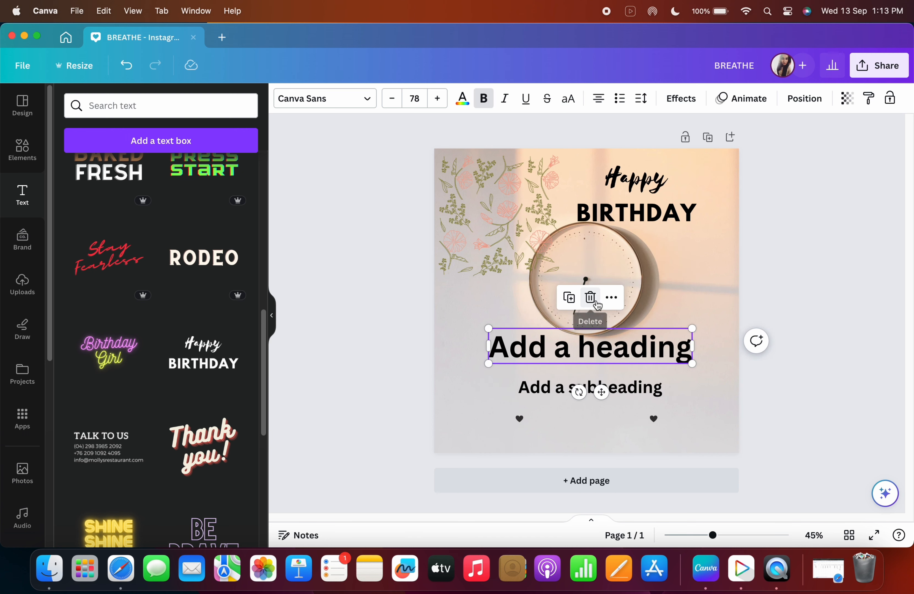
click(591, 299)
click(593, 386)
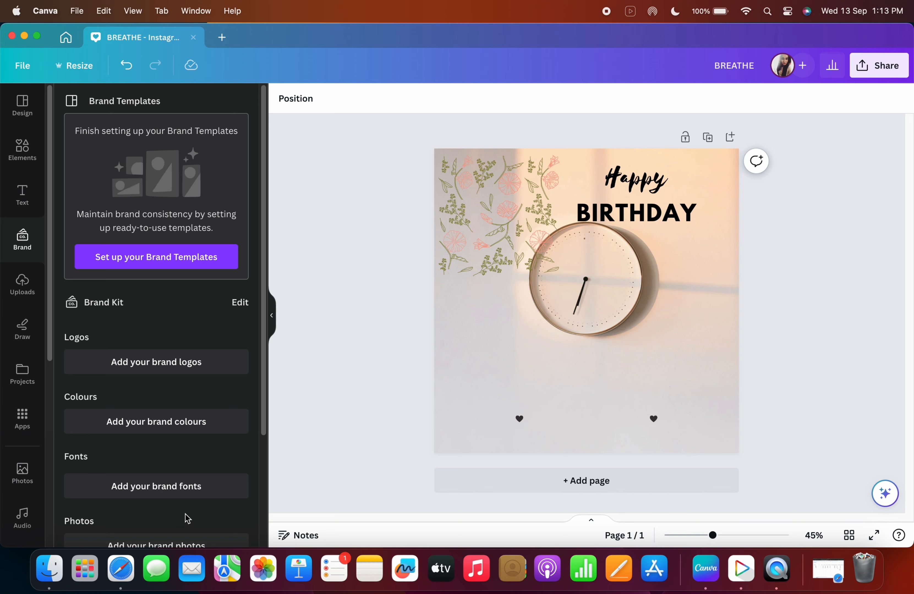
Move the Happy Birthday combination down into the lower half where the headings were.
click(27, 207)
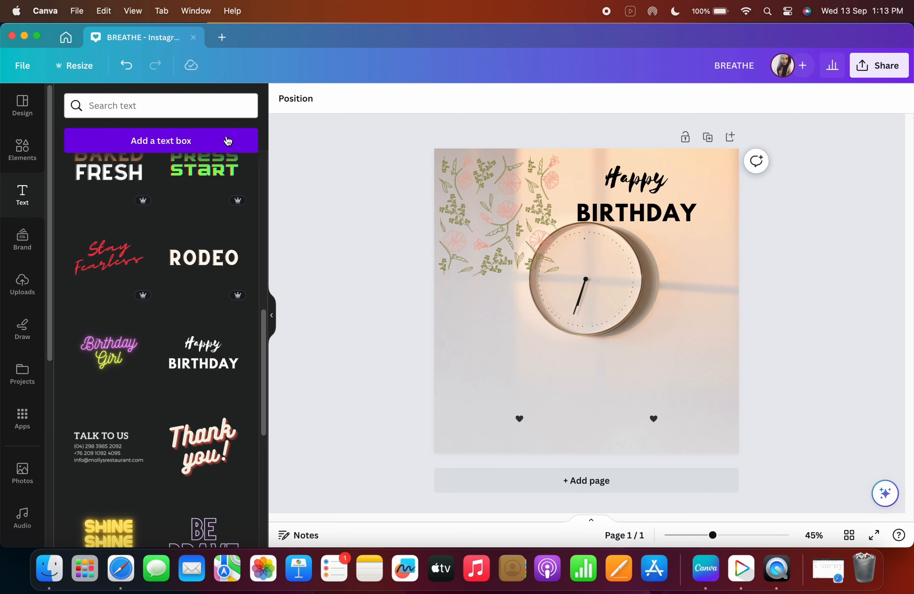
click(641, 210)
drag(642, 210, 585, 384)
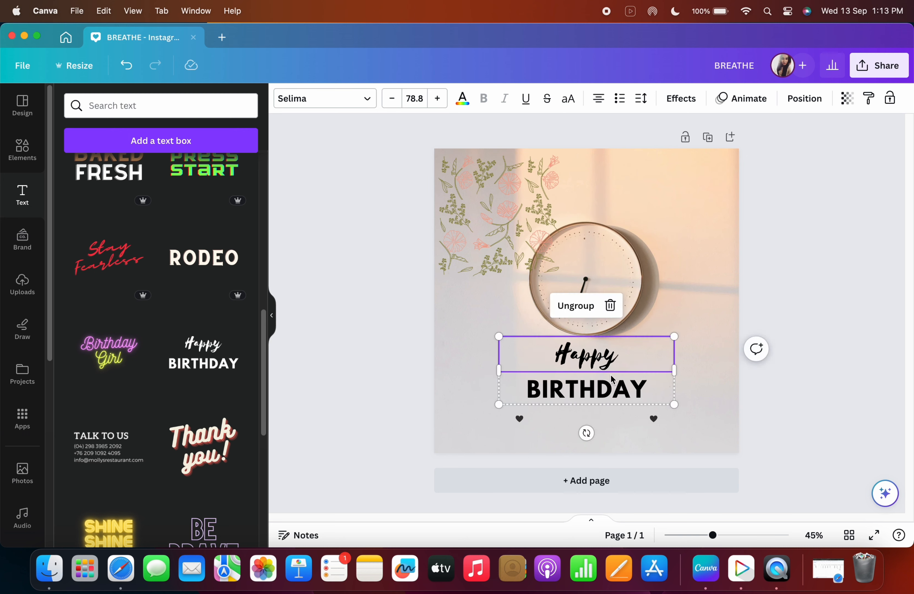
Open the font list for the Happy text and close it again.
click(342, 107)
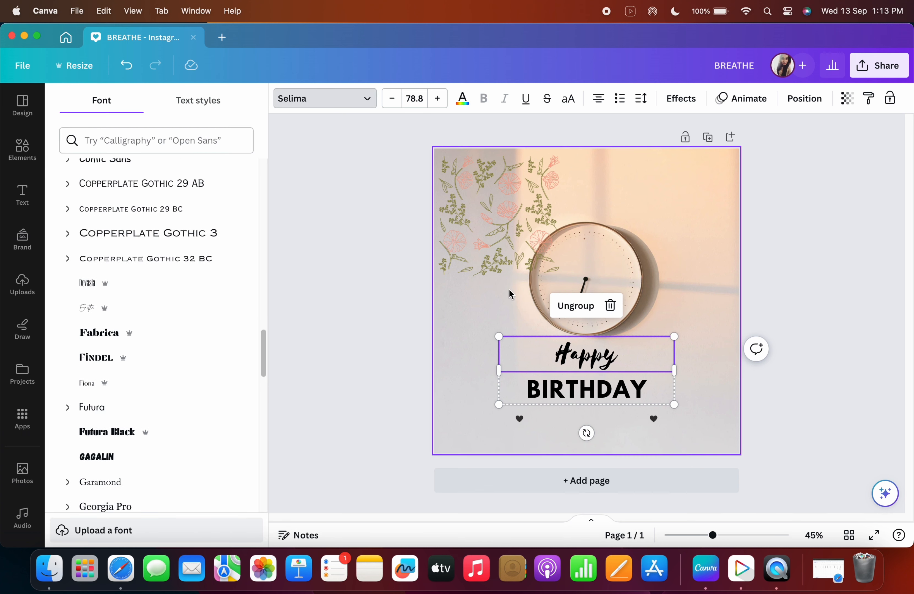
click(573, 365)
click(481, 320)
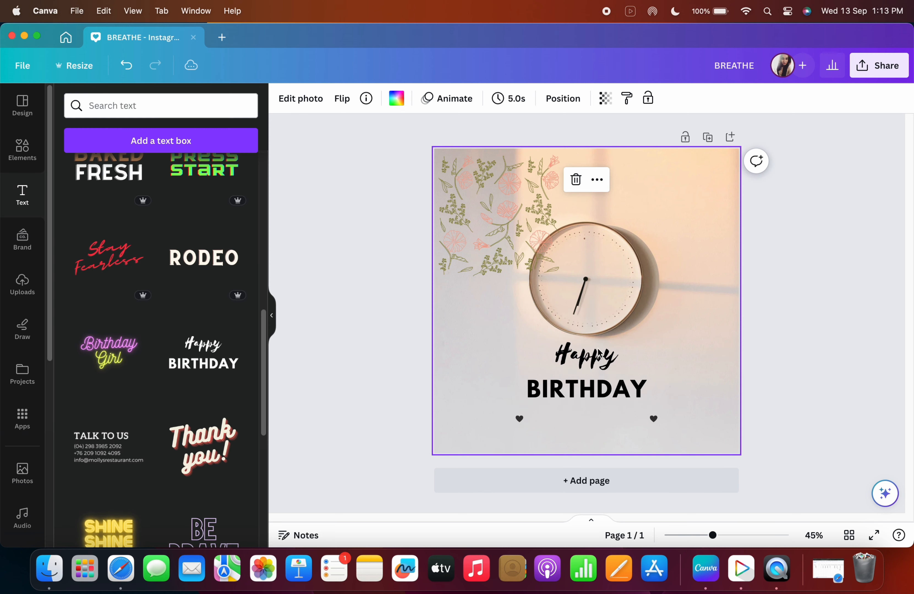
Widen the Happy Birthday group to span most of the design's width.
click(607, 367)
drag(676, 372, 701, 369)
drag(498, 337, 469, 326)
drag(629, 374, 631, 382)
click(632, 382)
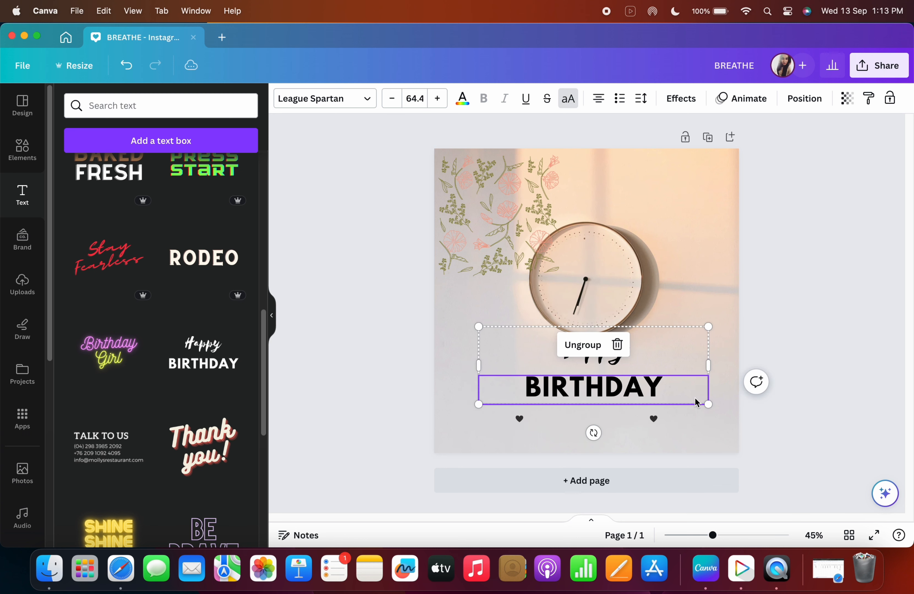
Colour the BIRTHDAY text pink #f49f8a from the document colours.
double_click(648, 397)
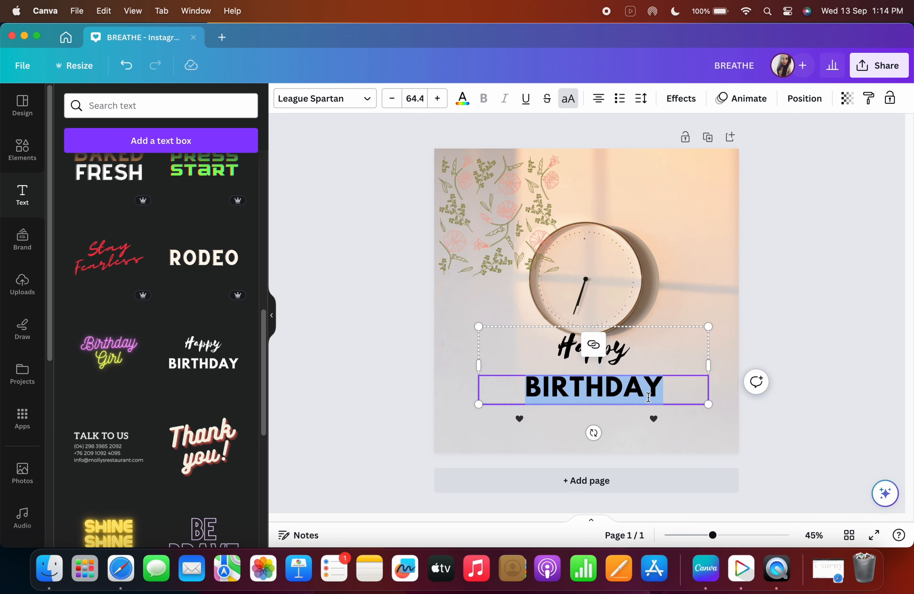
click(462, 100)
click(206, 174)
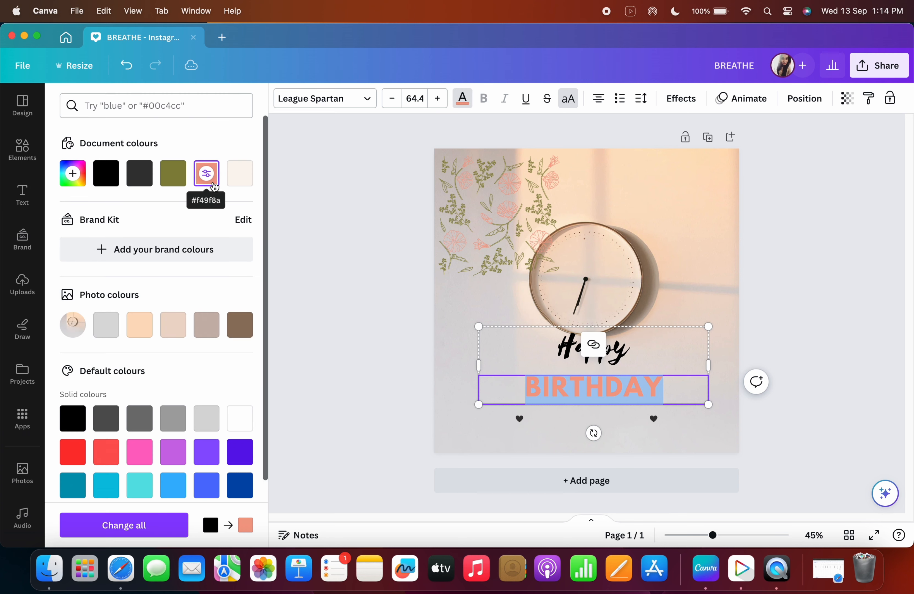
Colour the Happy text olive #88853f from the document colours.
click(616, 357)
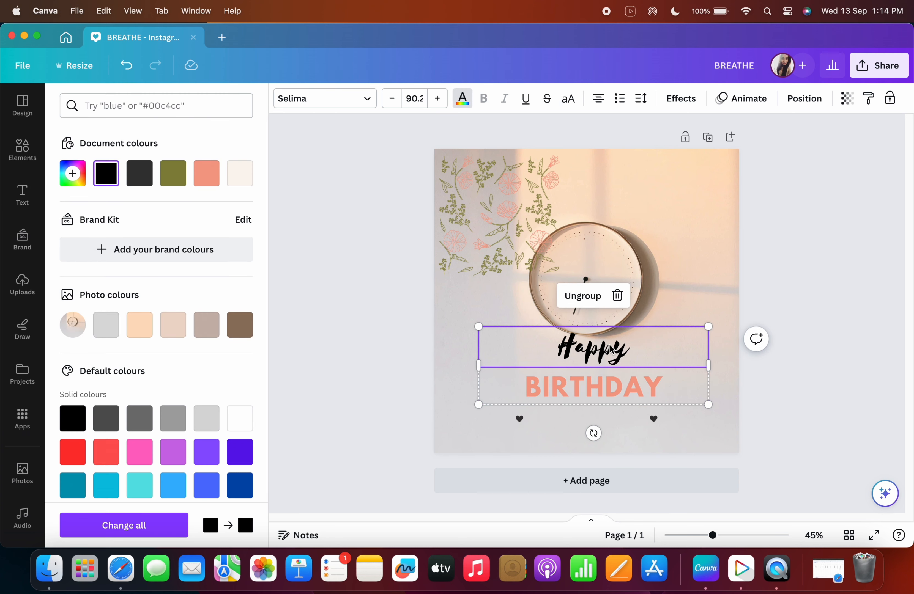
click(467, 107)
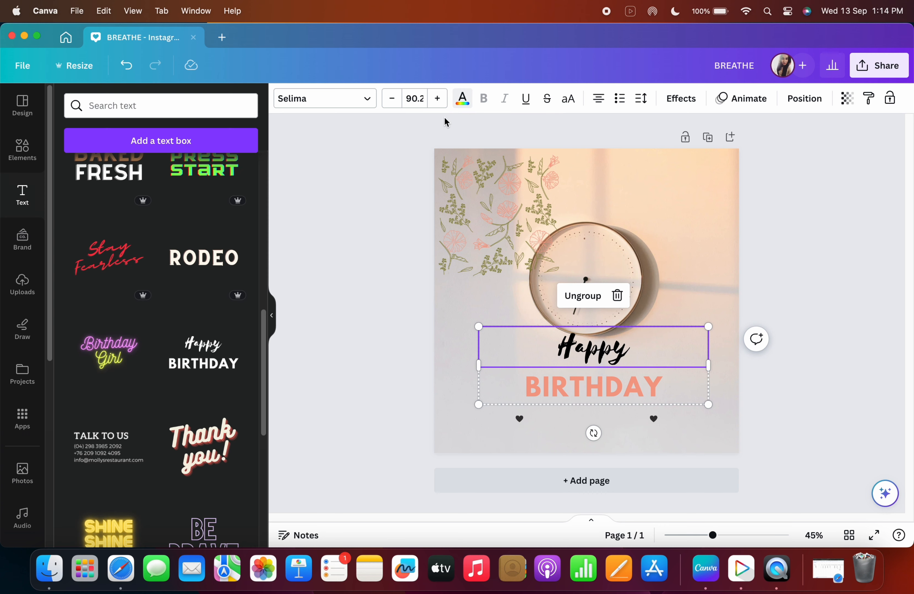
click(468, 109)
click(173, 174)
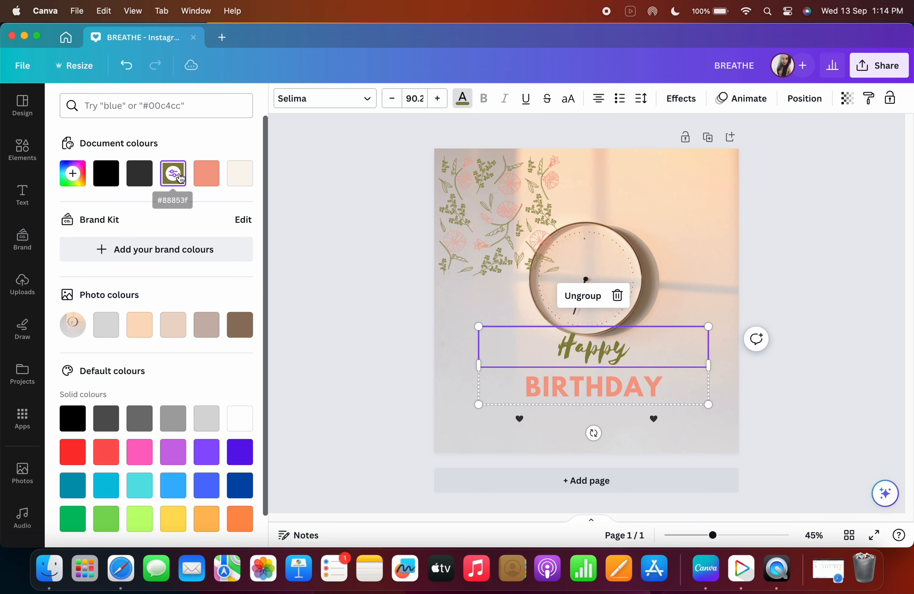
Left-align the Happy text.
click(686, 290)
click(684, 342)
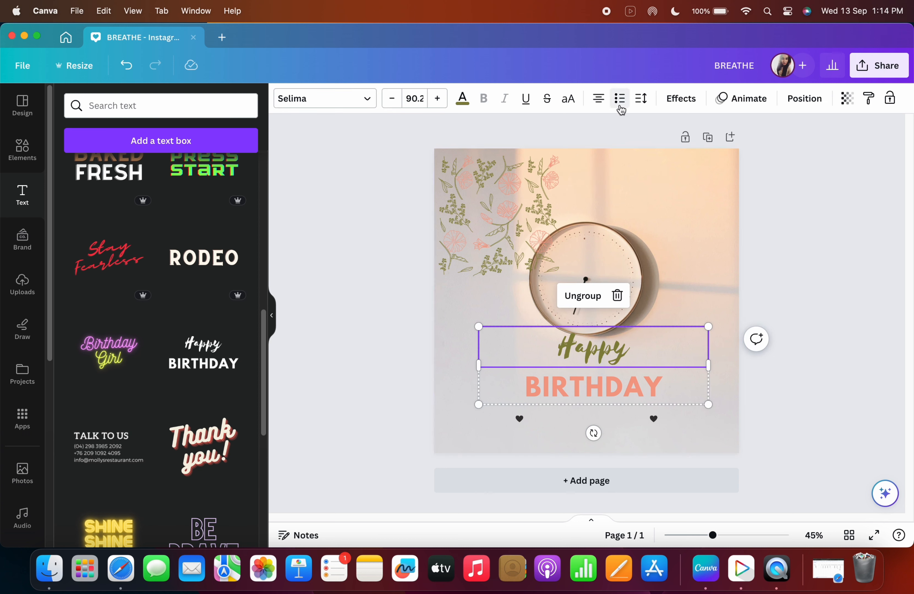
click(601, 101)
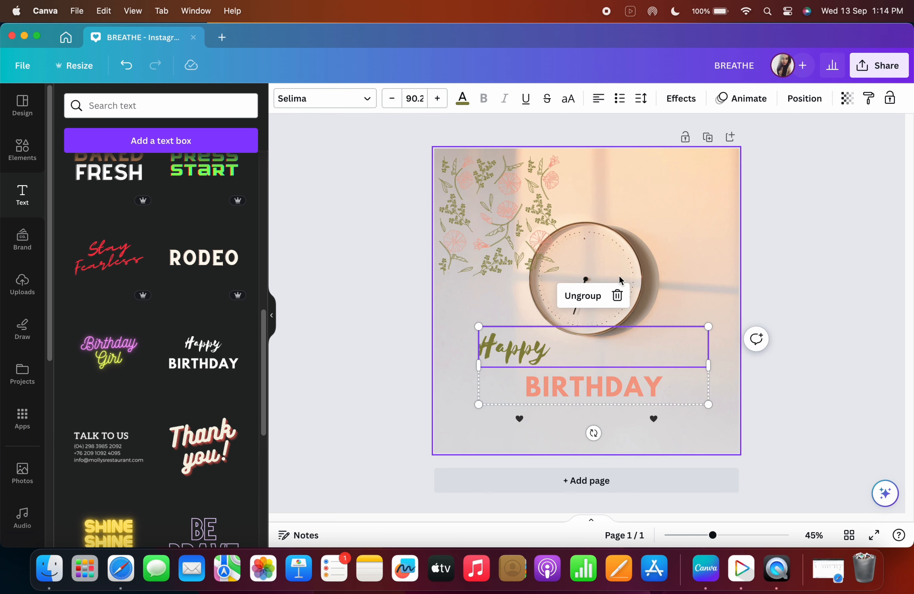
click(599, 100)
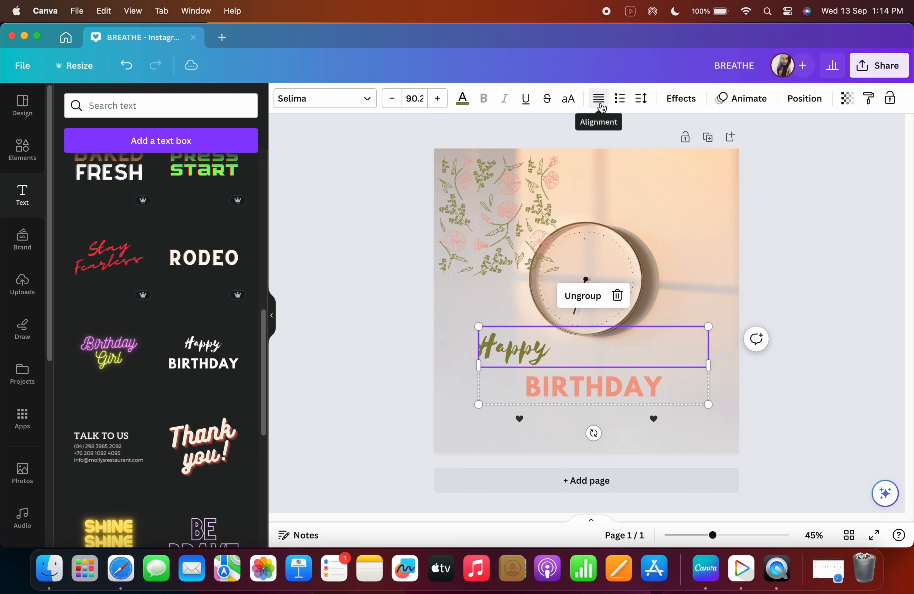
Toggle a bulleted list on the Happy text.
click(621, 99)
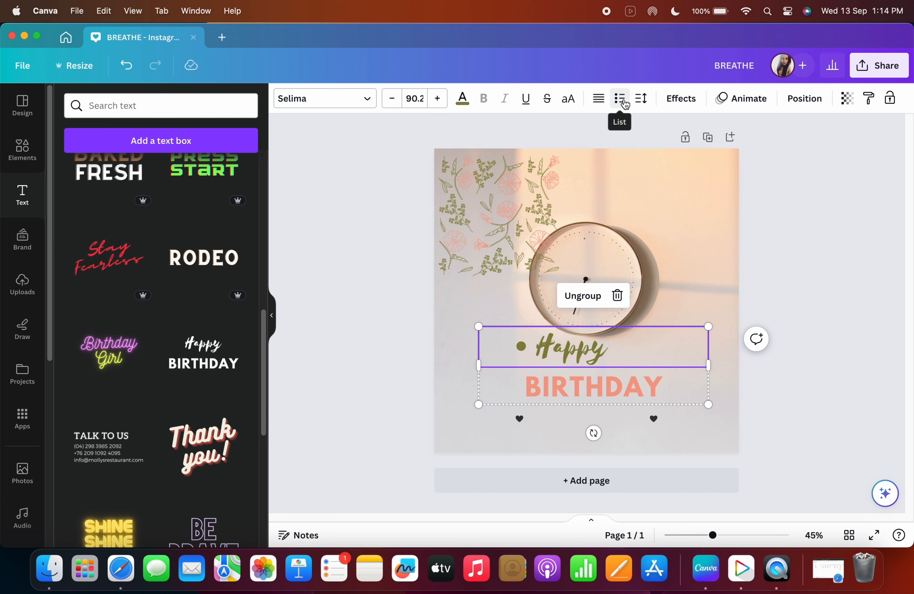
click(623, 103)
click(624, 103)
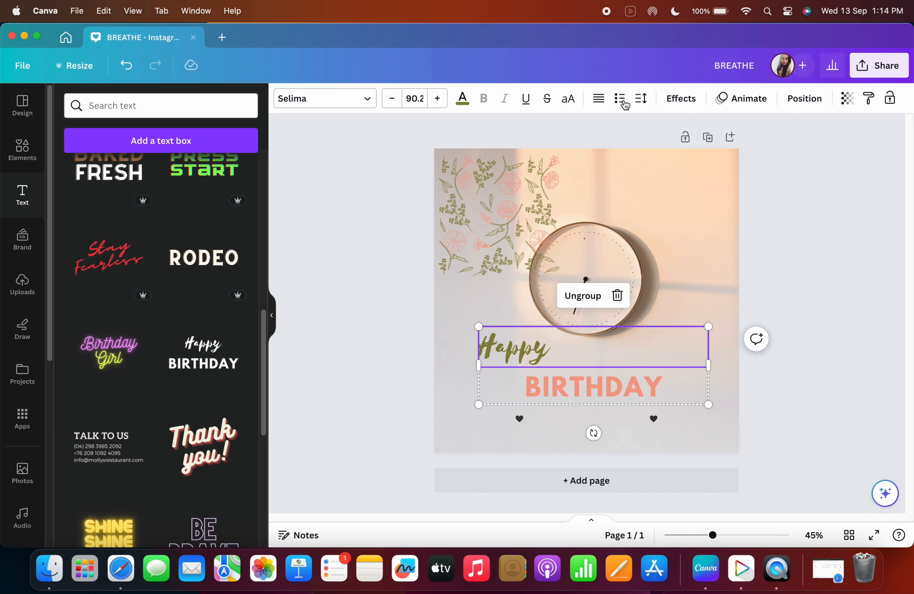
click(624, 103)
Adjust the spacing of the Happy text.
click(641, 104)
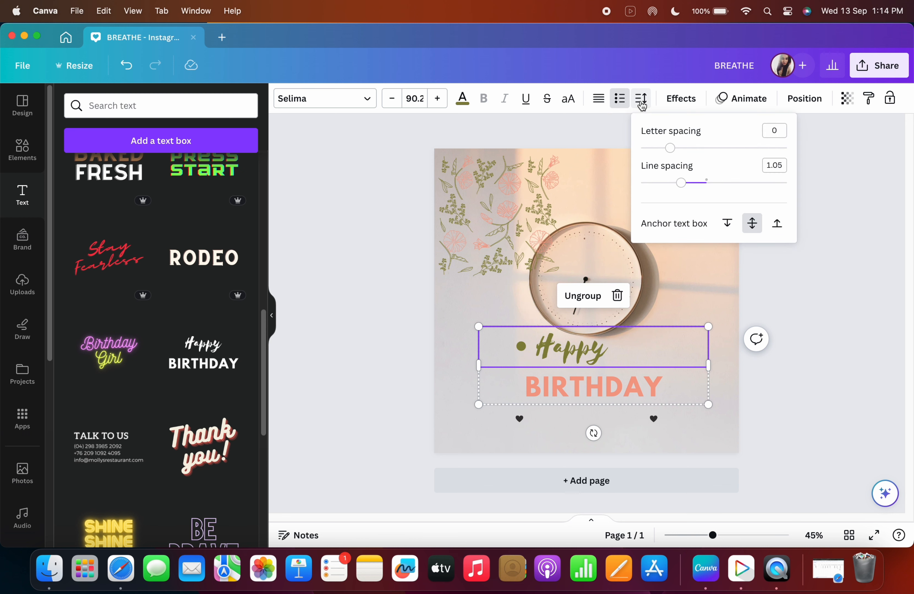
drag(673, 154, 706, 185)
Set the BIRTHDAY text's line spacing to 1.04.
click(647, 376)
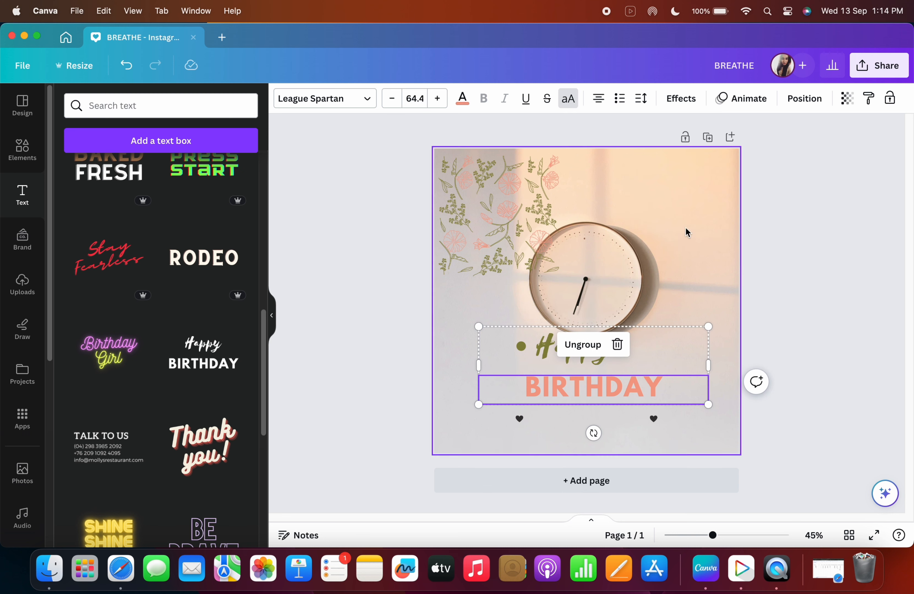
click(641, 99)
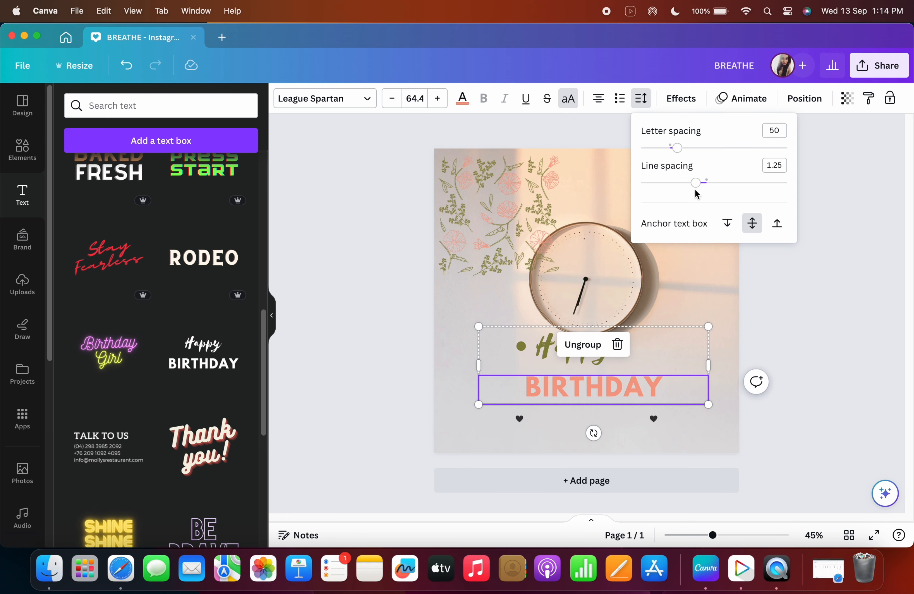
mouse_move(696, 182)
mouse_down()
mouse_move(718, 182)
mouse_move(680, 182)
mouse_up()
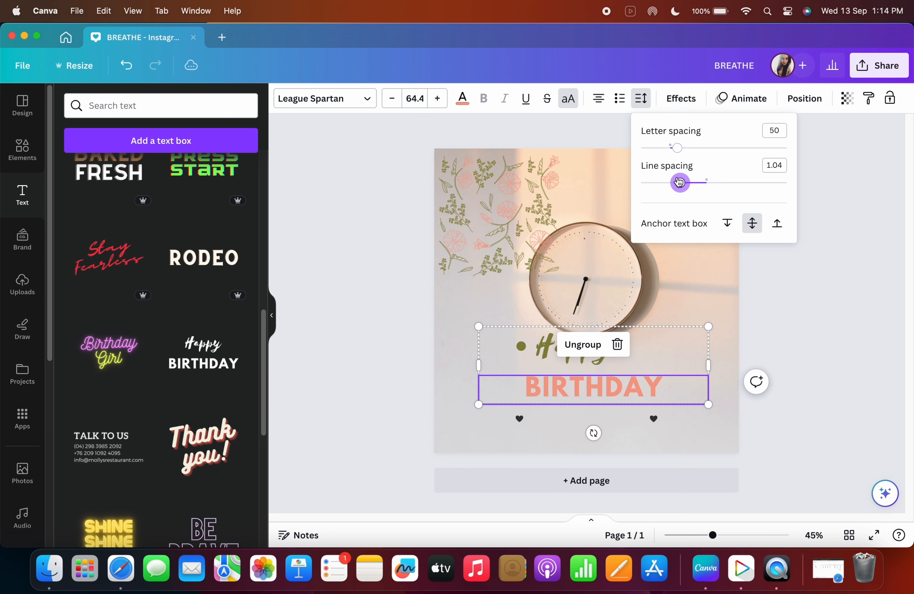
Open the text effects and remove the bullet from the Happy text.
click(680, 100)
click(680, 101)
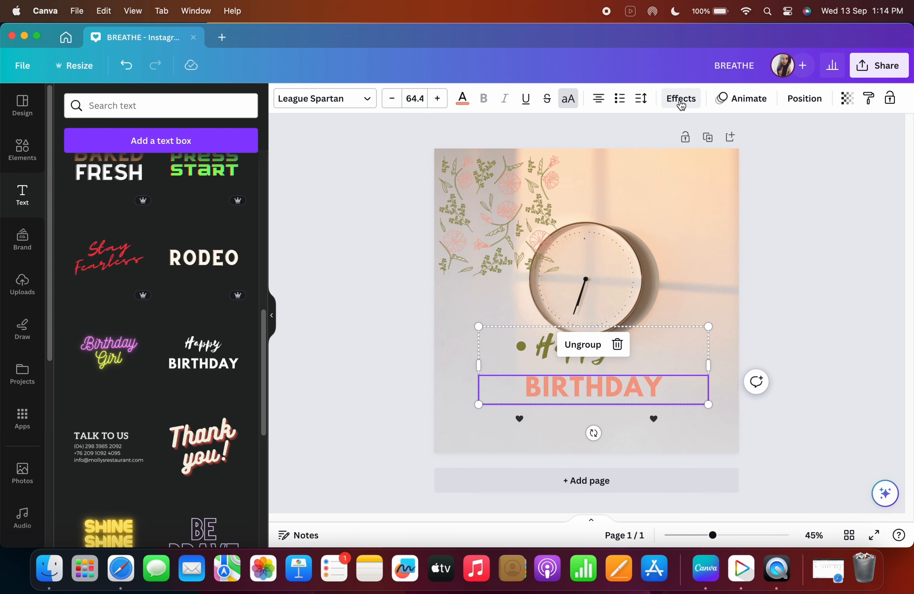
click(681, 101)
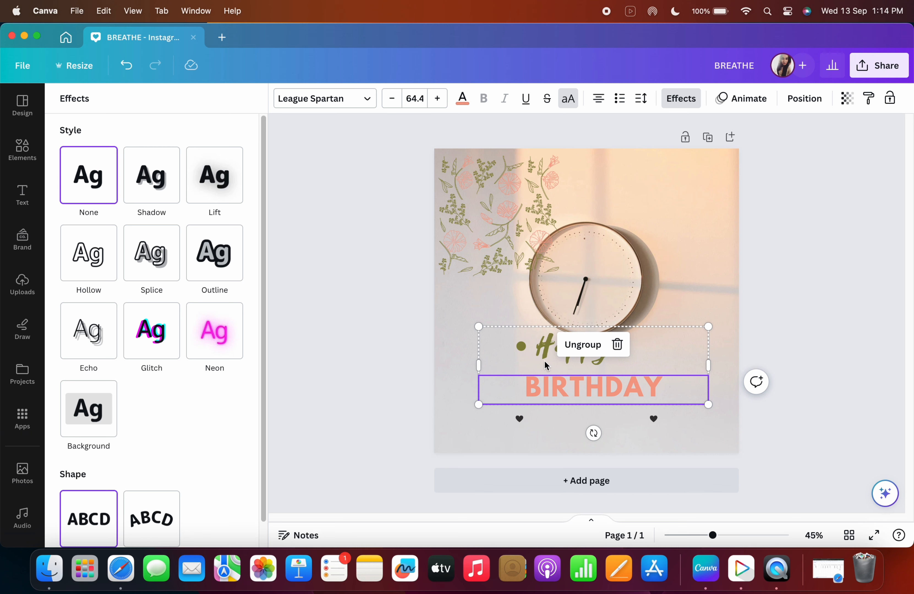
click(528, 348)
click(528, 347)
click(523, 347)
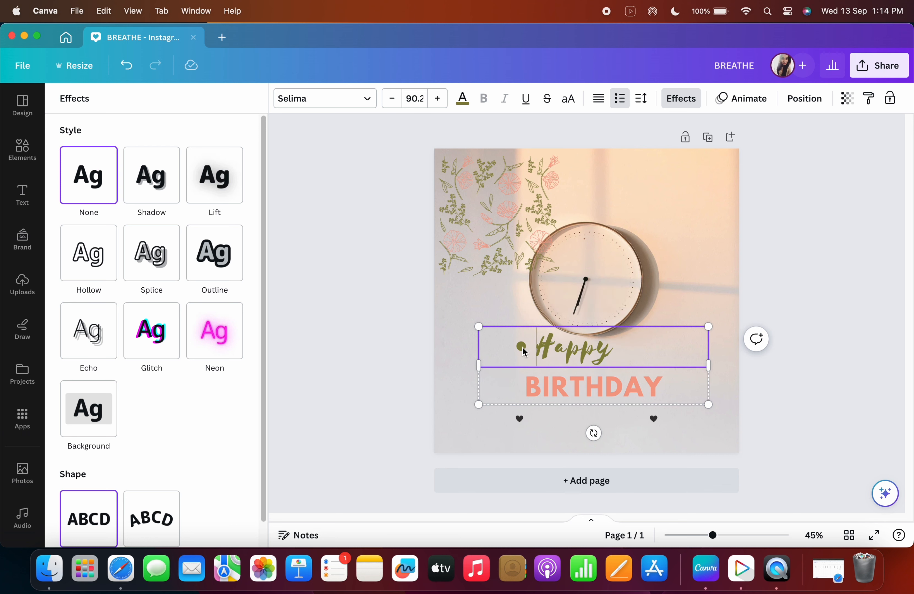
key(BackSpace)
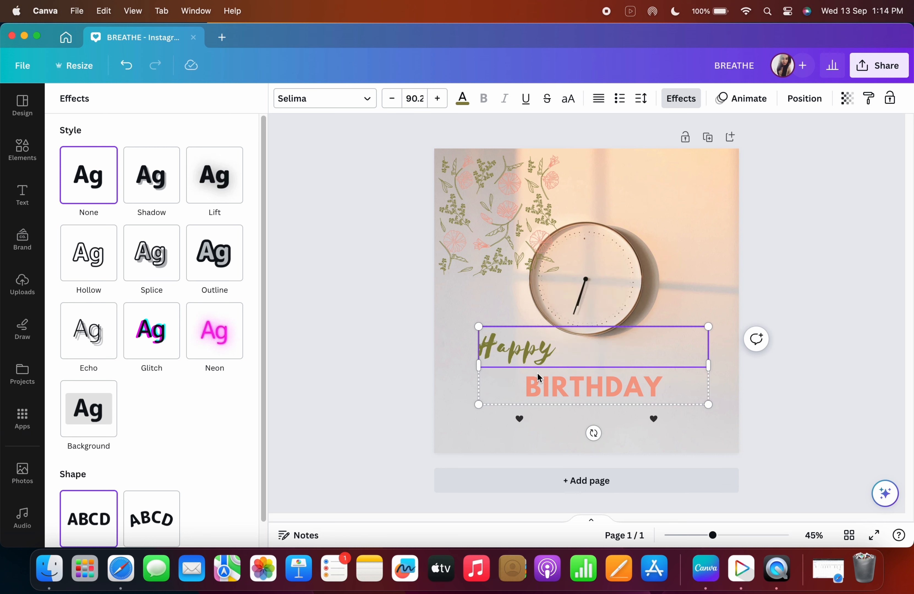
Center-align the Happy text.
click(597, 99)
click(586, 390)
click(588, 347)
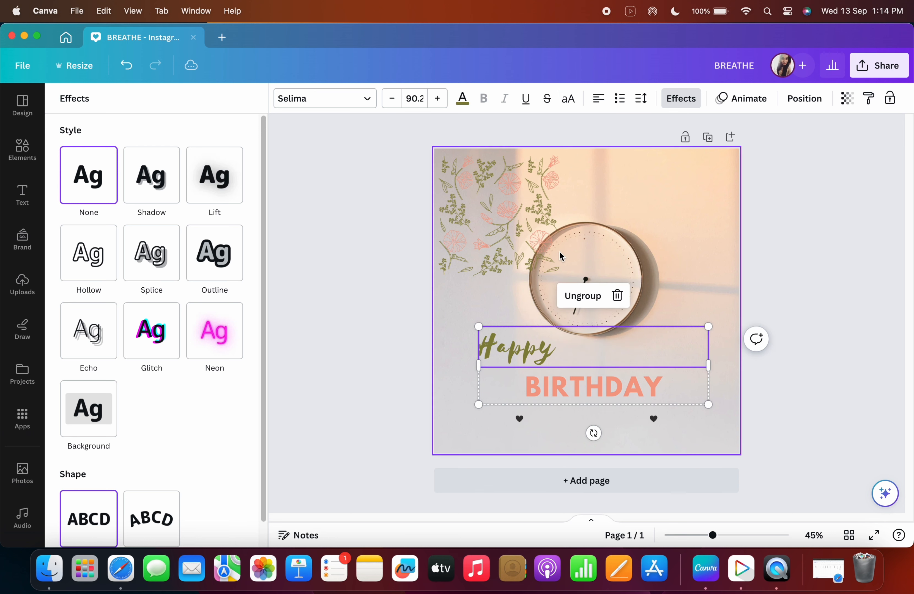
click(598, 98)
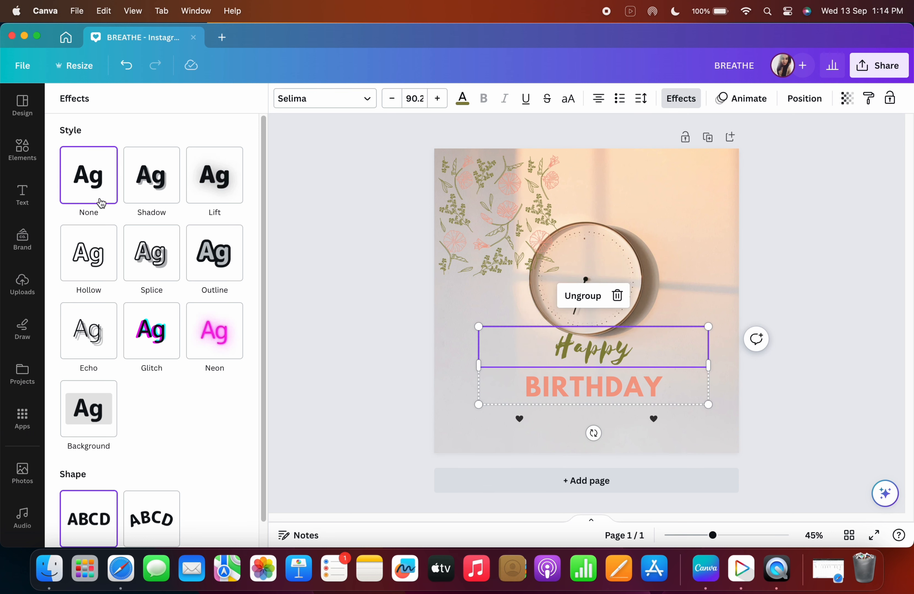
Try the Shadow, Lift, Hollow, Splice and Outline effects on the Happy text.
click(136, 198)
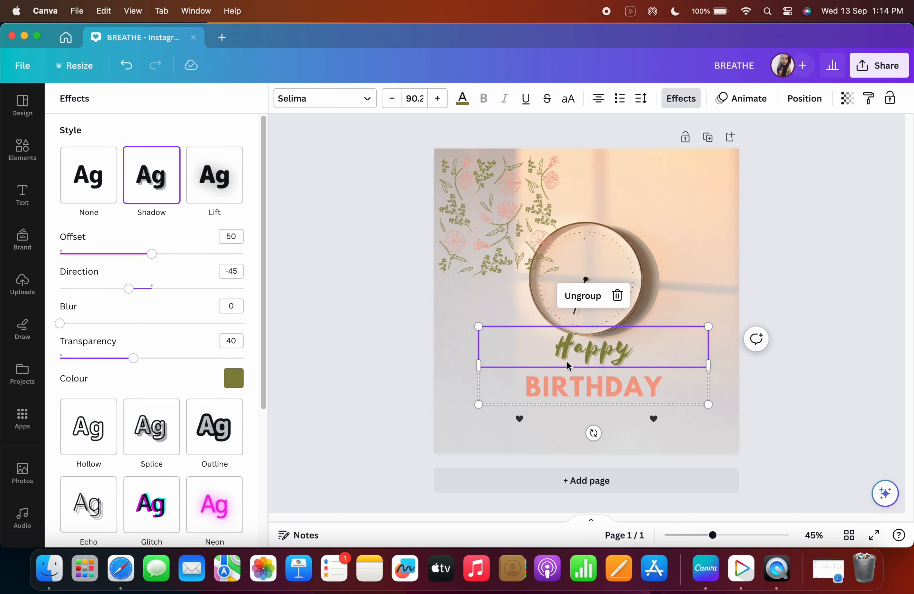
click(226, 202)
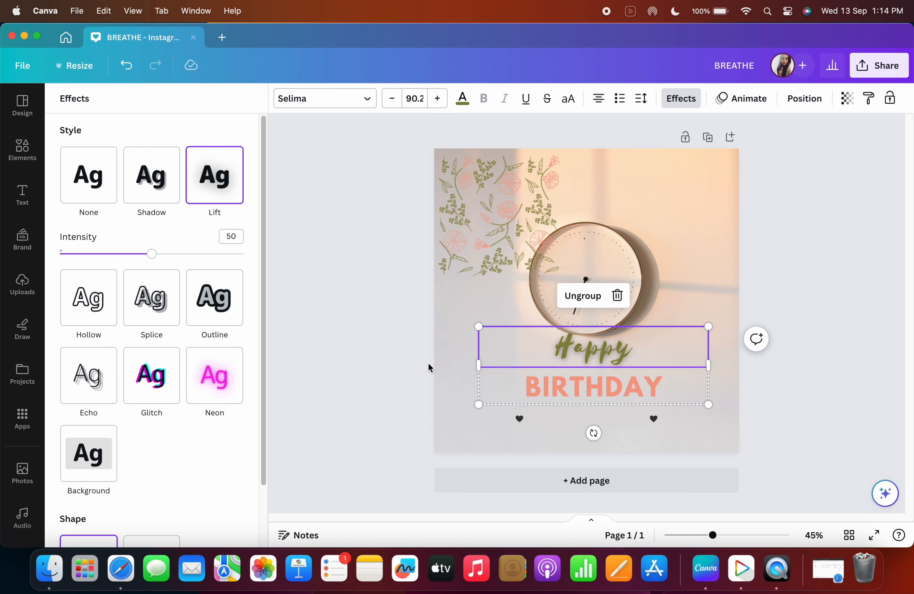
click(116, 302)
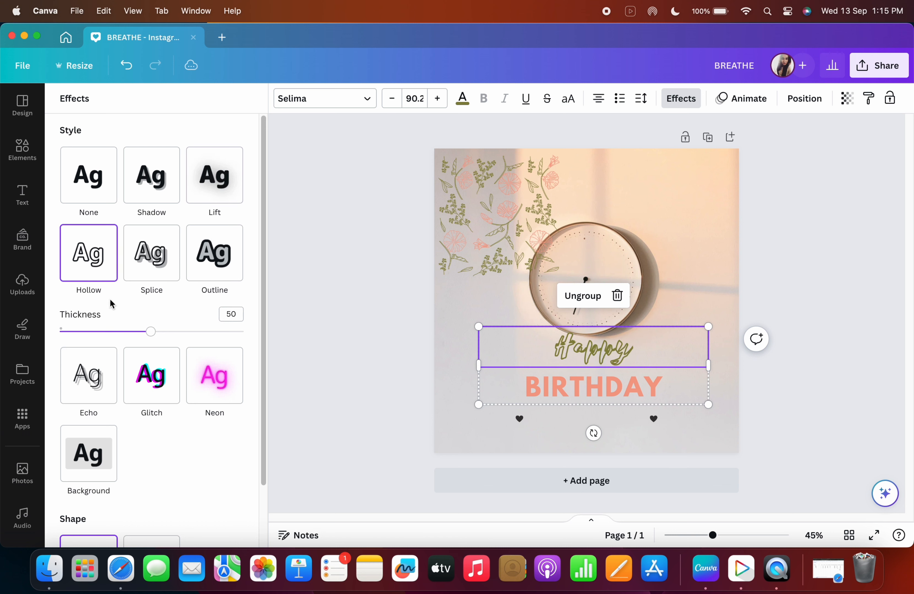
click(150, 268)
click(226, 273)
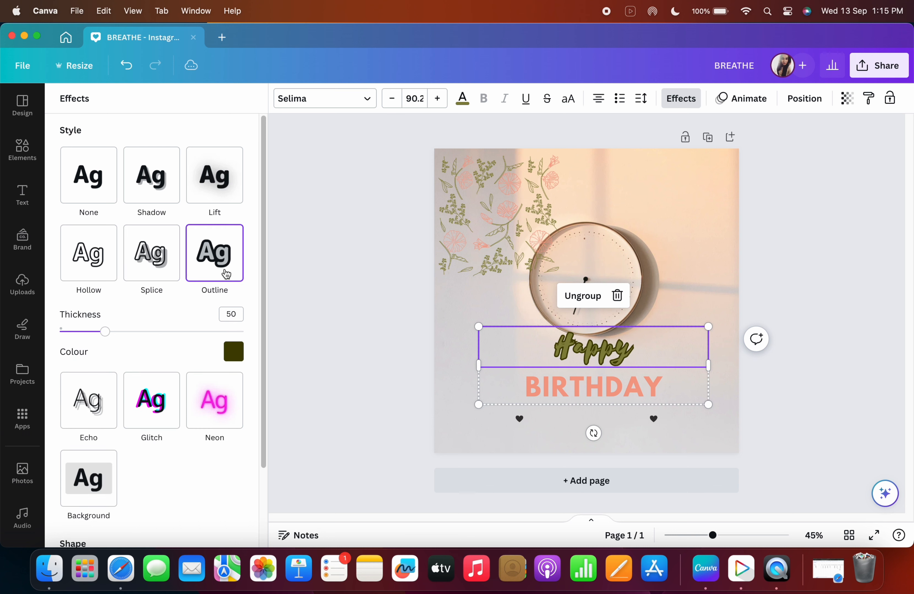
Apply the Echo and then the Glitch effect to the Happy text.
scroll(160, 354, down, 2)
click(107, 372)
click(158, 329)
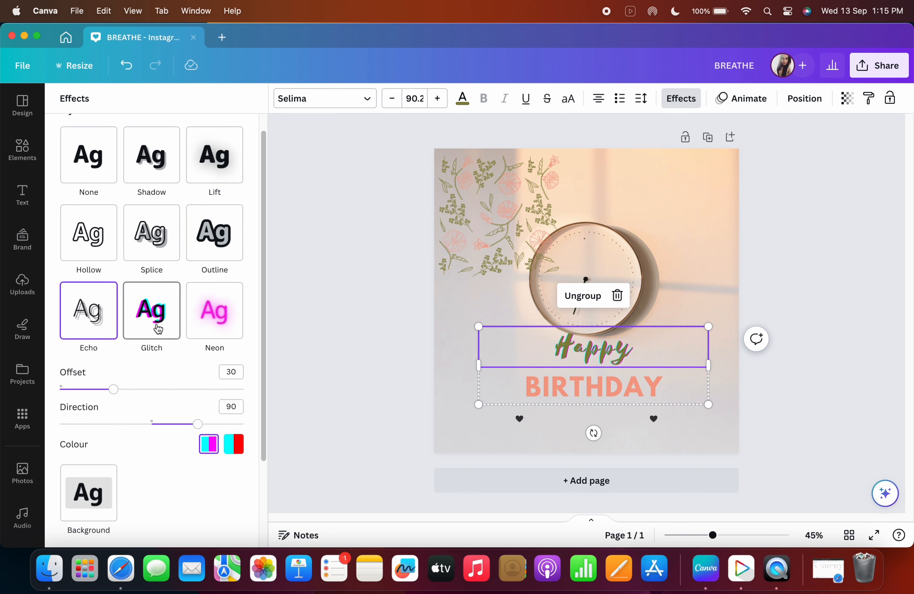
Try the Neon effect on the Happy text, then apply the Background effect instead.
click(201, 331)
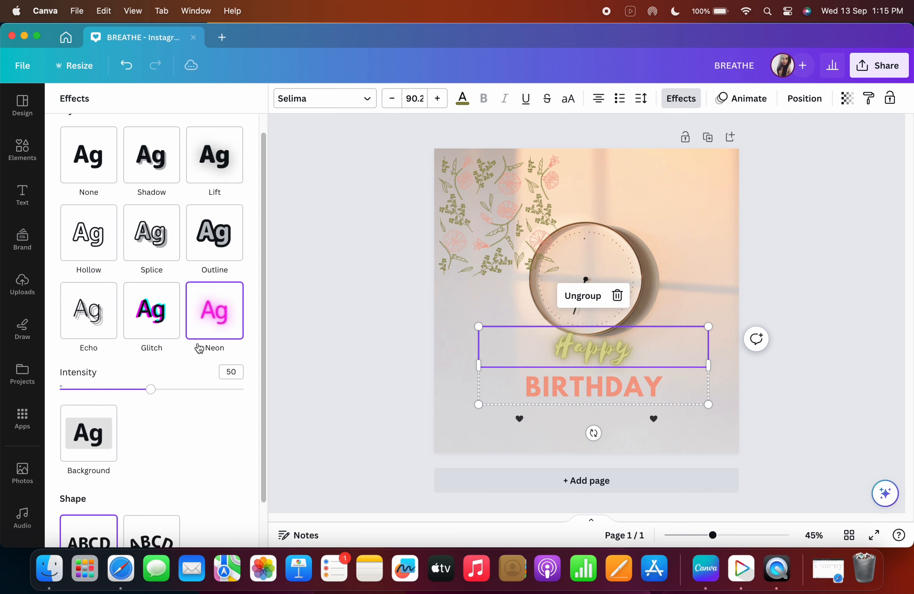
click(92, 443)
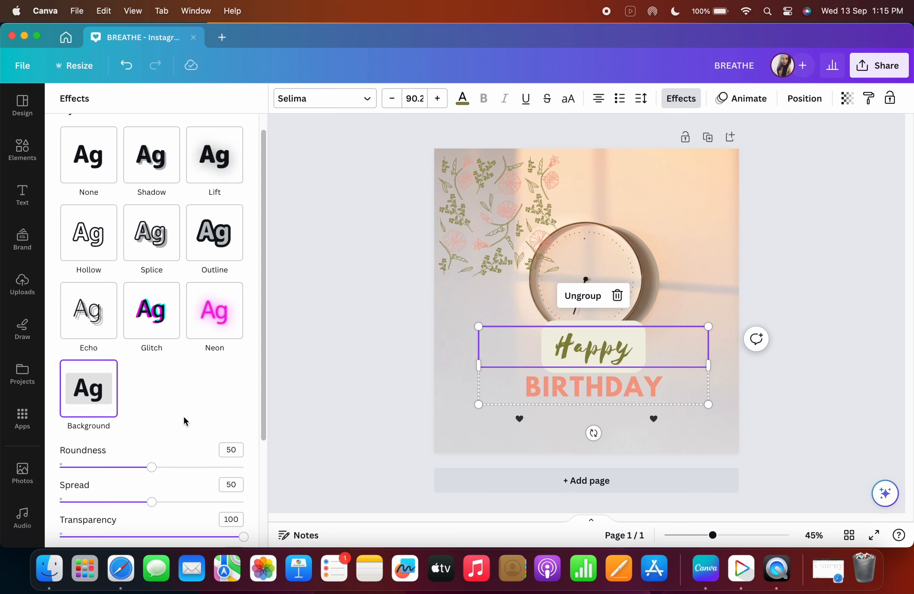
scroll(185, 421, down, 5)
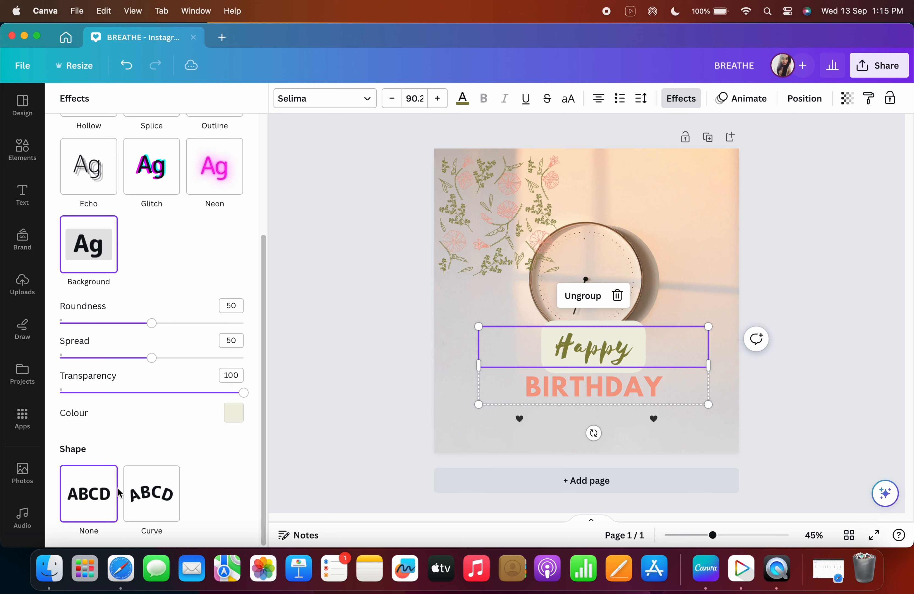
Select the BIRTHDAY text and give it the Curve shape.
click(591, 399)
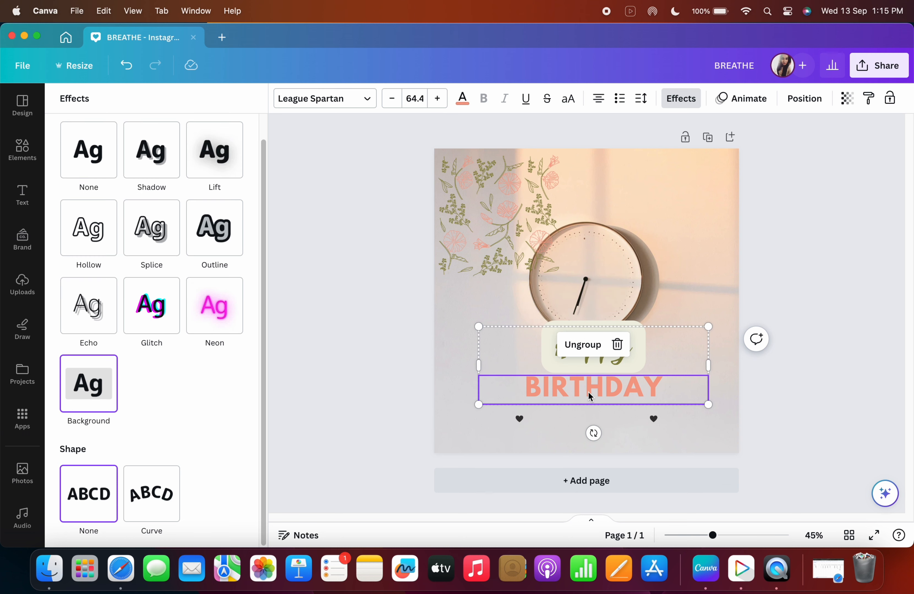
click(165, 497)
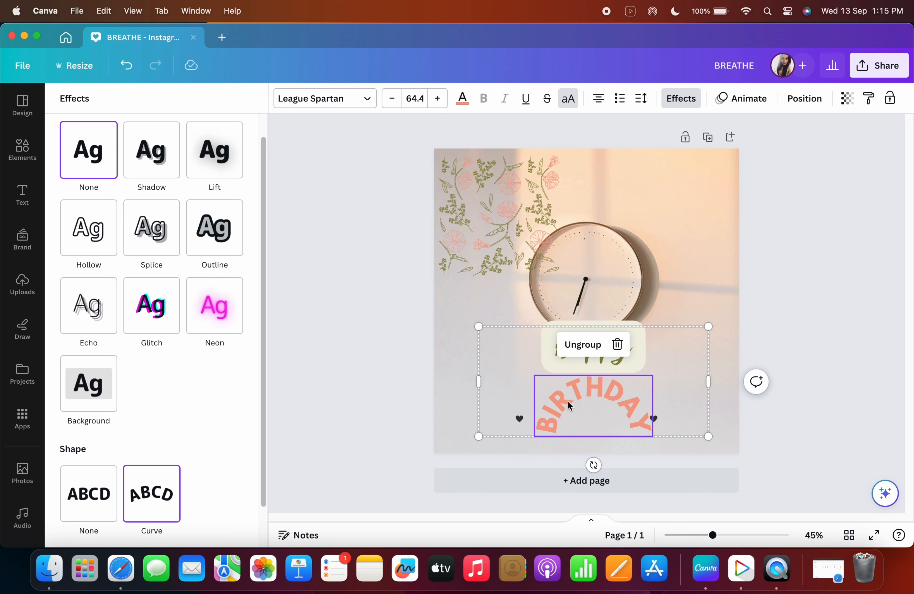
drag(599, 401, 677, 351)
drag(652, 393, 570, 434)
click(592, 295)
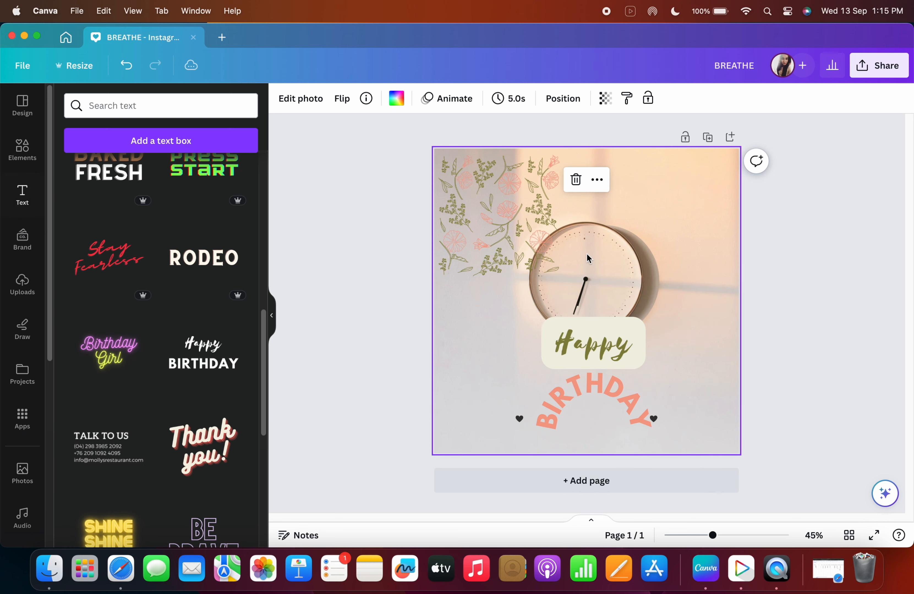
Open the text animations for the BIRTHDAY text and move the Happy Birthday group higher on the canvas.
click(603, 345)
click(603, 345)
click(610, 394)
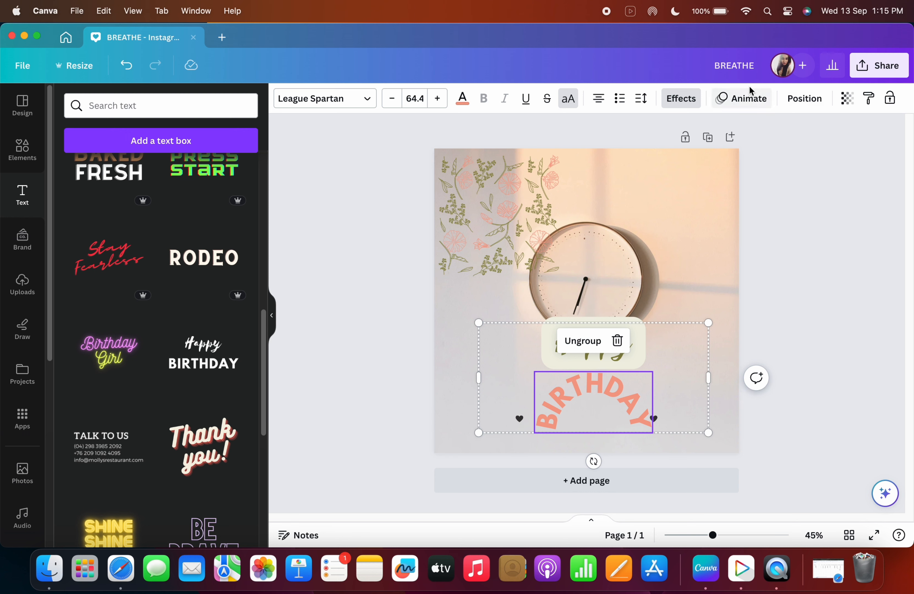
click(752, 100)
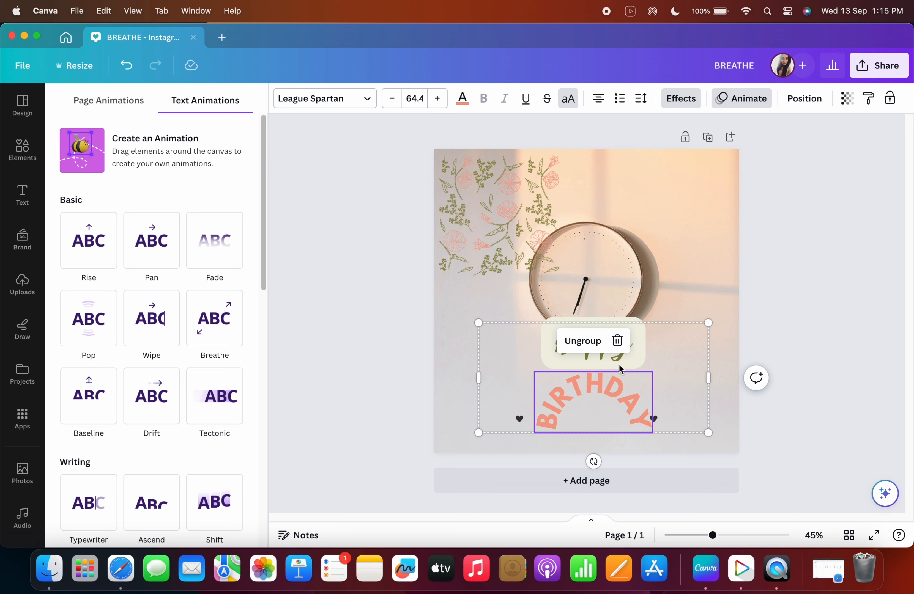
drag(621, 370, 612, 333)
Apply the Pan animation to the floral graphic in the top corner.
click(507, 197)
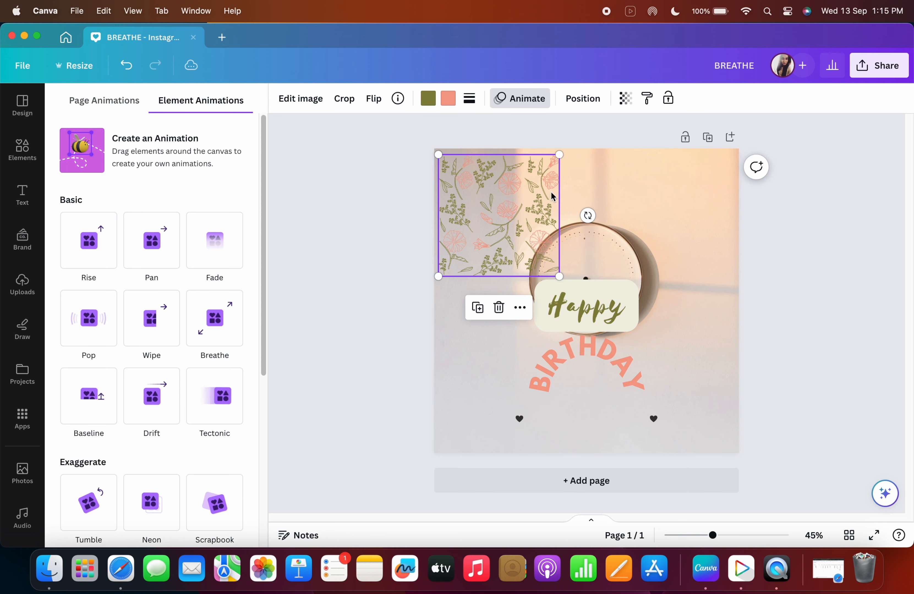
click(149, 251)
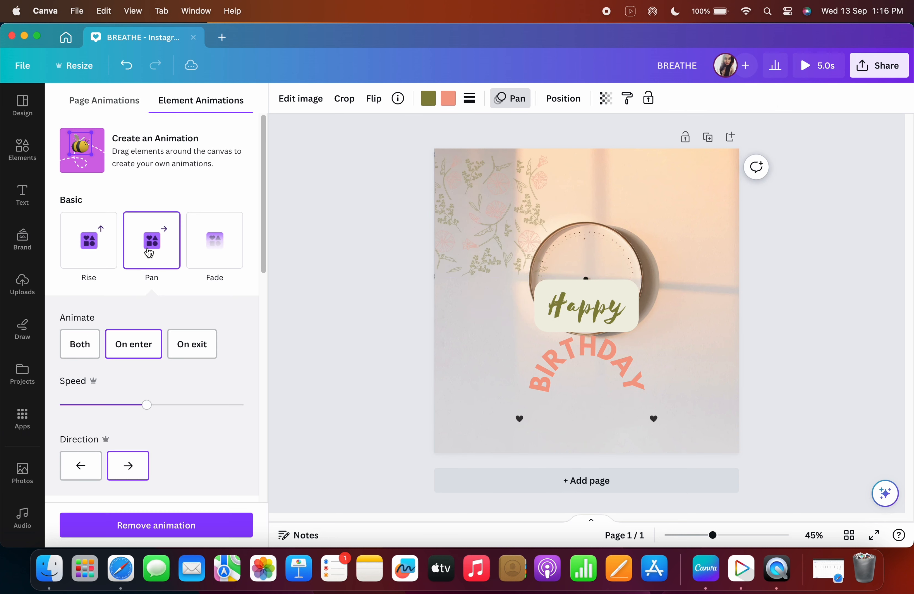
Try the Wipe animation on the Happy text, then apply the Pop animation instead.
click(610, 332)
click(151, 322)
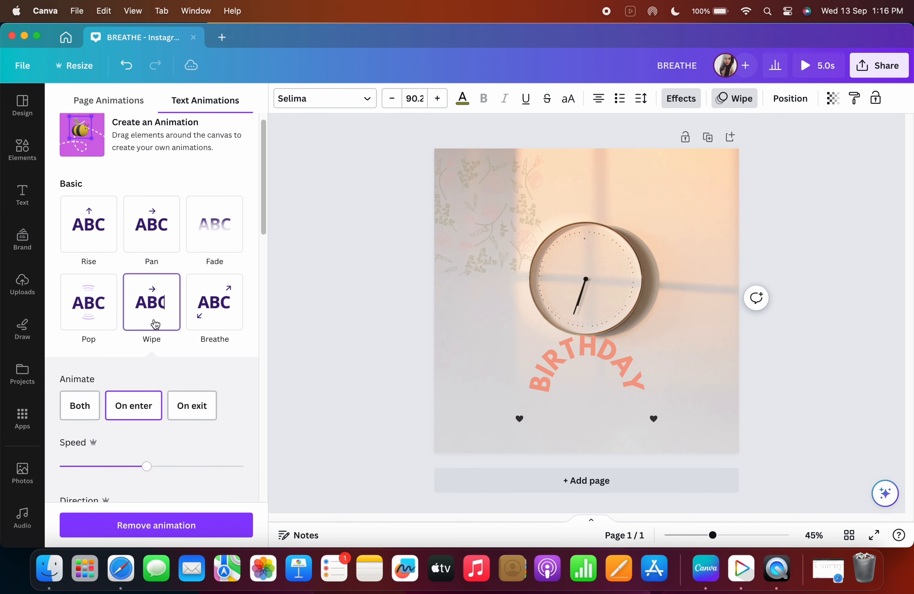
scroll(85, 262, down, 2)
click(86, 260)
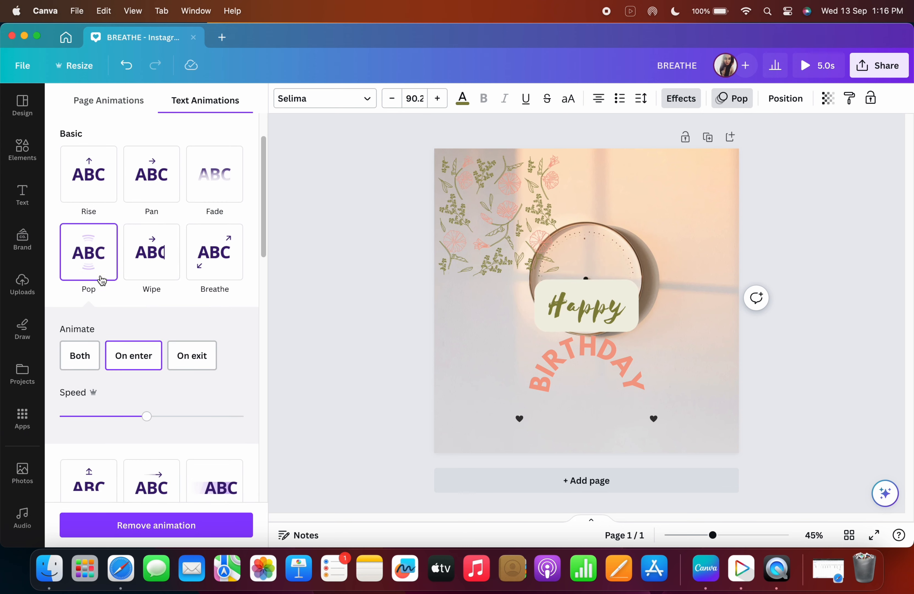
Browse the available text animation and motion effect options for the Happy text.
click(598, 325)
click(603, 297)
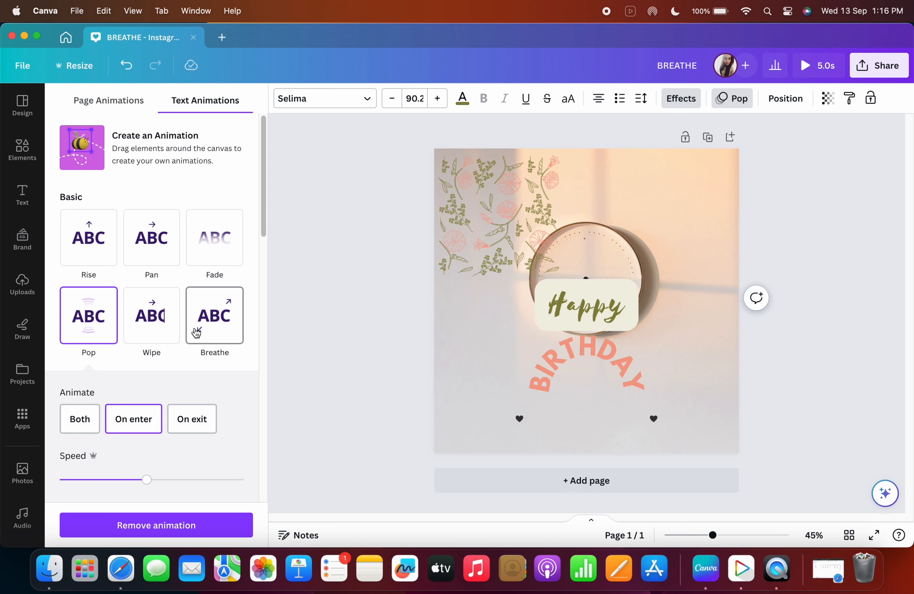
scroll(196, 330, down, 5)
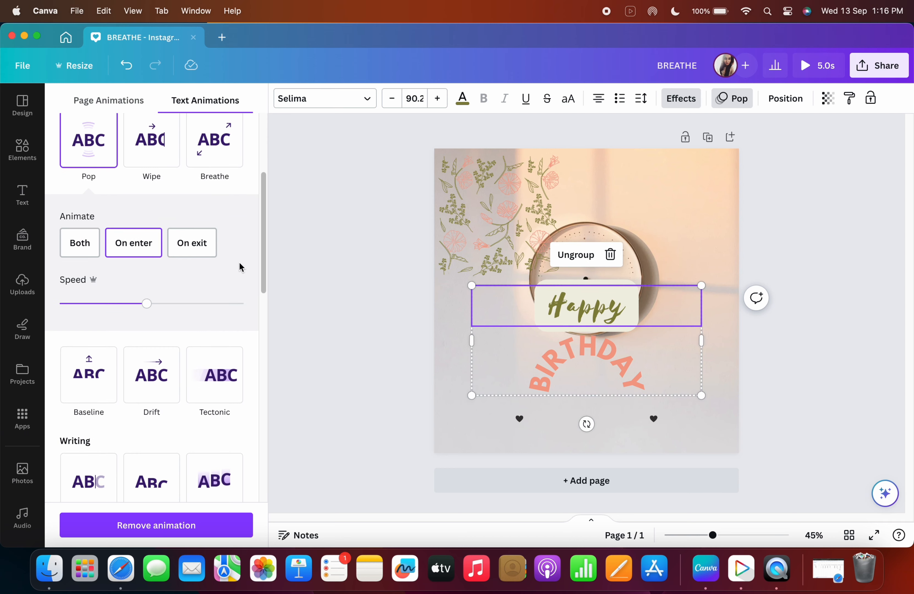
scroll(168, 288, up, 1)
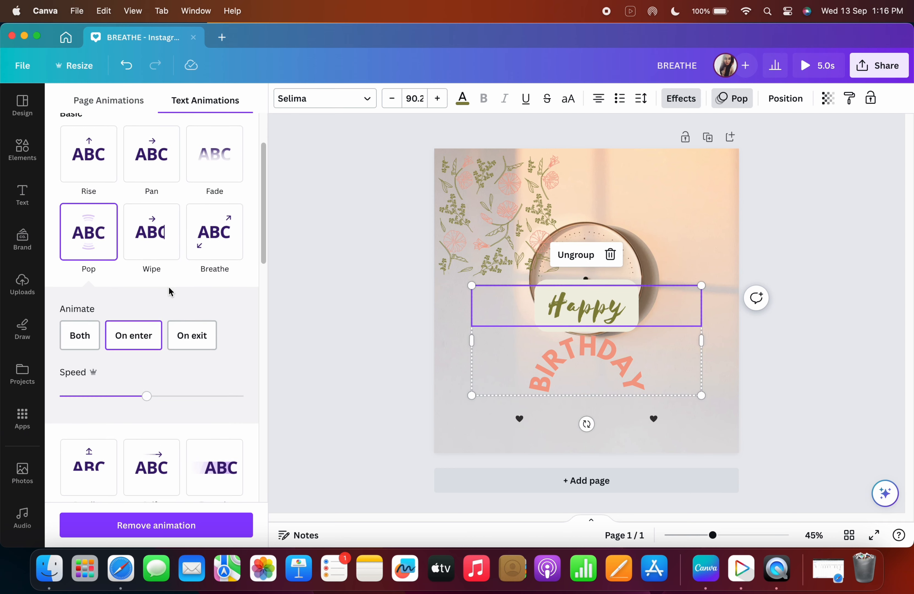
scroll(170, 289, down, 15)
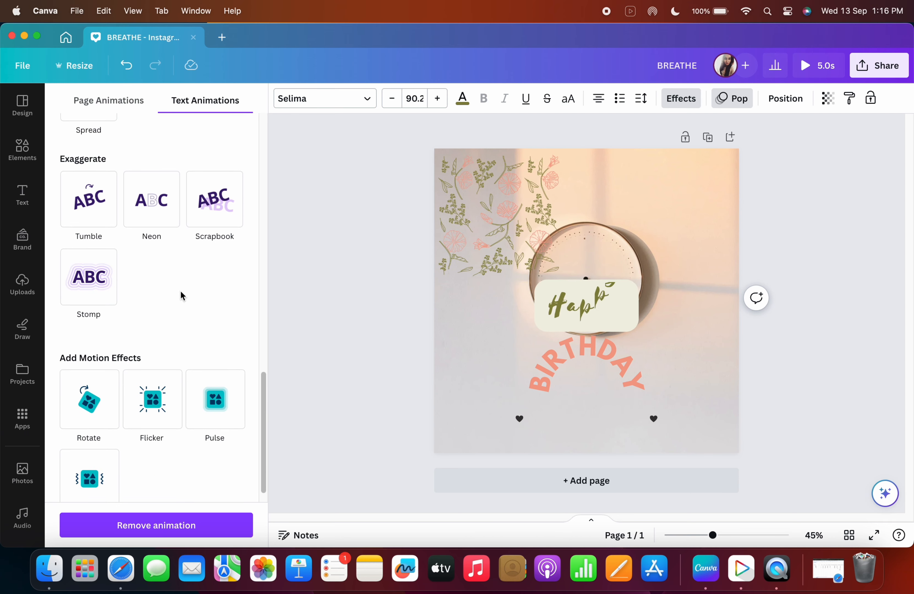
scroll(180, 291, down, 1)
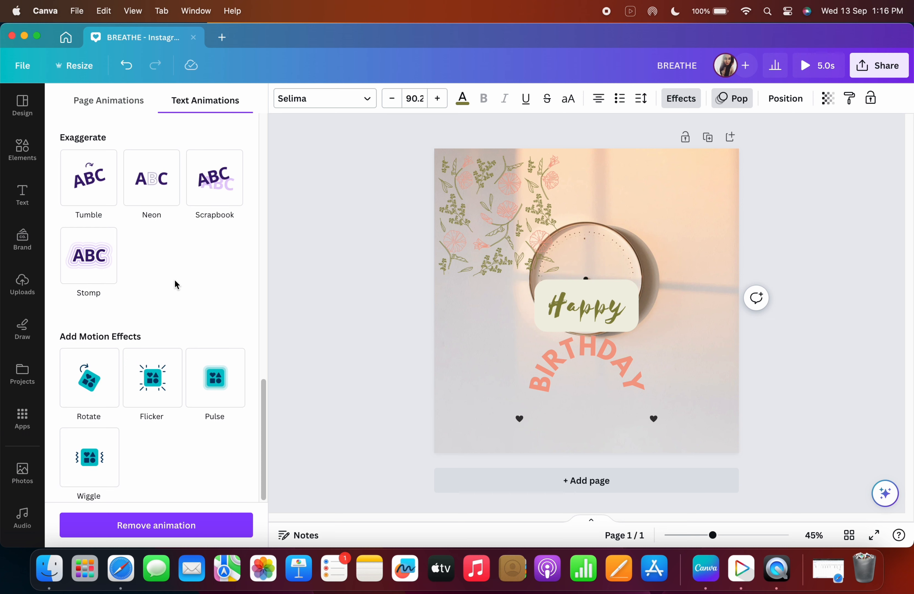
scroll(175, 286, up, 3)
scroll(170, 136, up, 10)
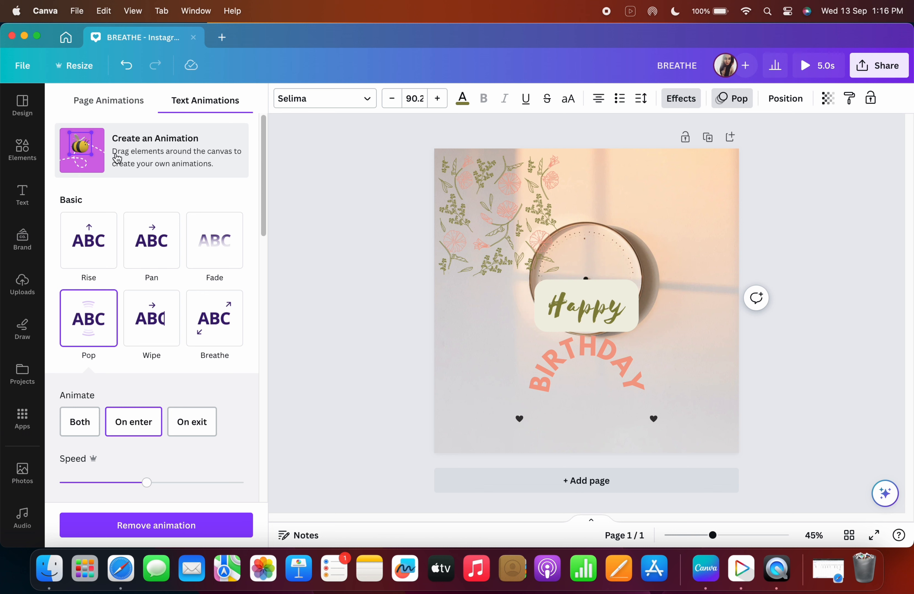
Create a custom looping motion path for the floral graphic and add the Rotate motion effect.
click(490, 237)
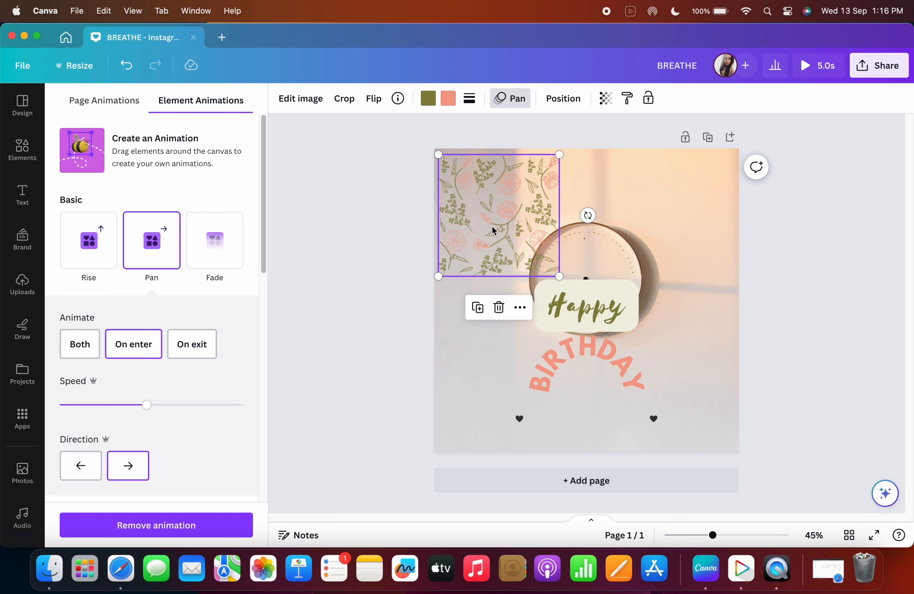
click(169, 158)
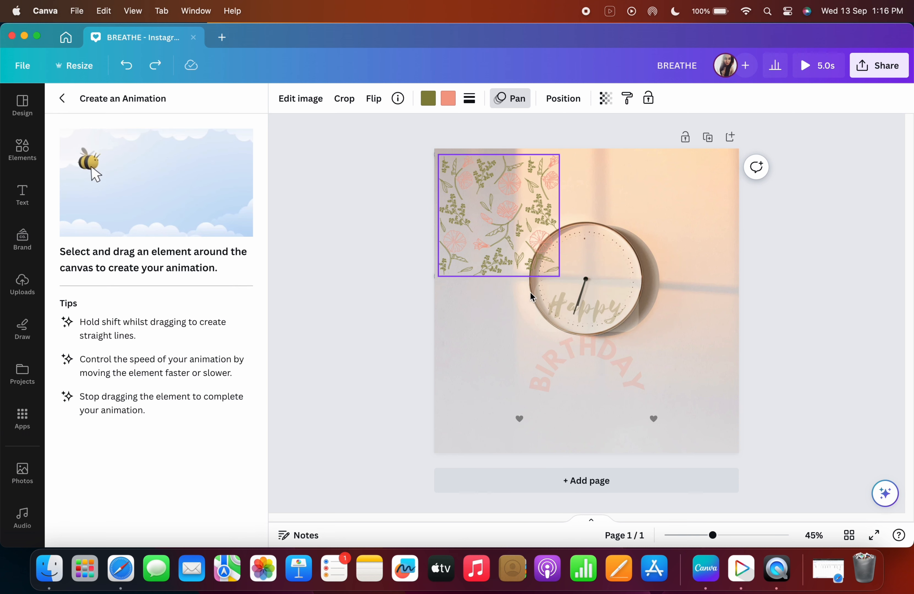
mouse_move(495, 236)
mouse_down()
mouse_move(524, 212)
mouse_move(596, 206)
mouse_move(640, 244)
mouse_move(653, 275)
mouse_move(653, 325)
mouse_move(637, 374)
mouse_move(596, 412)
mouse_move(524, 396)
mouse_move(487, 351)
mouse_move(479, 250)
mouse_move(501, 225)
mouse_up()
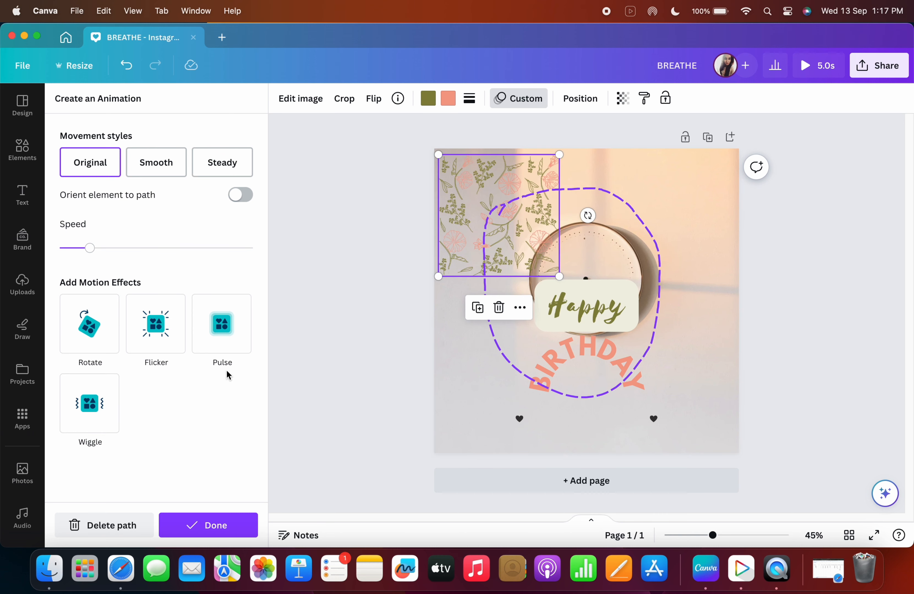
click(82, 322)
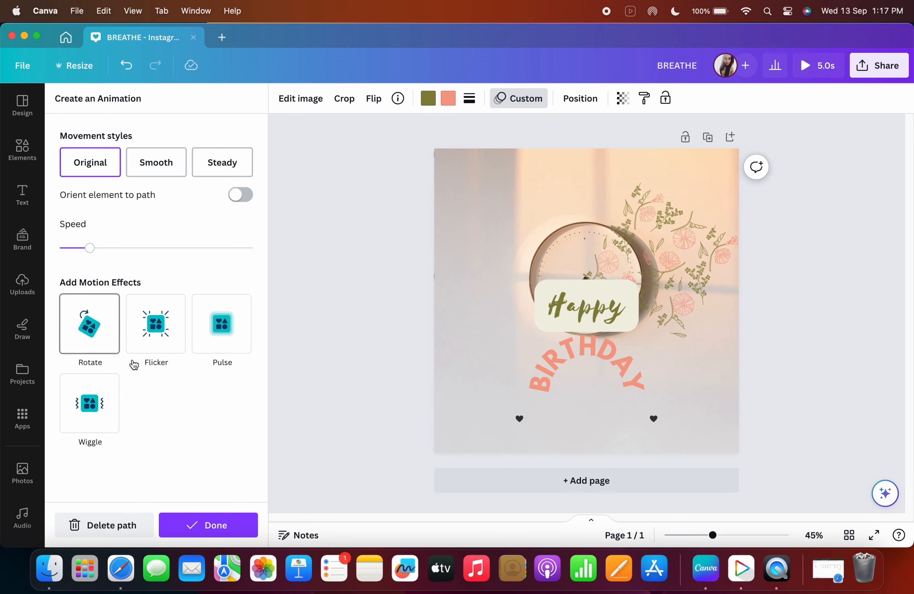
click(177, 345)
click(244, 351)
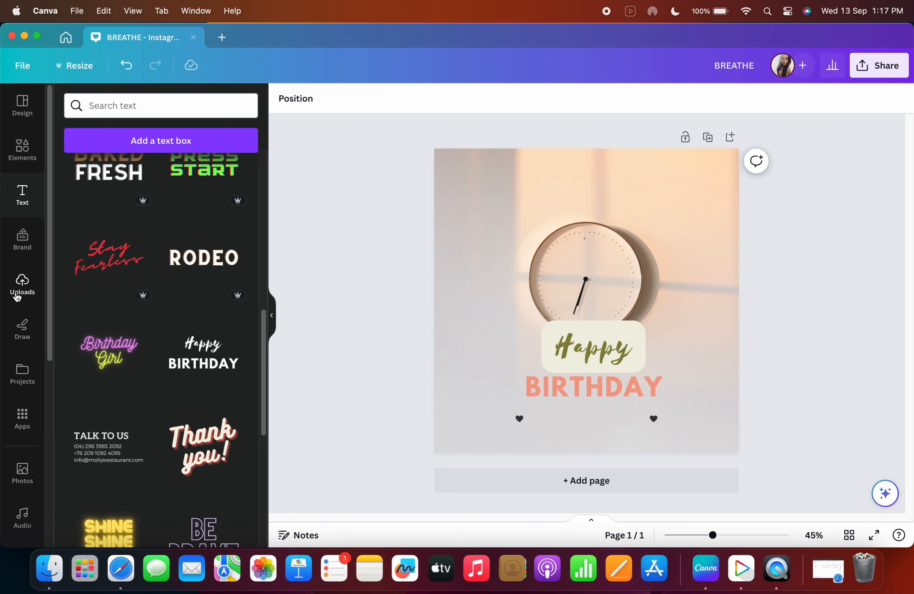
Open the Uploads panel and browse the uploaded images.
click(18, 296)
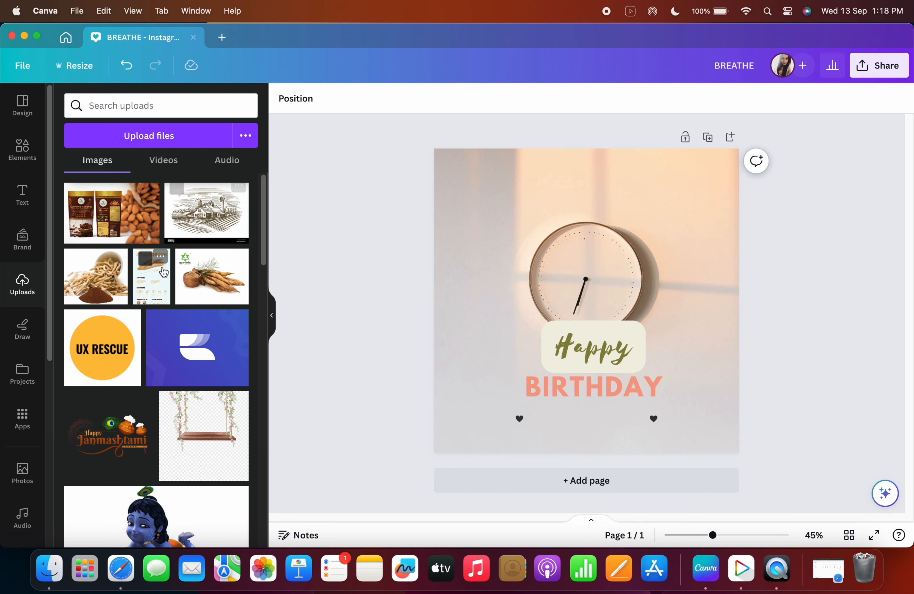
scroll(163, 272, down, 6)
scroll(162, 269, down, 2)
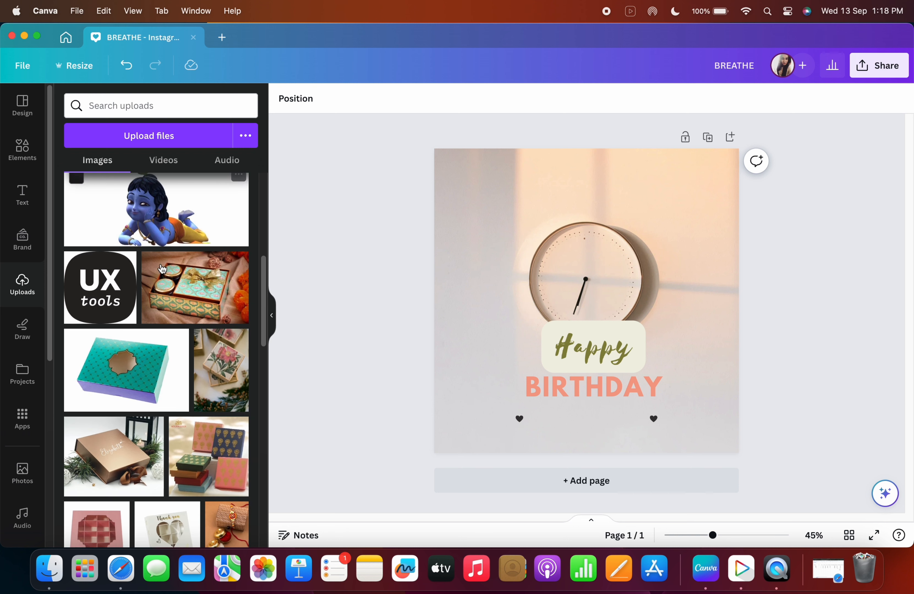
mouse_move(160, 269)
scroll(187, 264, up, 8)
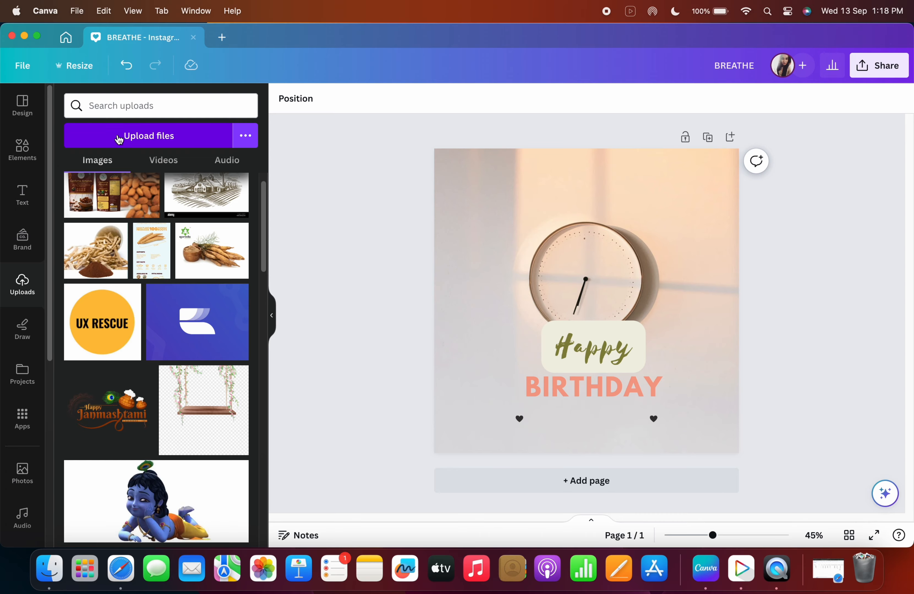
click(169, 145)
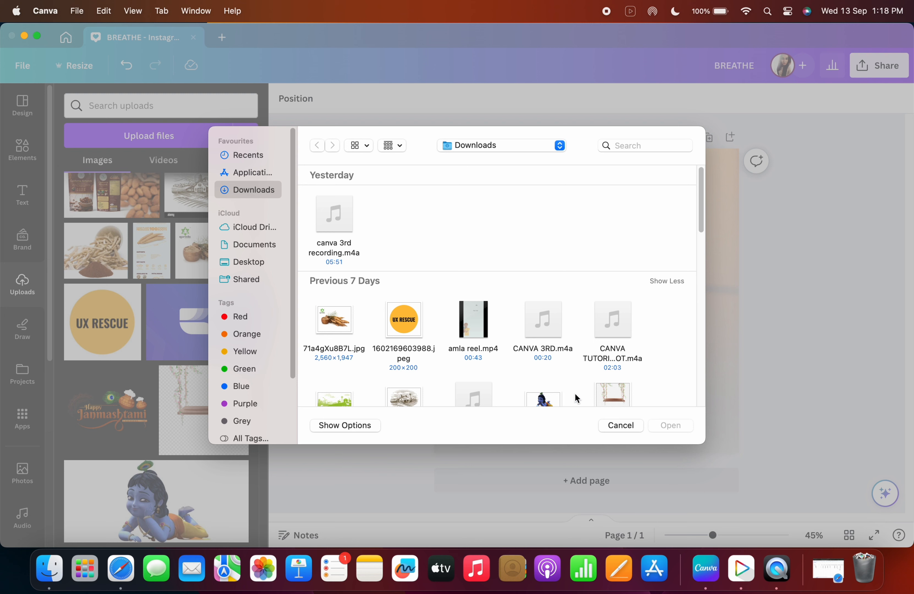
scroll(424, 303, down, 5)
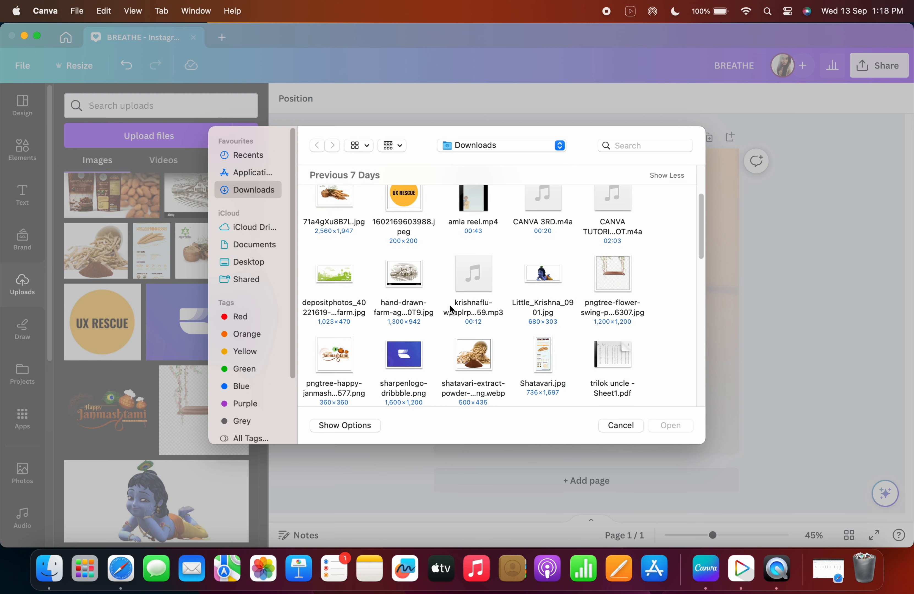
scroll(470, 307, down, 5)
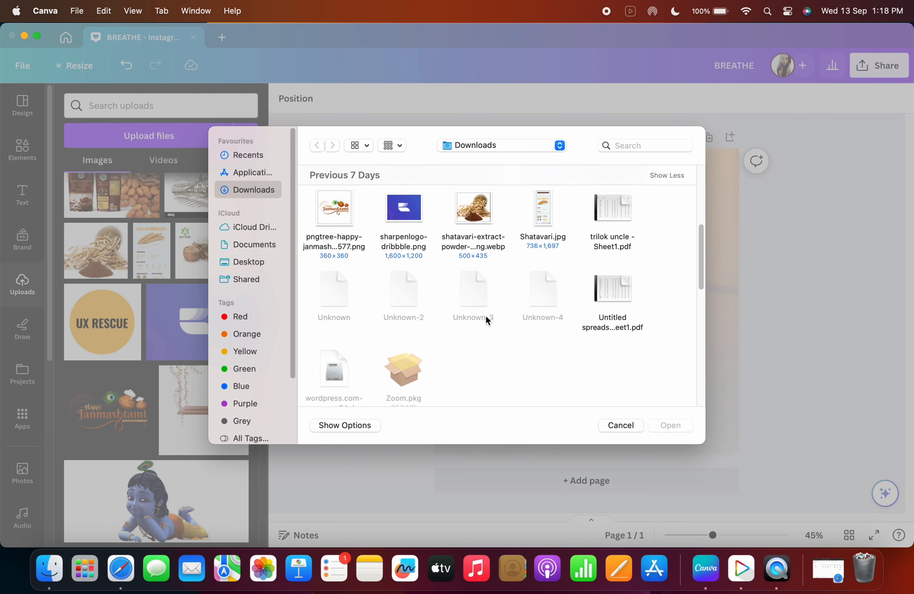
click(621, 425)
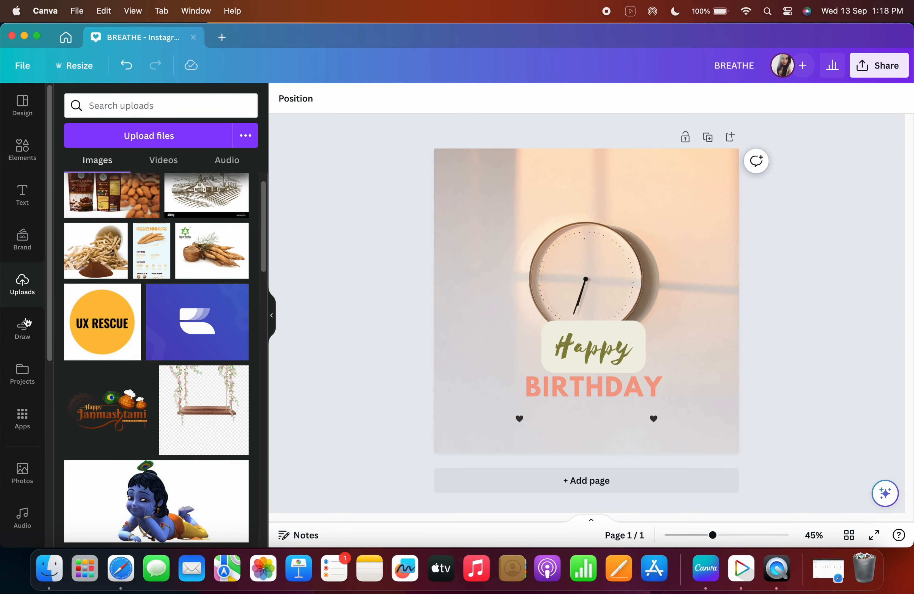
Open the Draw tool and set the pen weight to 4 and raise the pen transparency.
click(26, 330)
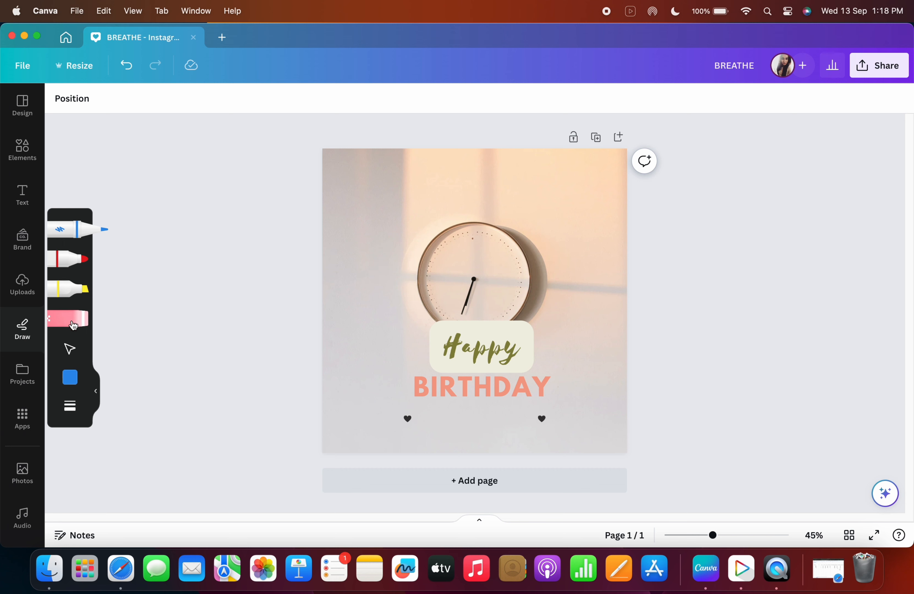
click(70, 406)
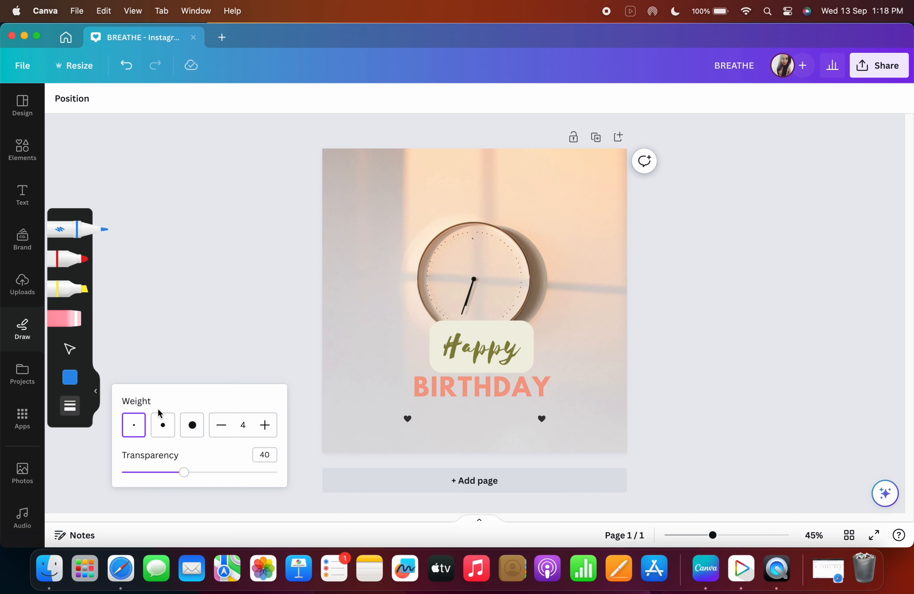
click(165, 438)
click(190, 435)
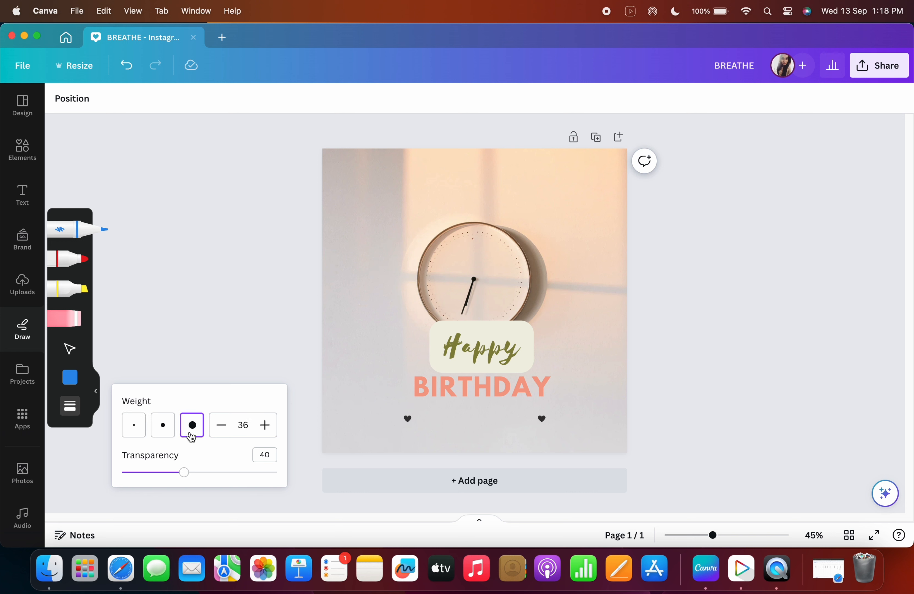
click(163, 432)
click(135, 429)
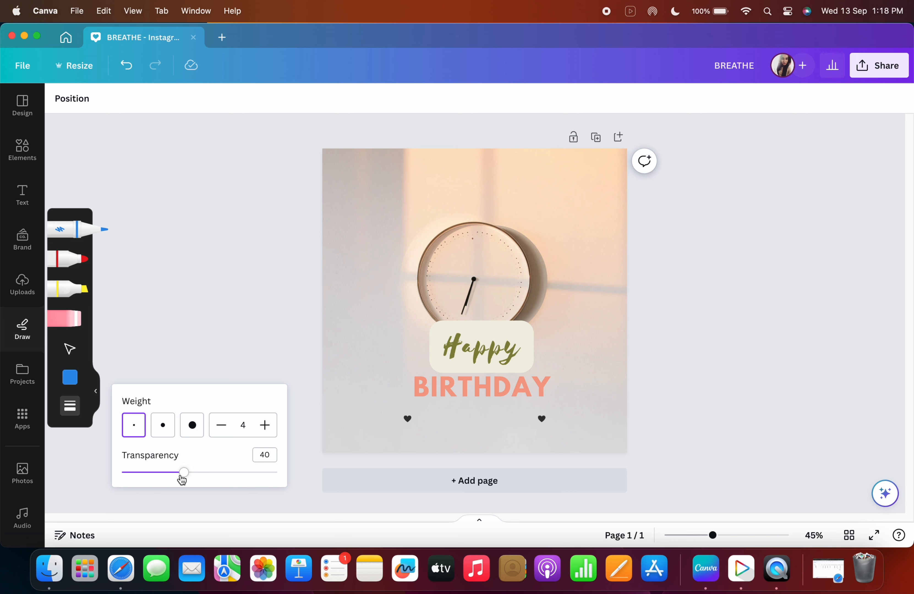
drag(179, 477, 228, 479)
Draw small pen marks on the design, then undo the last scribble near the clock.
click(418, 406)
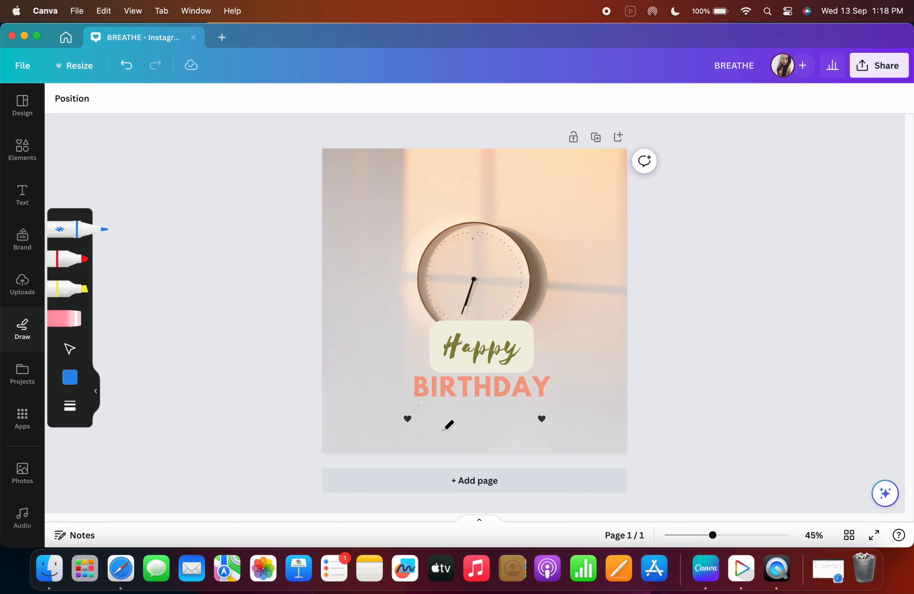
drag(378, 341, 381, 320)
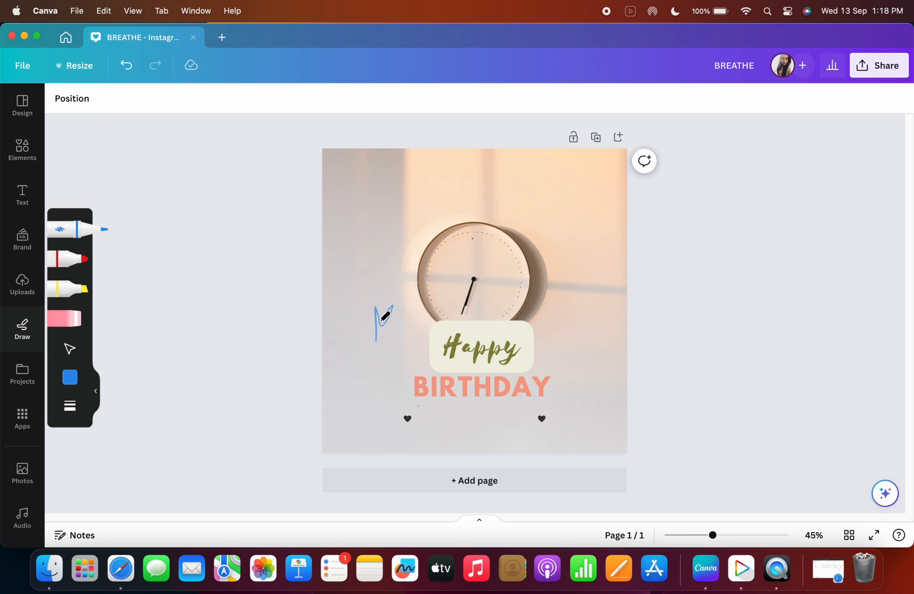
click(78, 407)
mouse_move(192, 472)
mouse_down()
mouse_move(145, 478)
mouse_move(183, 478)
mouse_up()
click(385, 321)
click(133, 68)
Open Projects and browse the designs, folders and images, switching the filter to All projects.
click(31, 384)
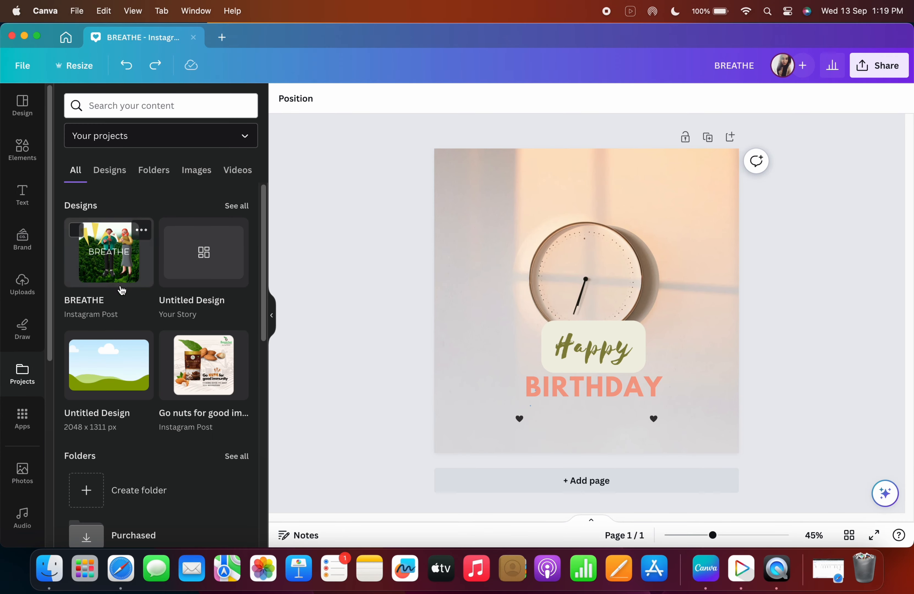
mouse_move(222, 242)
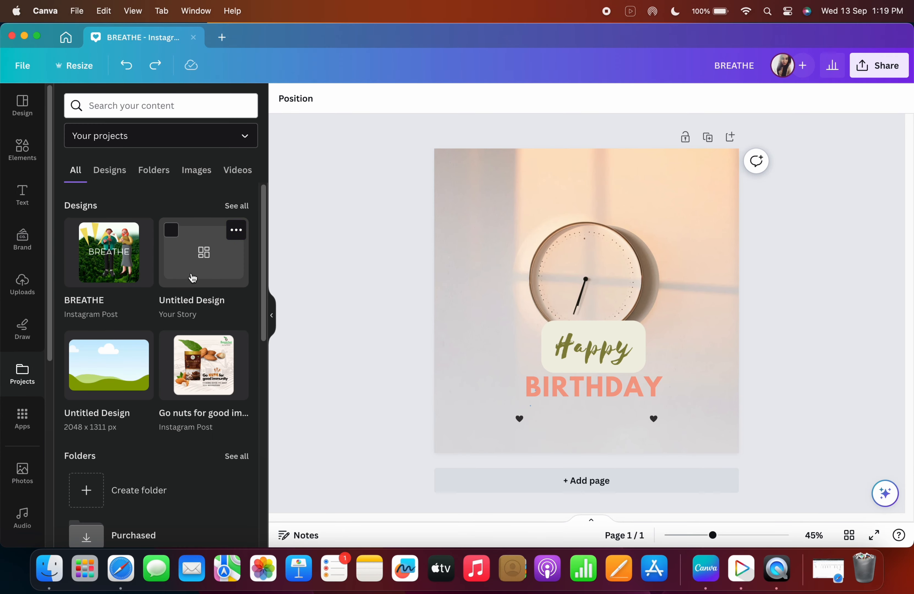
mouse_move(219, 394)
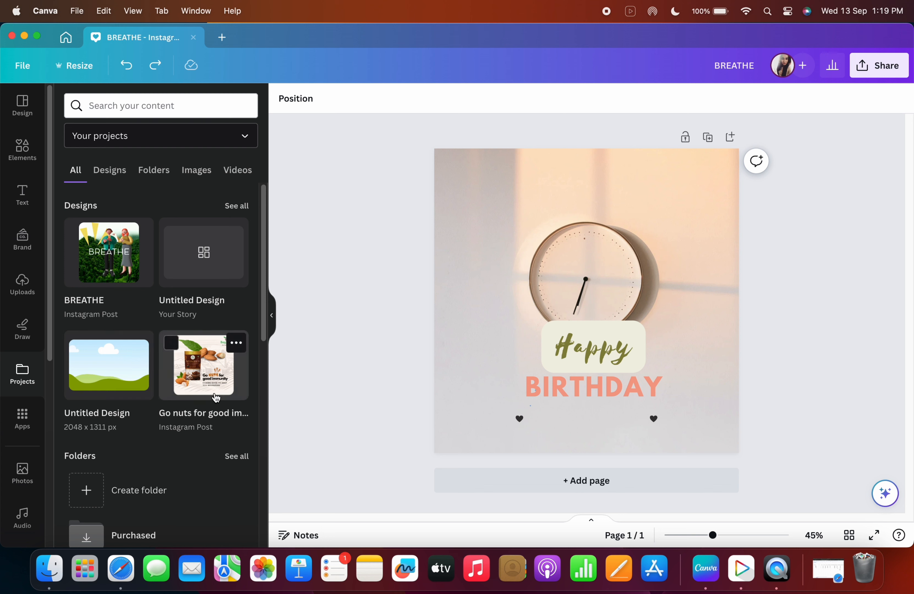
scroll(215, 397, down, 3)
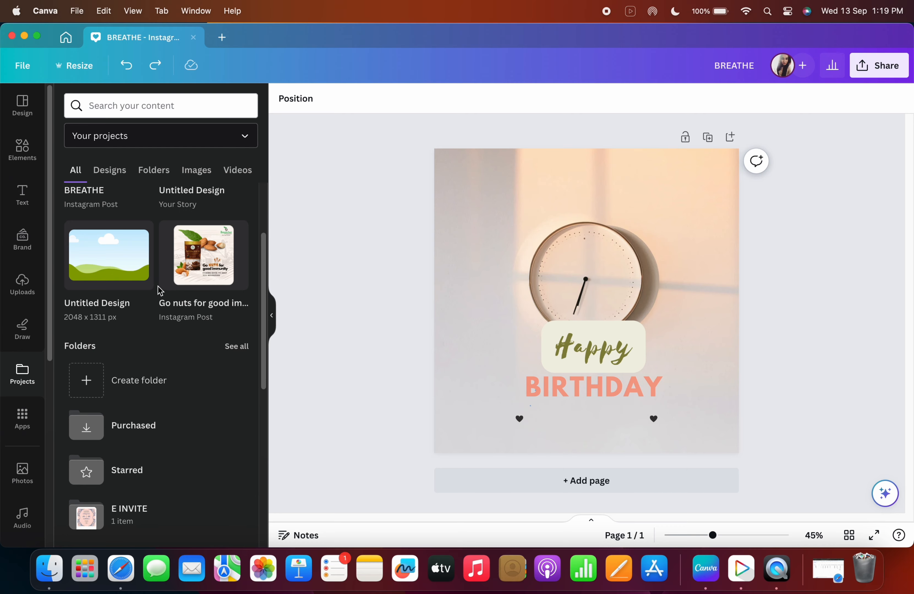
scroll(159, 288, up, 3)
click(237, 205)
scroll(126, 319, down, 10)
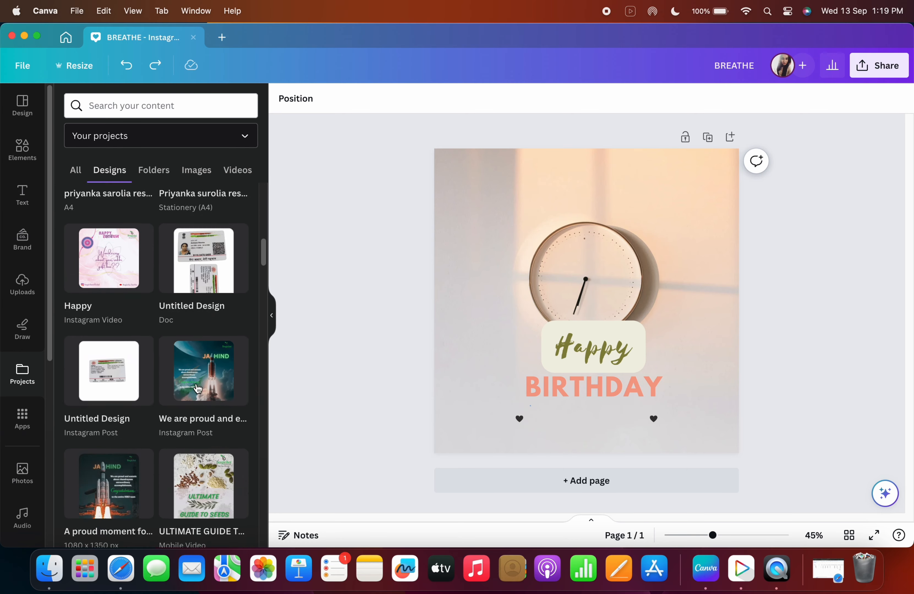
click(195, 140)
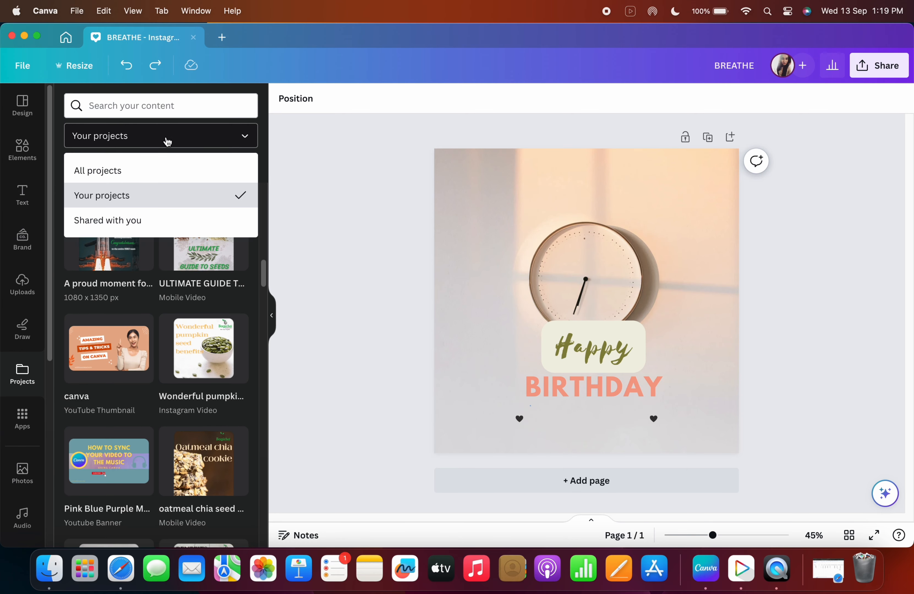
click(114, 172)
scroll(168, 391, down, 9)
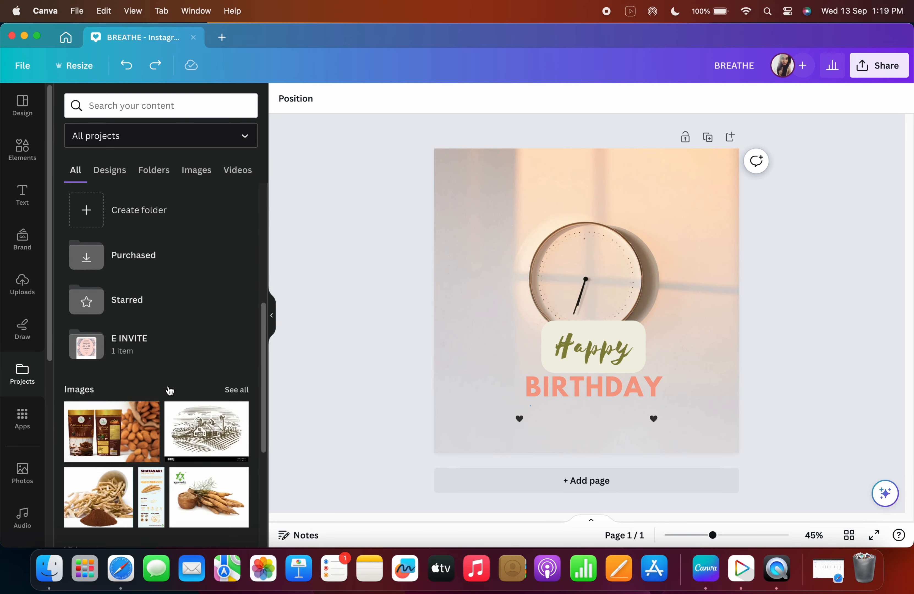
scroll(169, 218, up, 5)
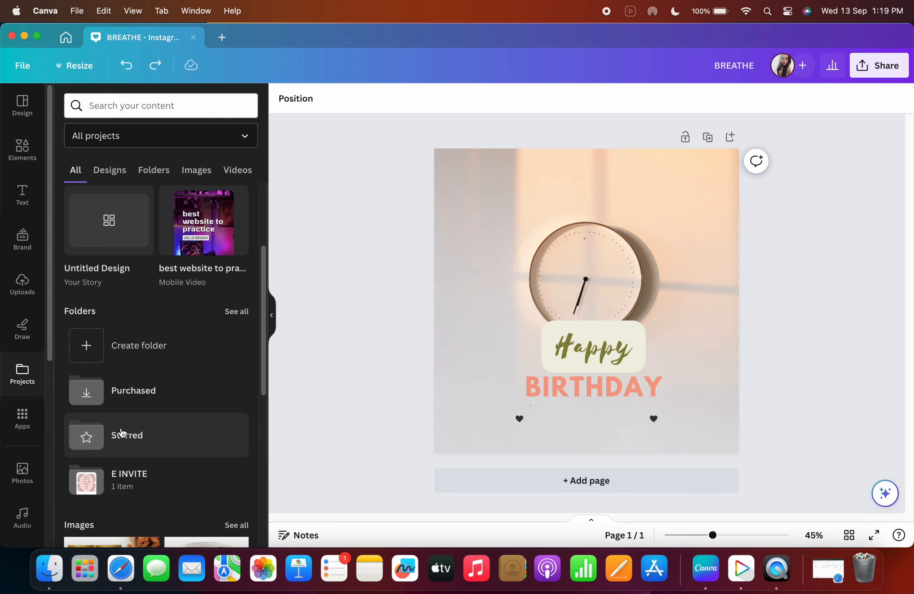
Open the Avatars by NeiroAI app from the Apps panel, then undo the last edit.
click(24, 419)
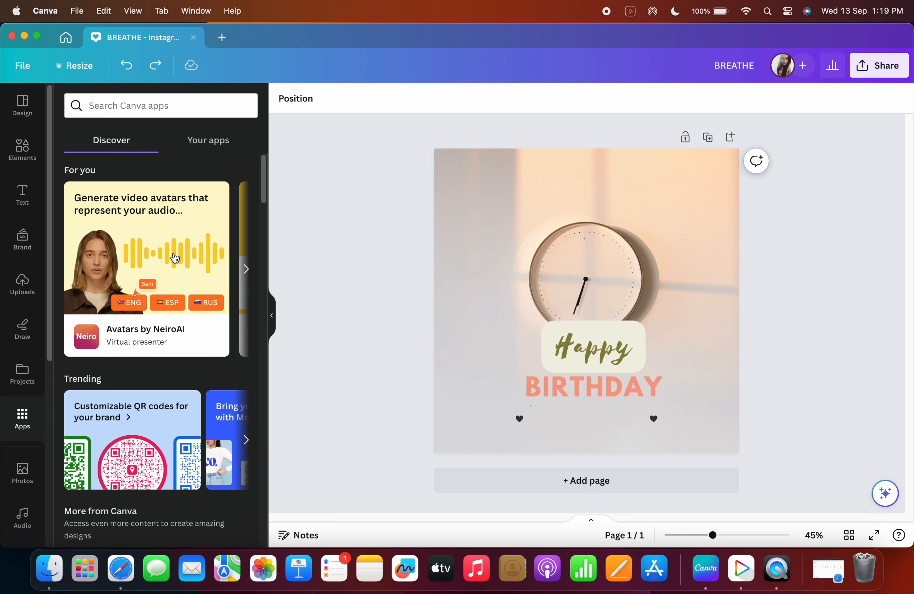
click(155, 239)
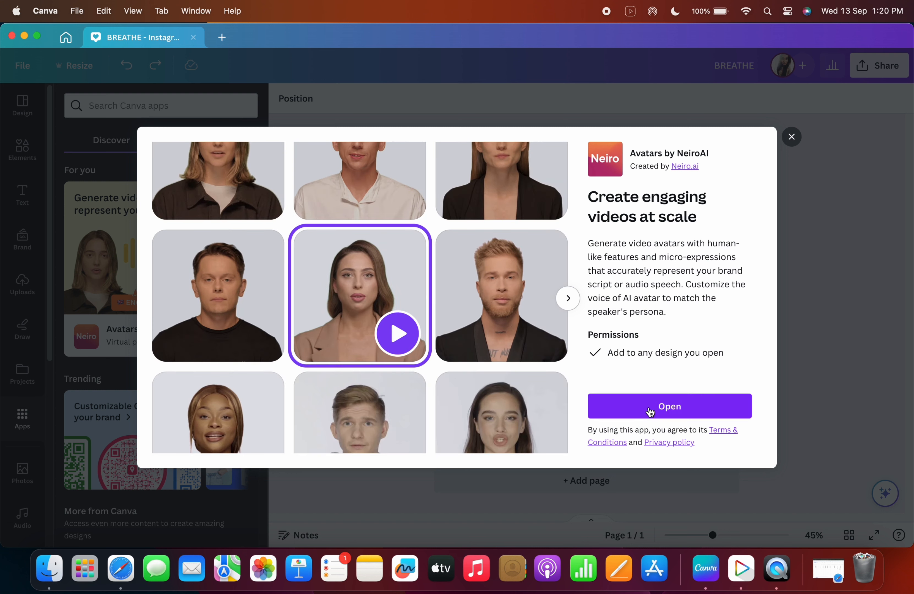
click(669, 406)
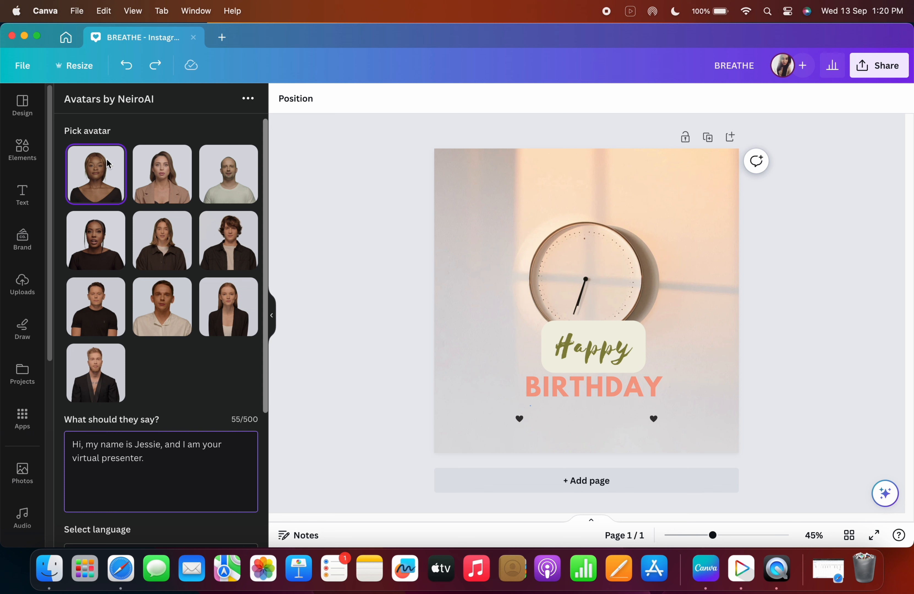
click(126, 68)
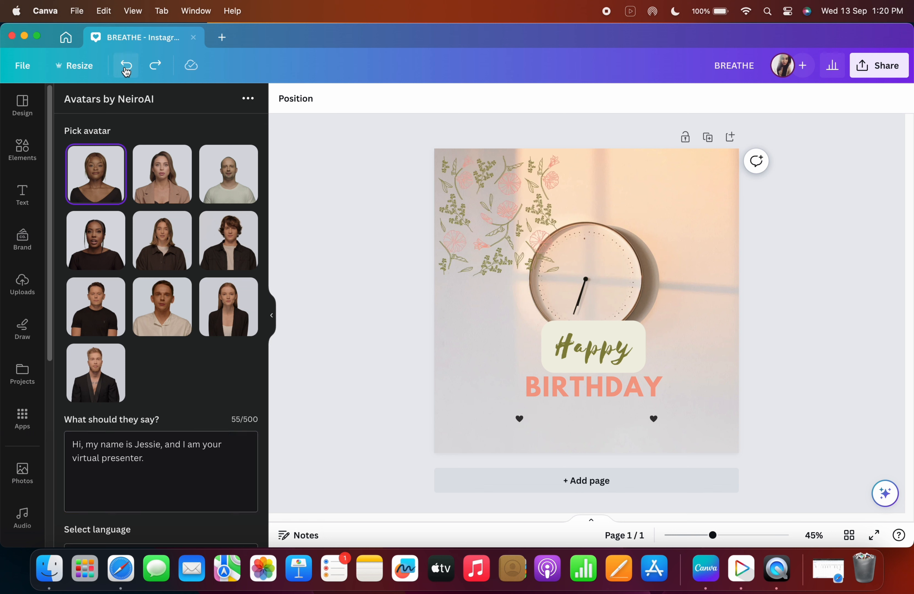
Browse the featured apps and preview the Dynamic QR Codes app without opening it.
click(22, 419)
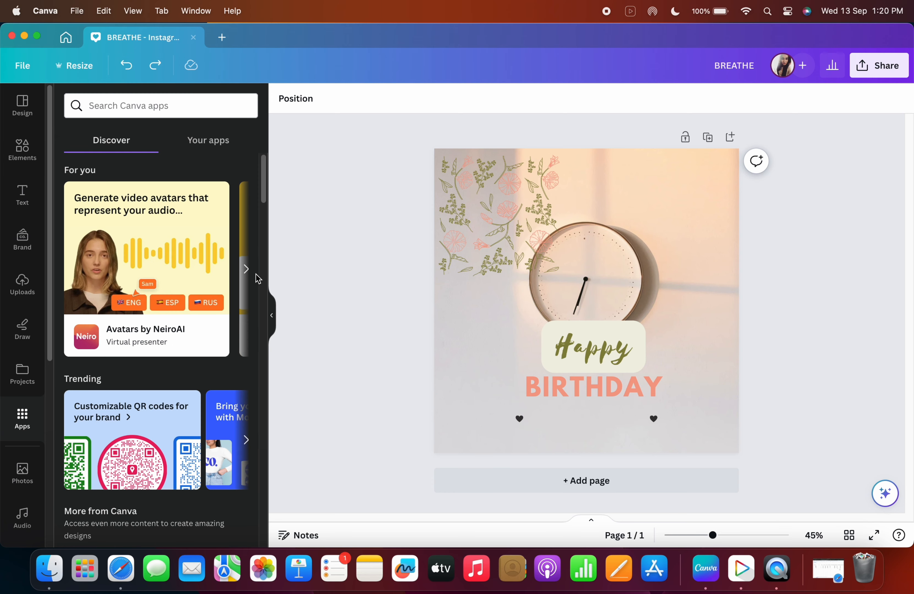
click(246, 269)
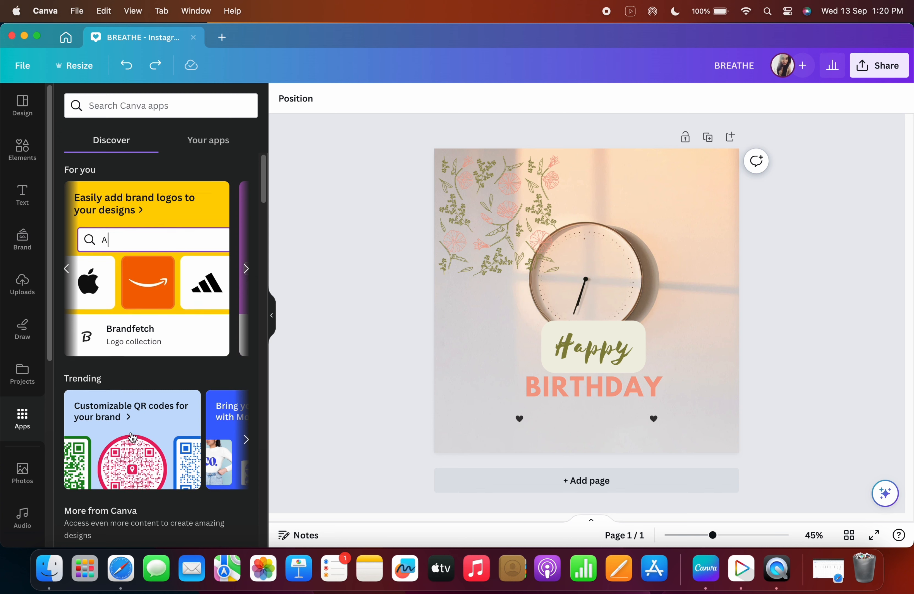
scroll(116, 368, down, 3)
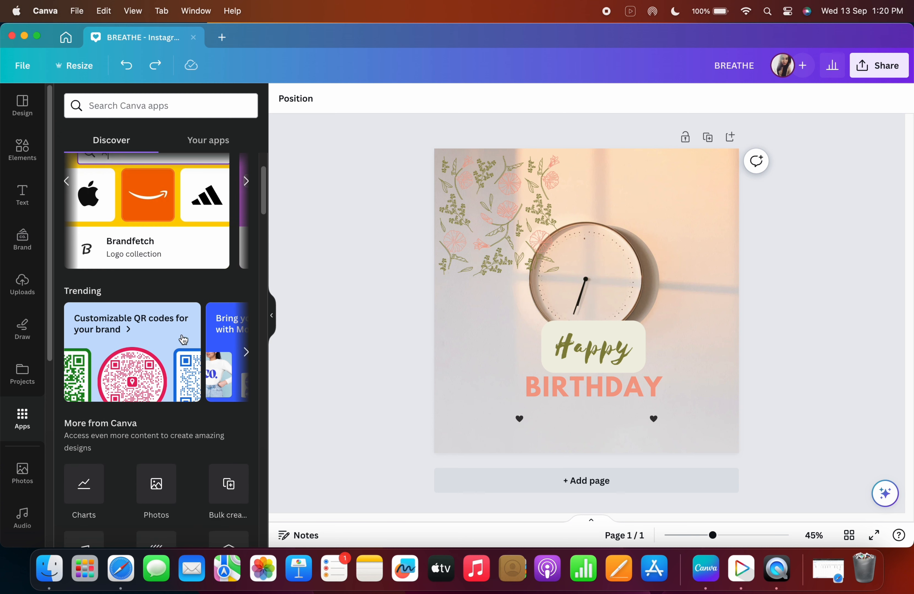
click(246, 351)
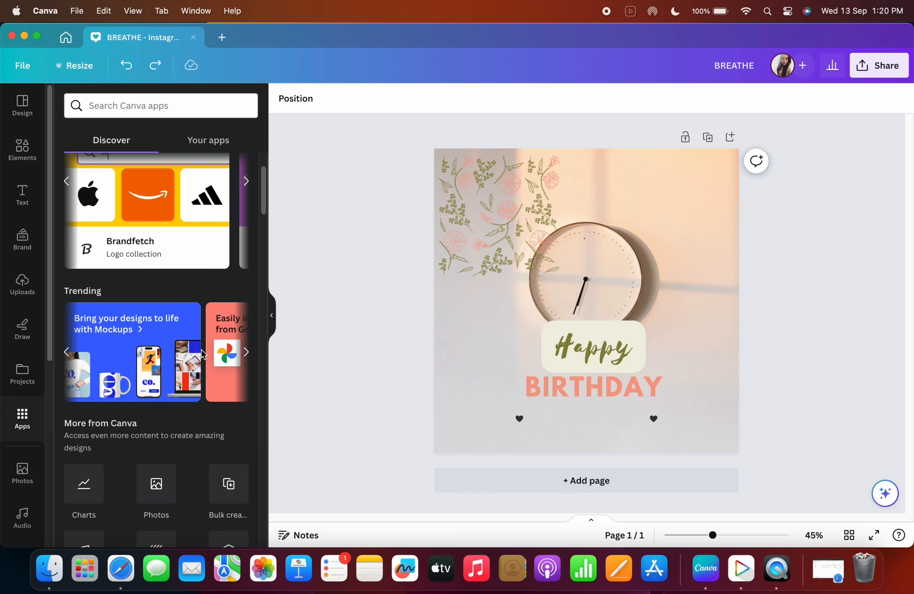
click(76, 358)
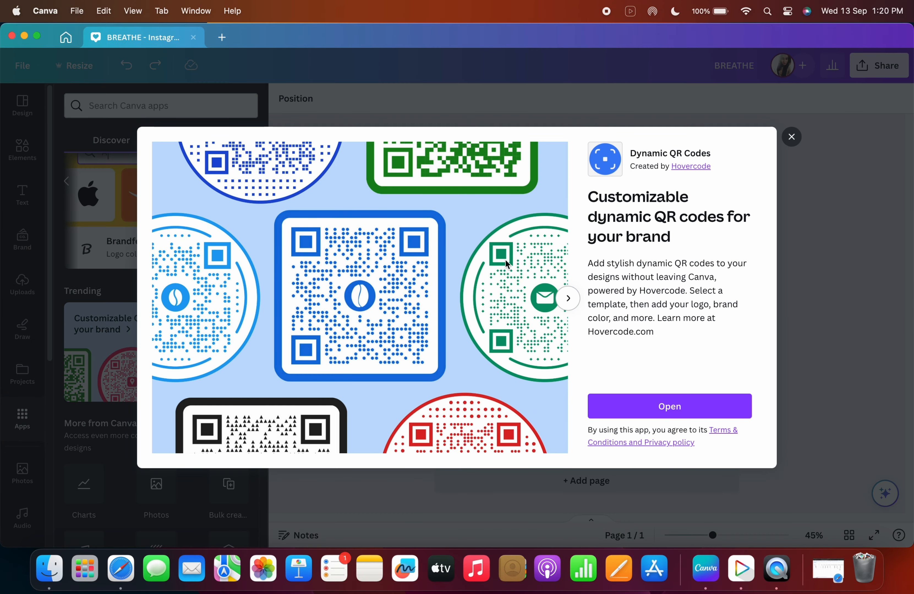
click(791, 138)
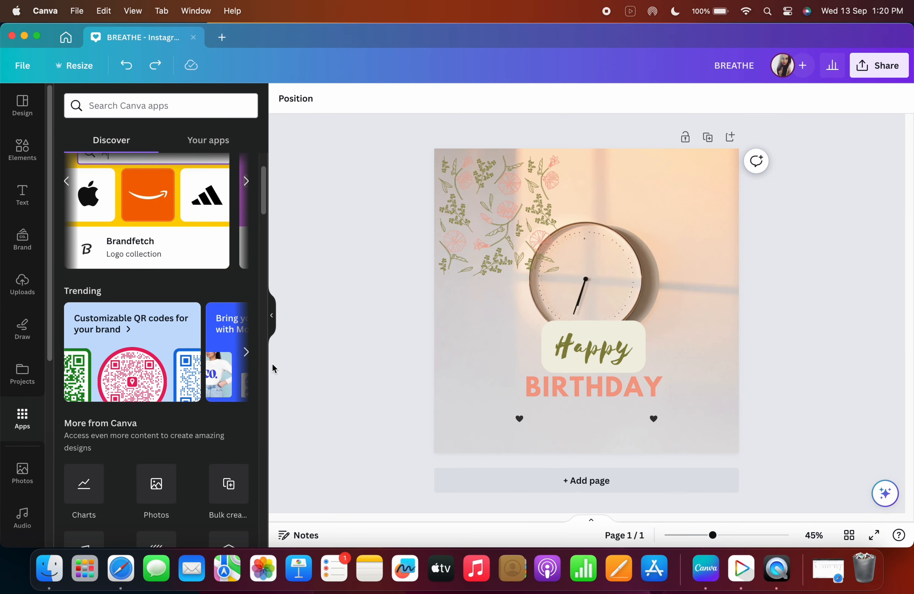
Preview the Mockups app from the trending apps and close its details.
click(246, 351)
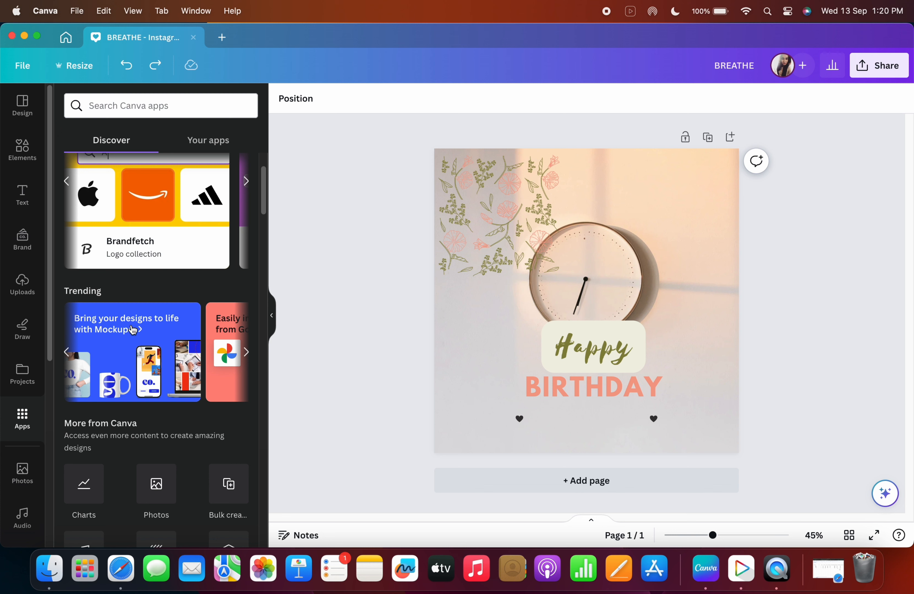
scroll(150, 410, down, 3)
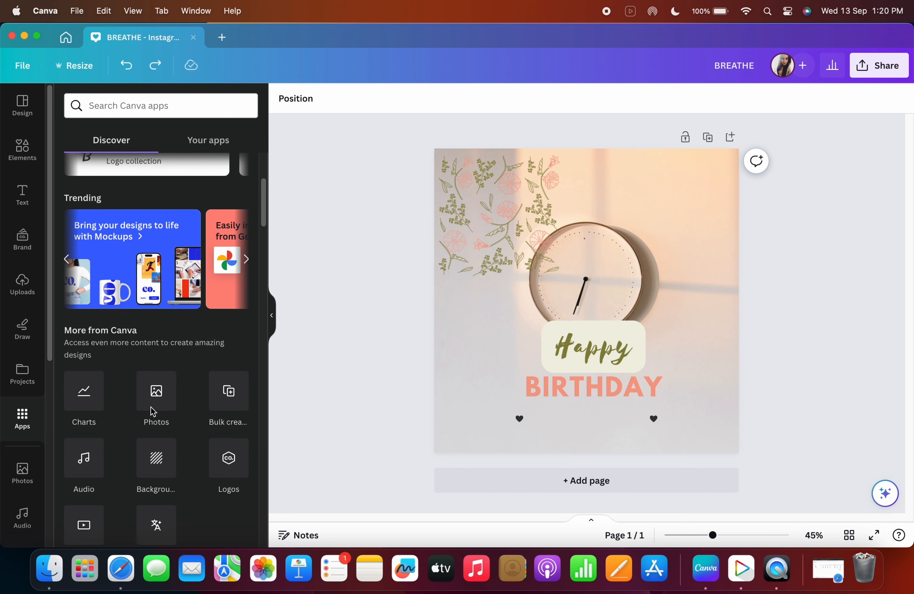
click(182, 280)
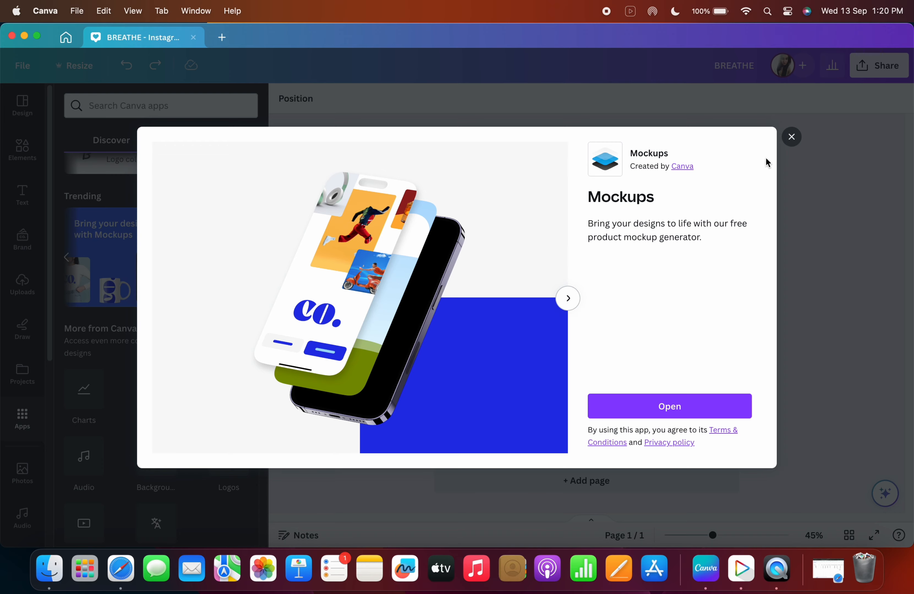
click(791, 137)
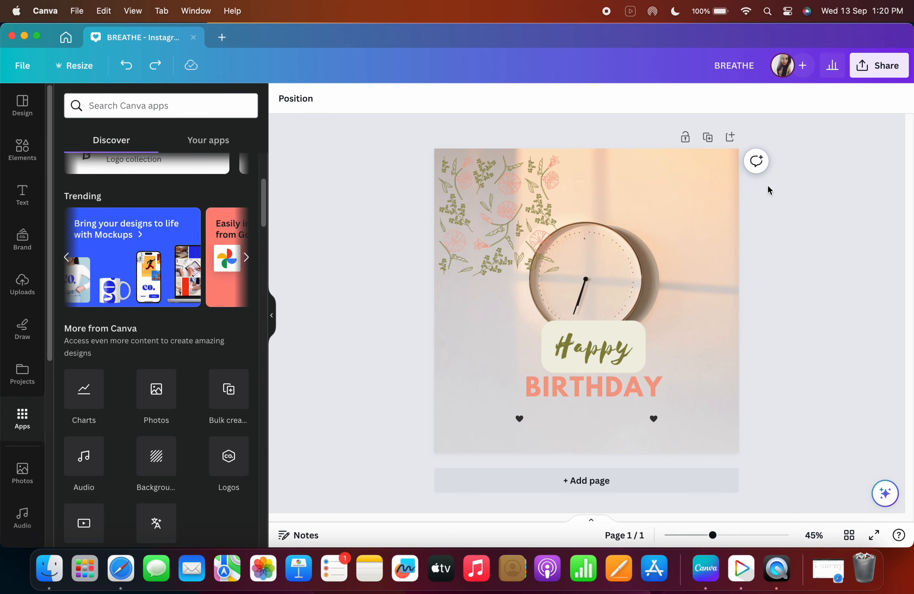
Open the Text to Image app from the Popular apps and return to the Apps list.
scroll(146, 423, down, 3)
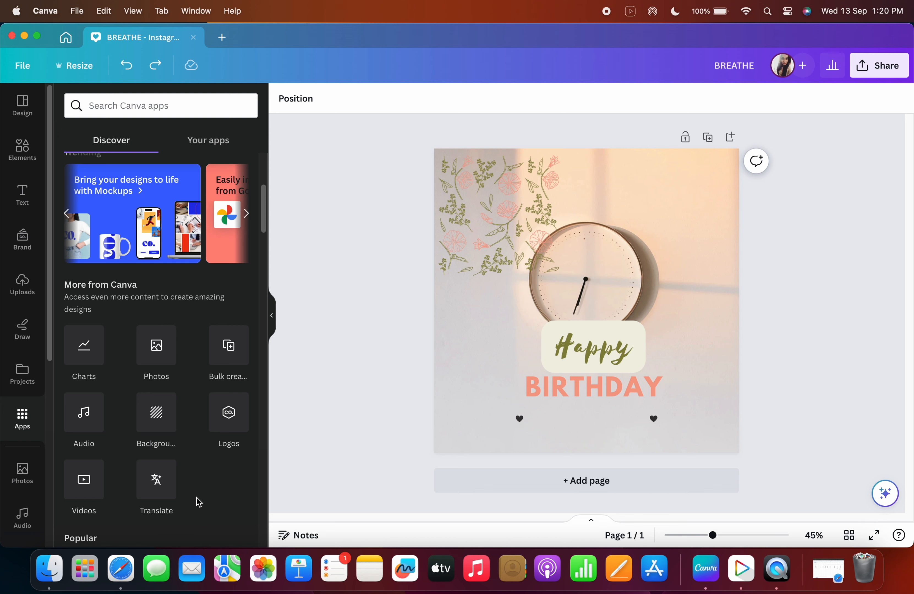
scroll(199, 502, down, 10)
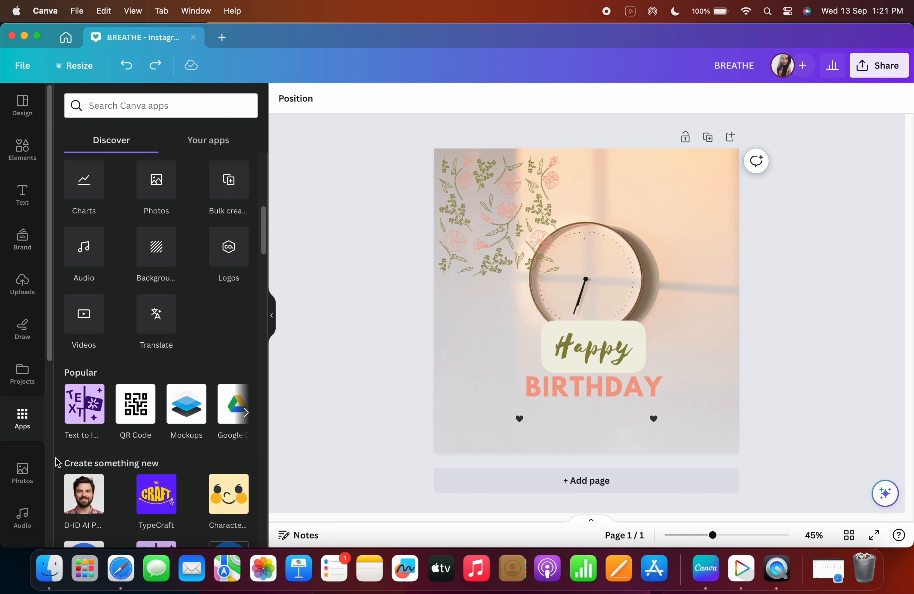
click(90, 423)
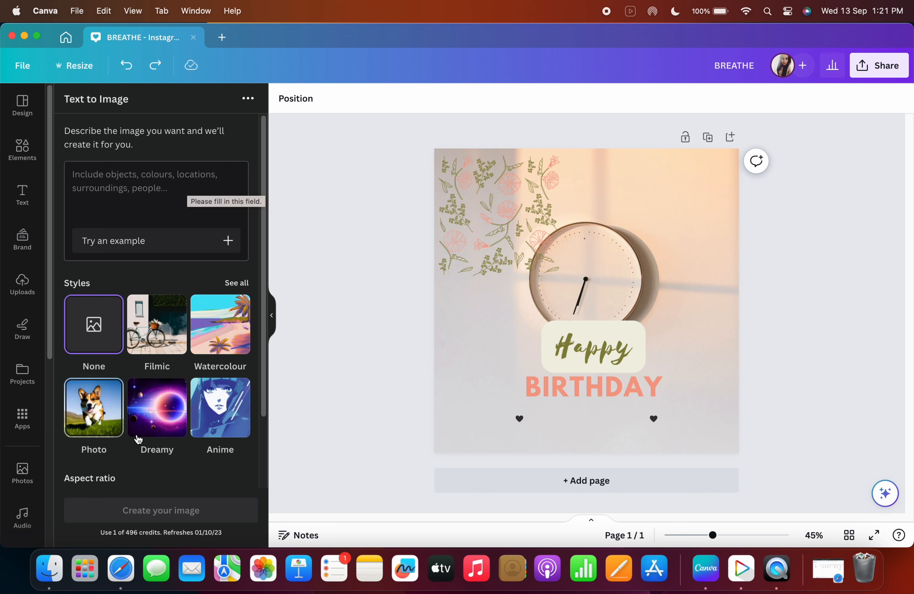
click(24, 438)
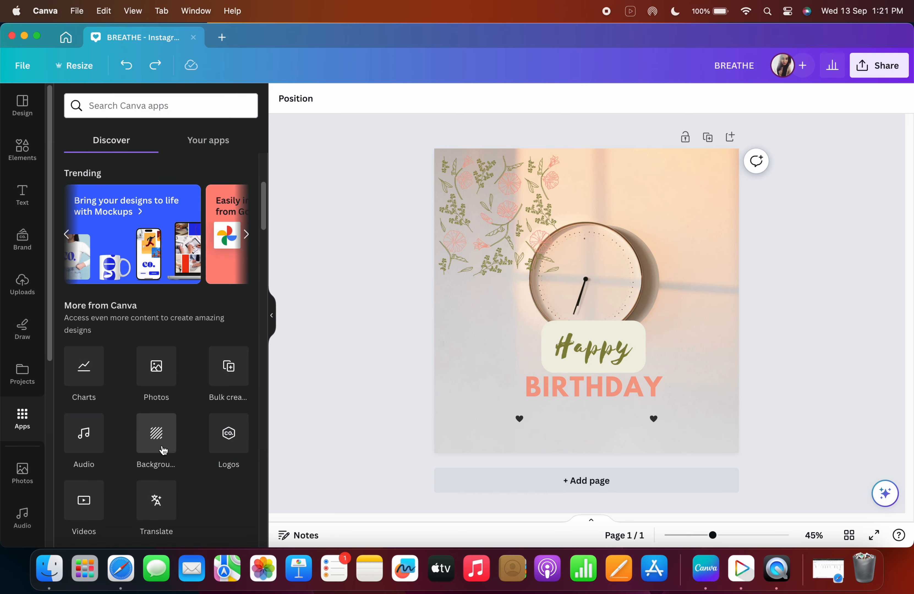
Scroll through the Popular and Create something new apps, advancing the Popular carousel.
scroll(166, 445, down, 5)
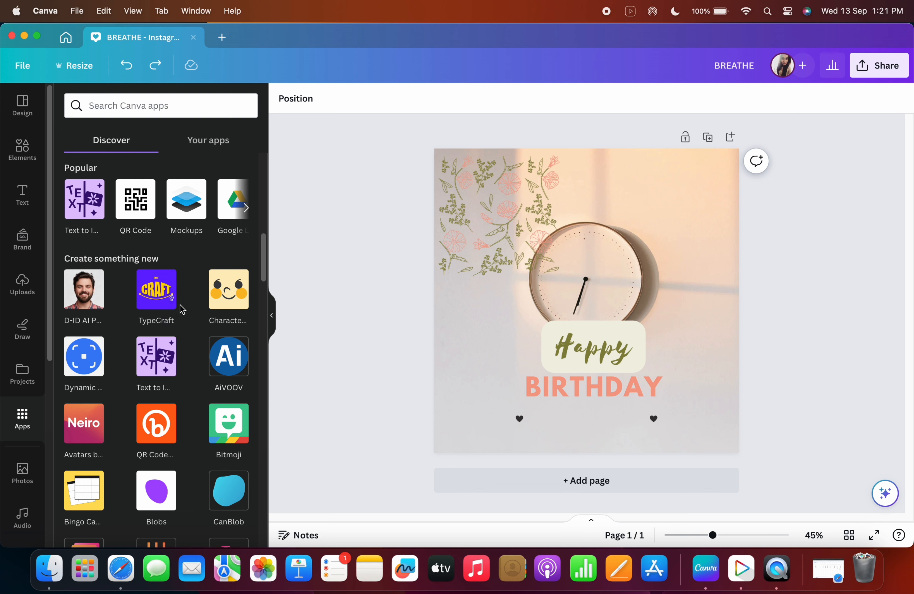
scroll(221, 300, down, 1)
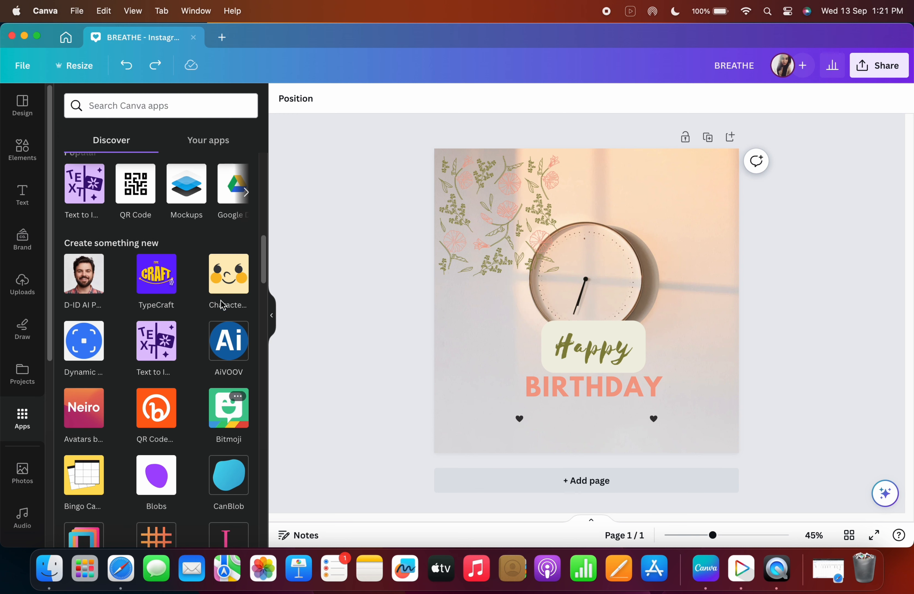
click(245, 193)
click(245, 193)
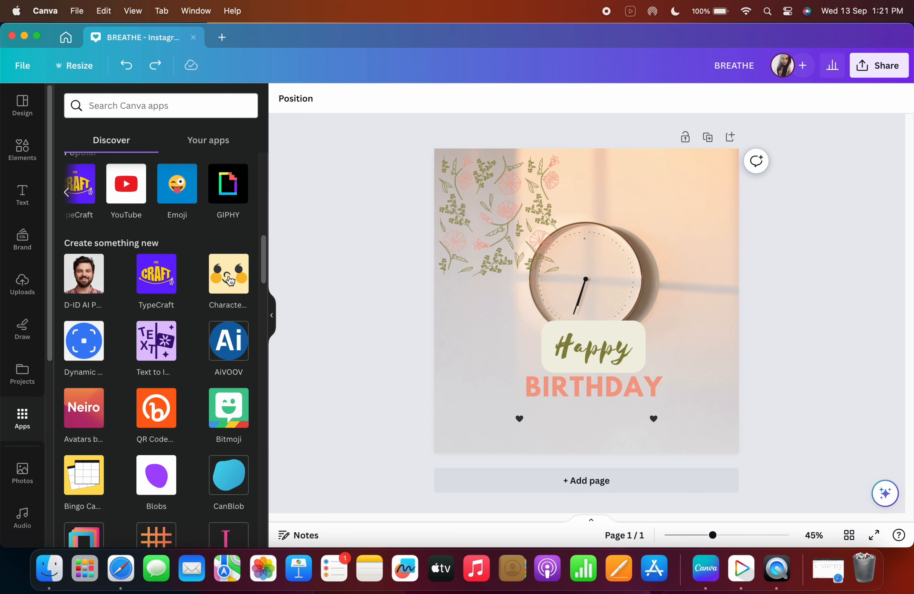
Scroll through the remaining Create something new apps and open the Photos panel.
scroll(161, 349, down, 10)
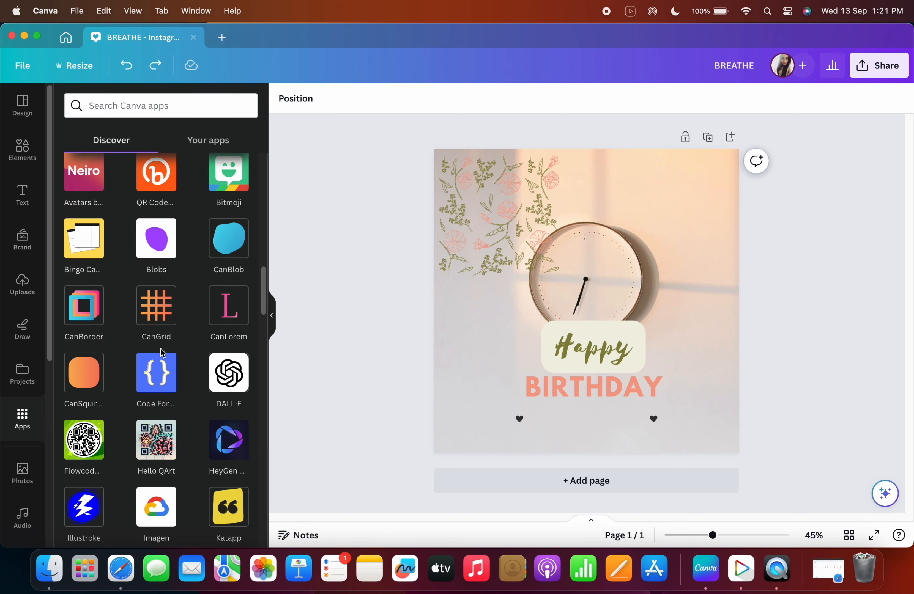
scroll(165, 419, down, 6)
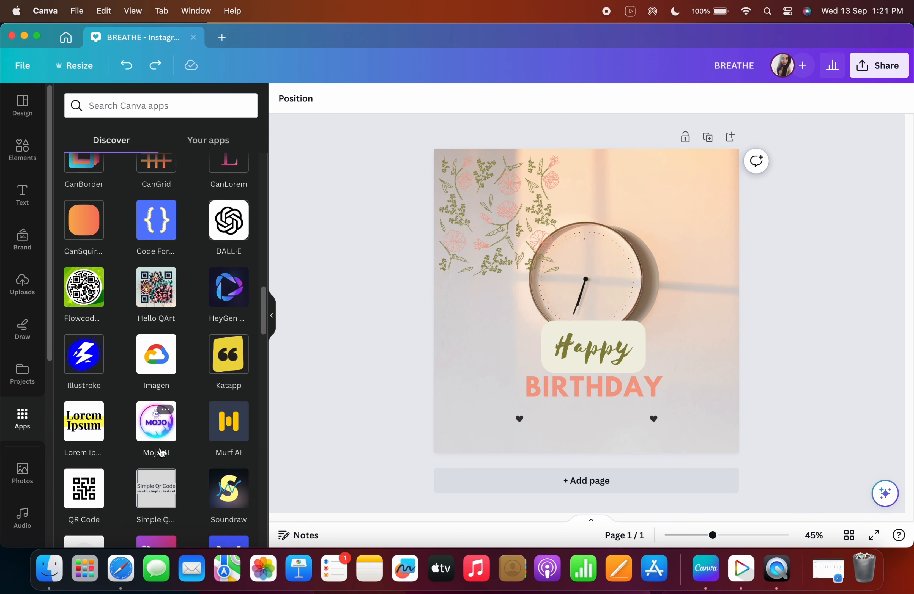
click(22, 478)
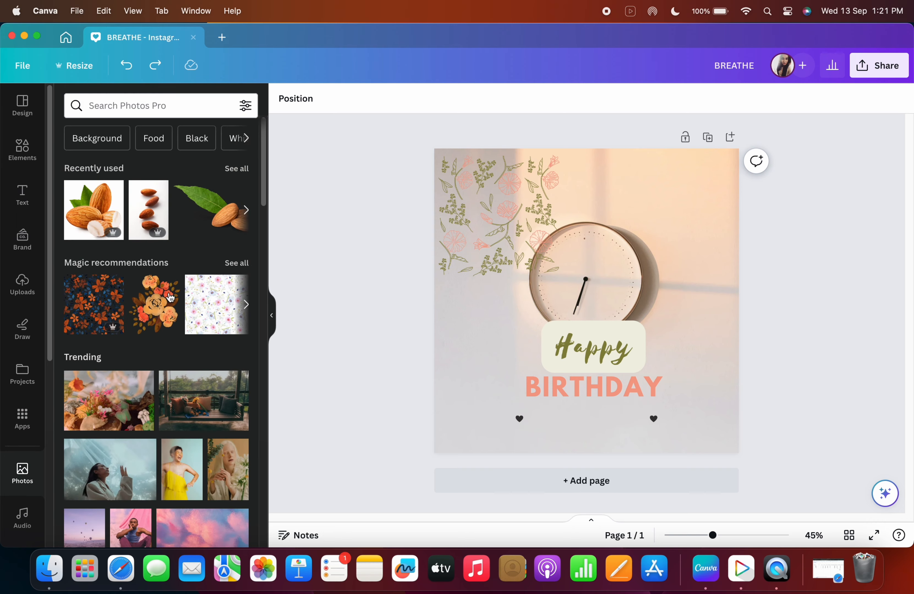
Open the Audio panel and browse its track categories from Happy down to Cinematic.
click(27, 528)
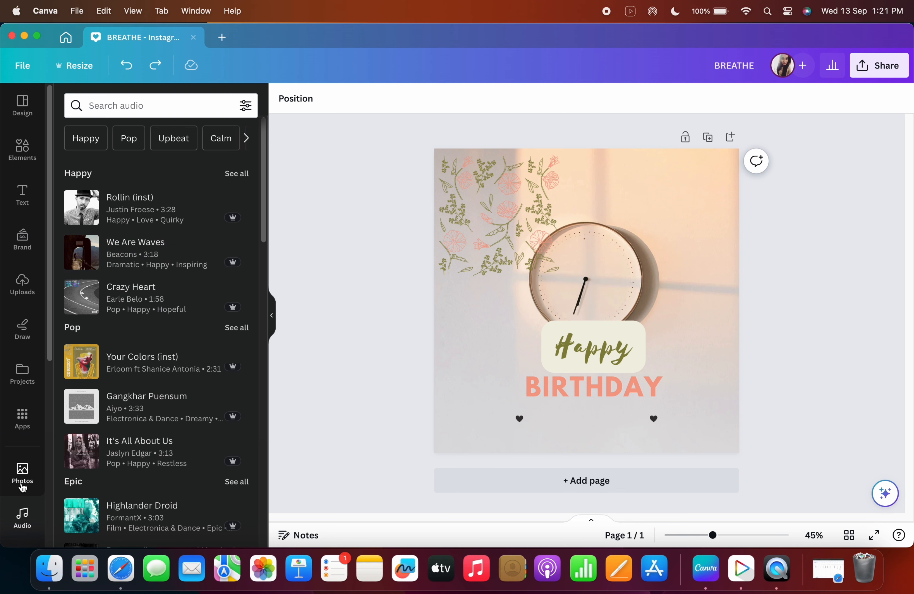
scroll(154, 424, down, 15)
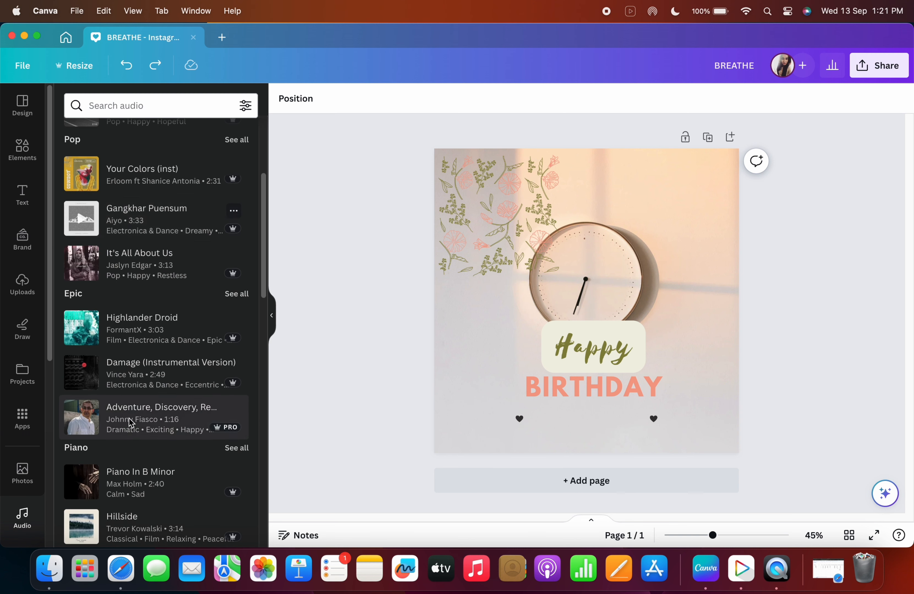
scroll(158, 420, down, 6)
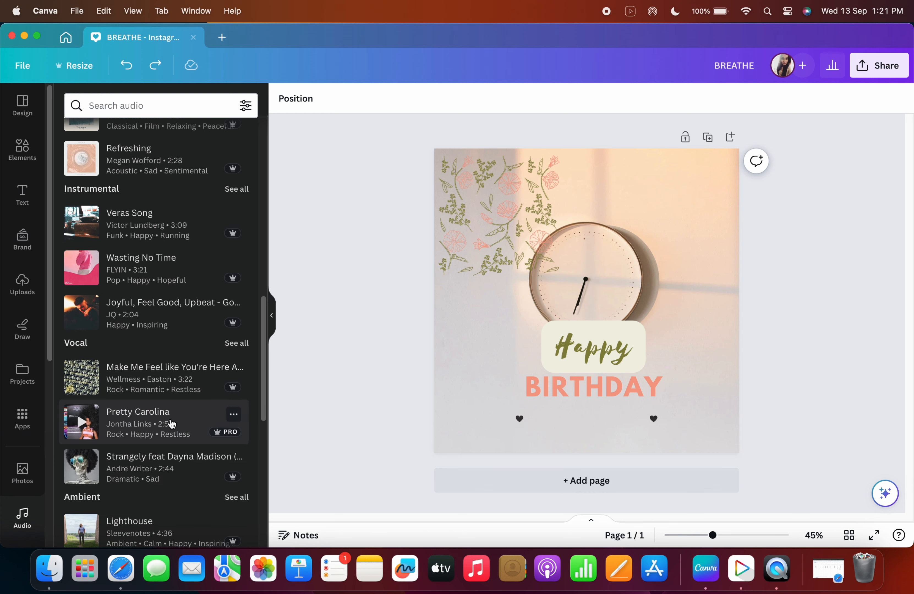
scroll(173, 423, down, 3)
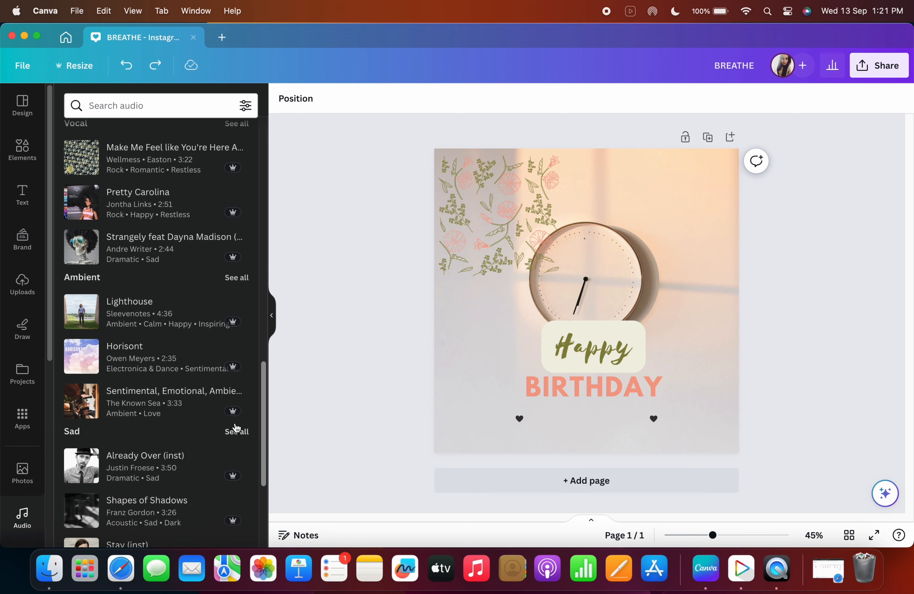
scroll(224, 495, down, 15)
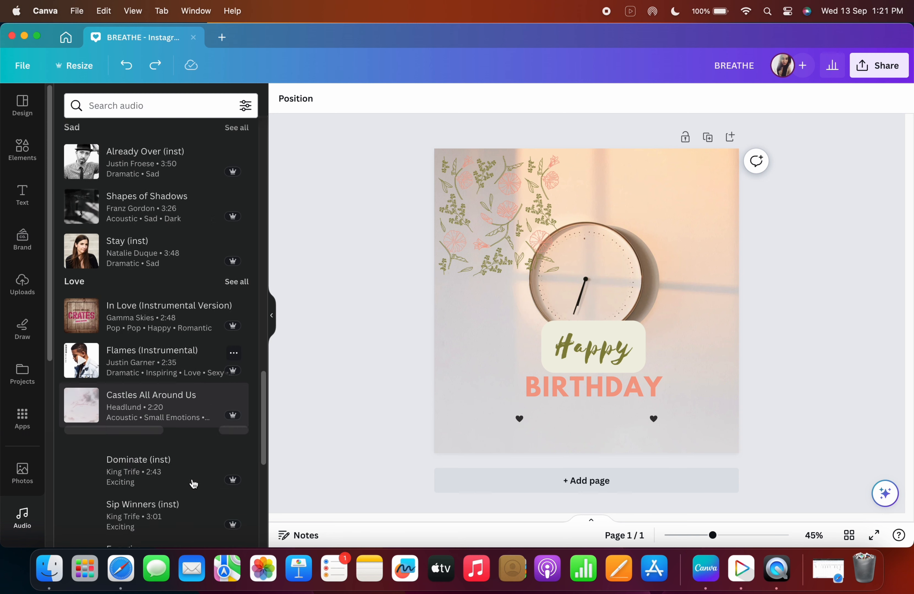
scroll(193, 484, down, 5)
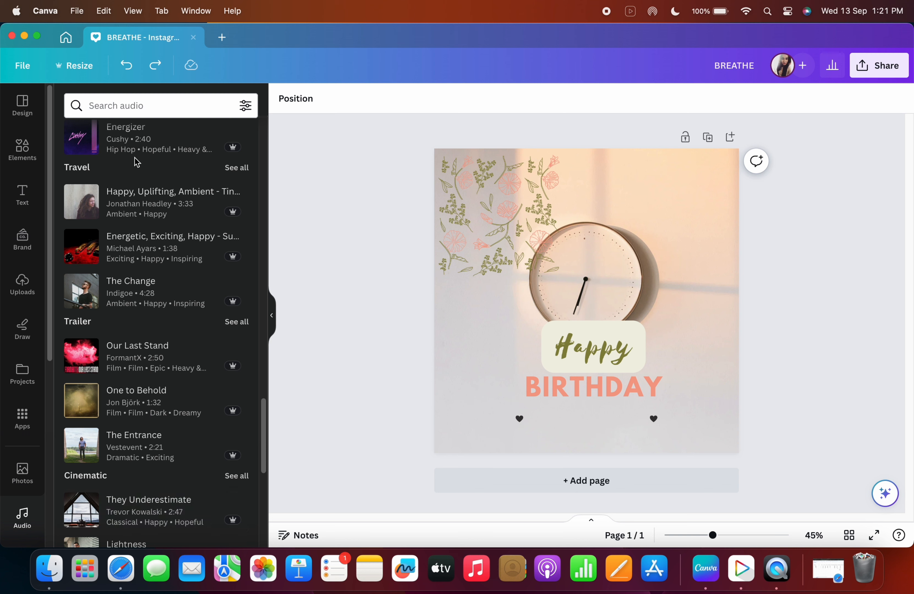
Open the Design panel to view the template details, then open and close the File menu.
click(22, 112)
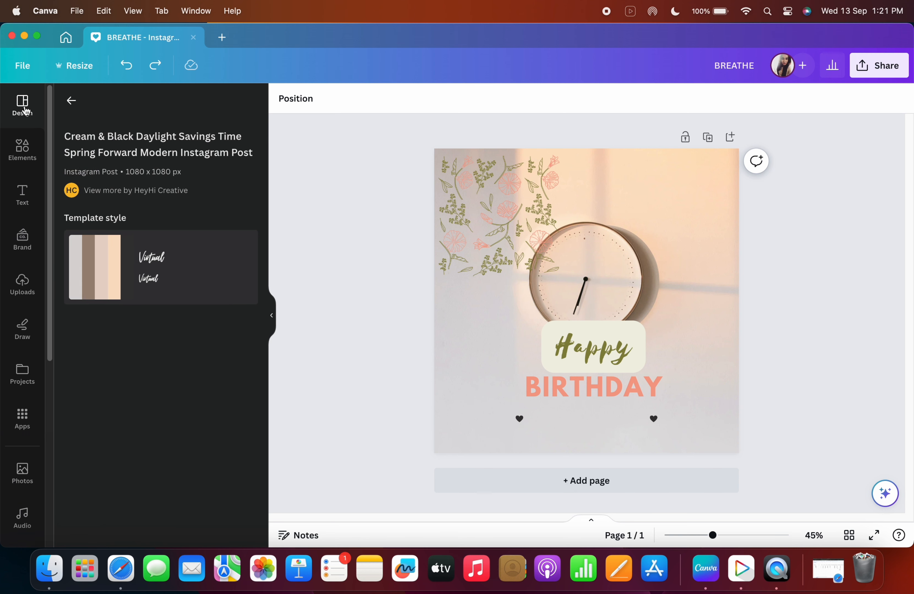
click(33, 72)
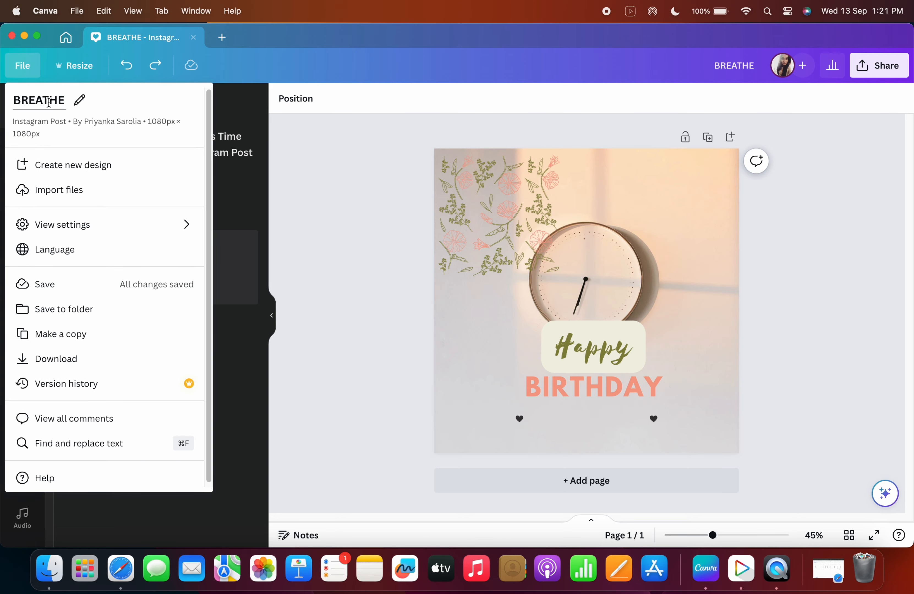
click(30, 71)
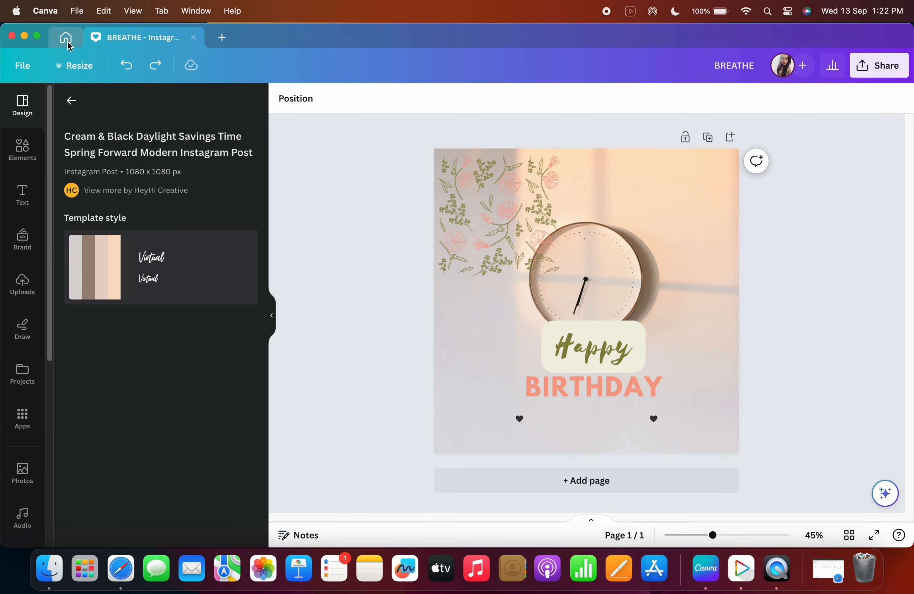
Return to the Canva home page.
click(66, 42)
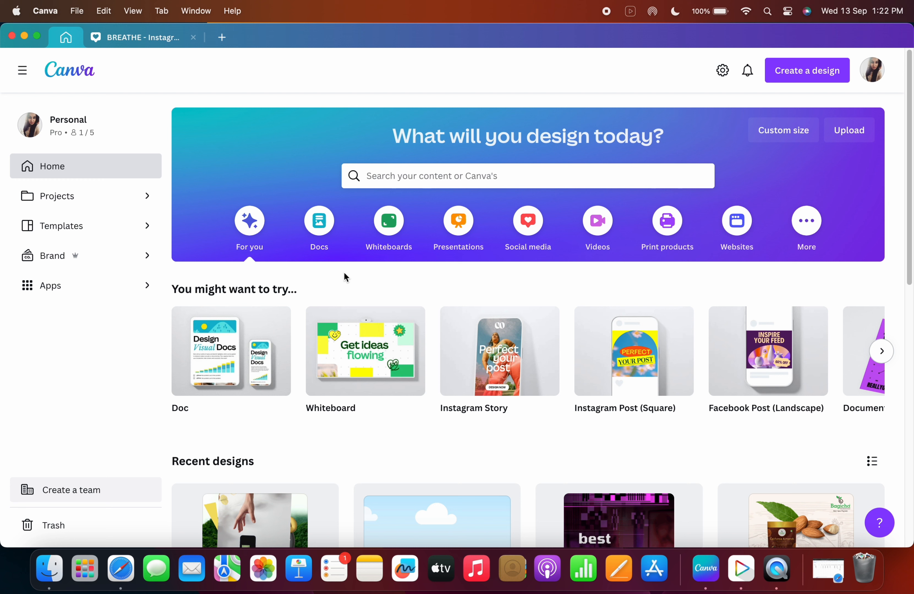